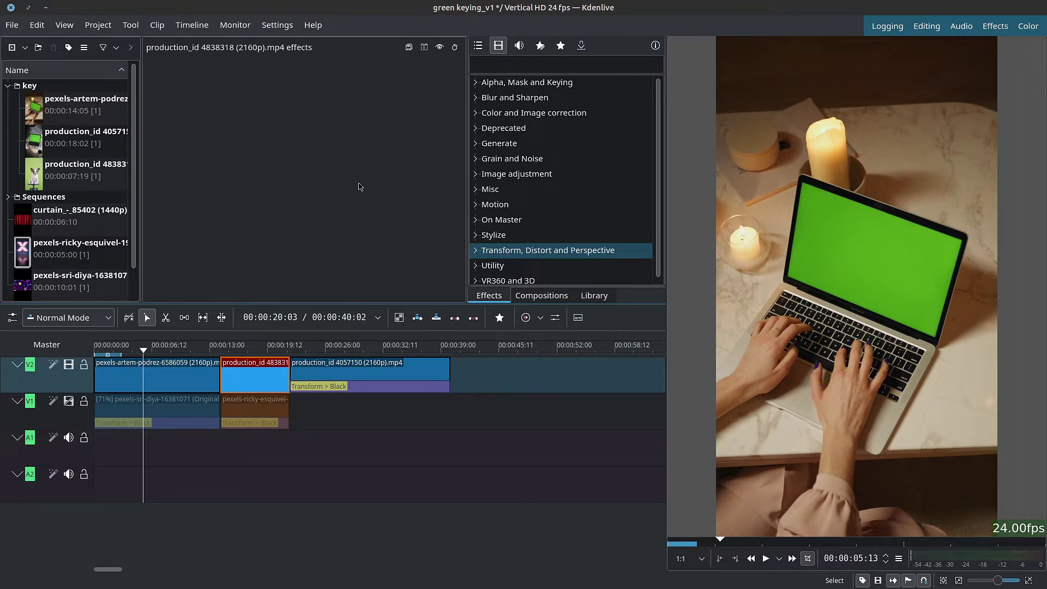
Apply the Chroma Key: Basic effect to the laptop clip on track V2 and hide the effect's keyframes
{"action": "left_click", "coordinate": [152, 375]}
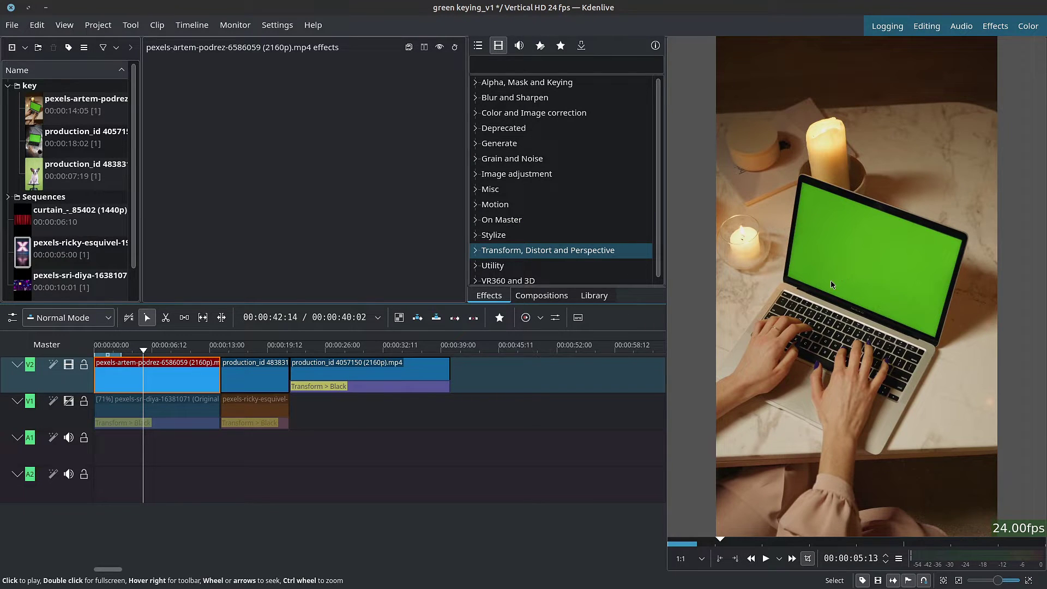
{"action": "left_click", "coordinate": [512, 69]}
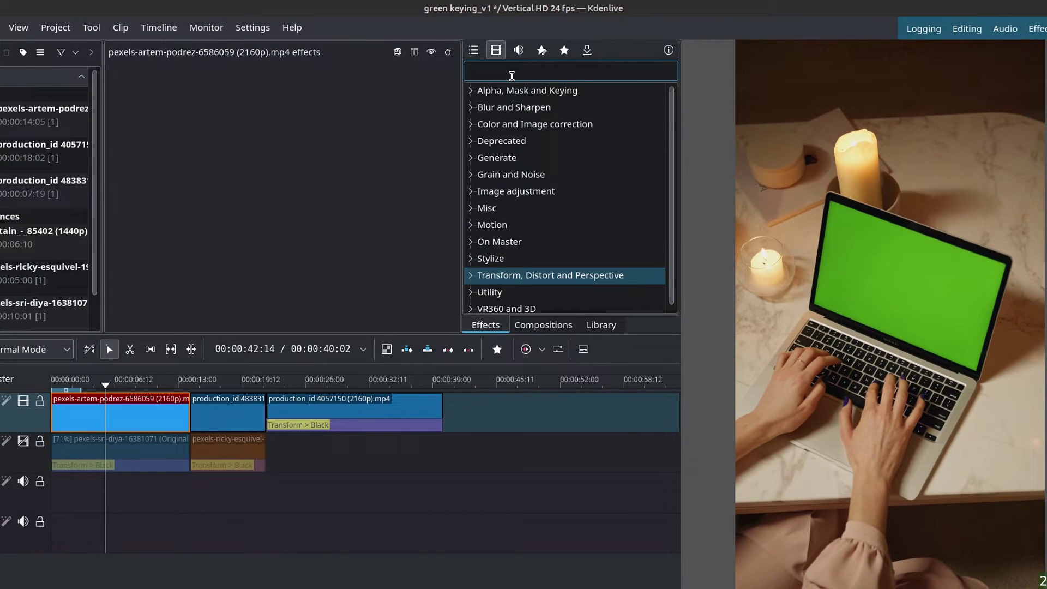
{"action": "type", "text": "key"}
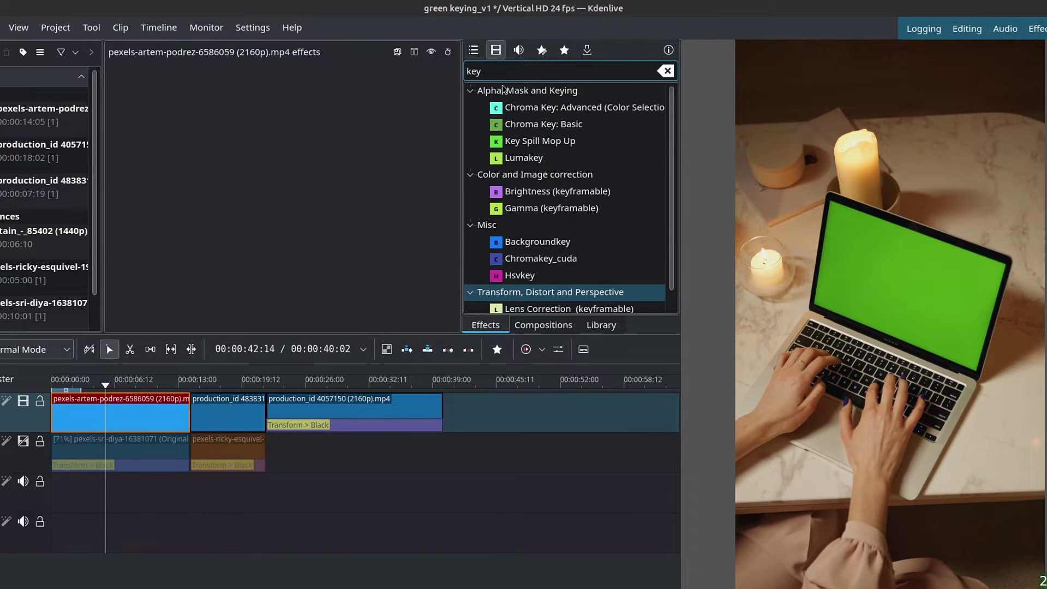
{"action": "left_click", "coordinate": [594, 124]}
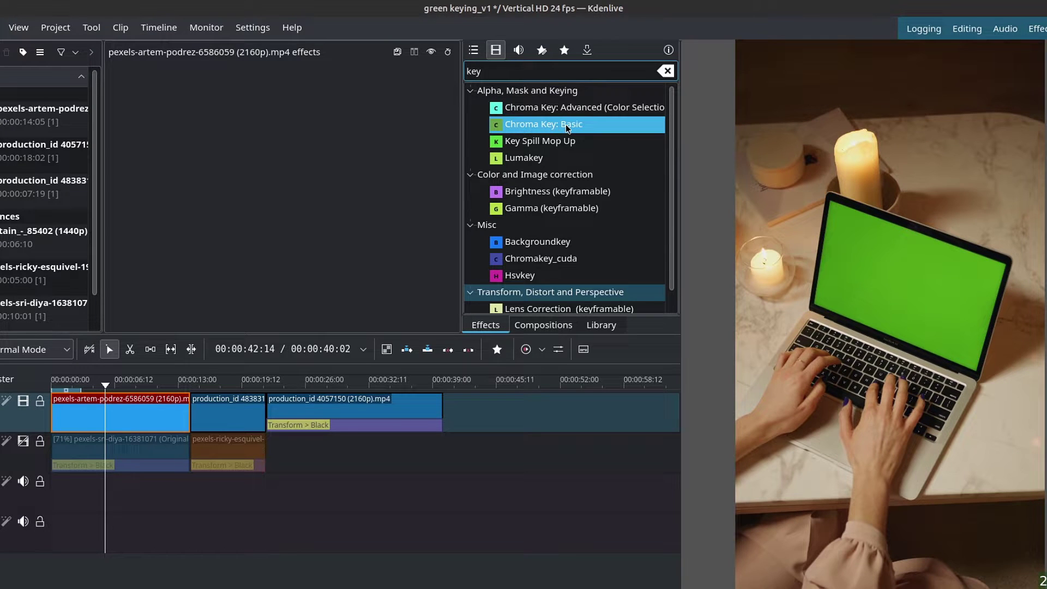
{"action": "left_click_drag", "start_coordinate": [567, 129], "coordinate": [163, 423]}
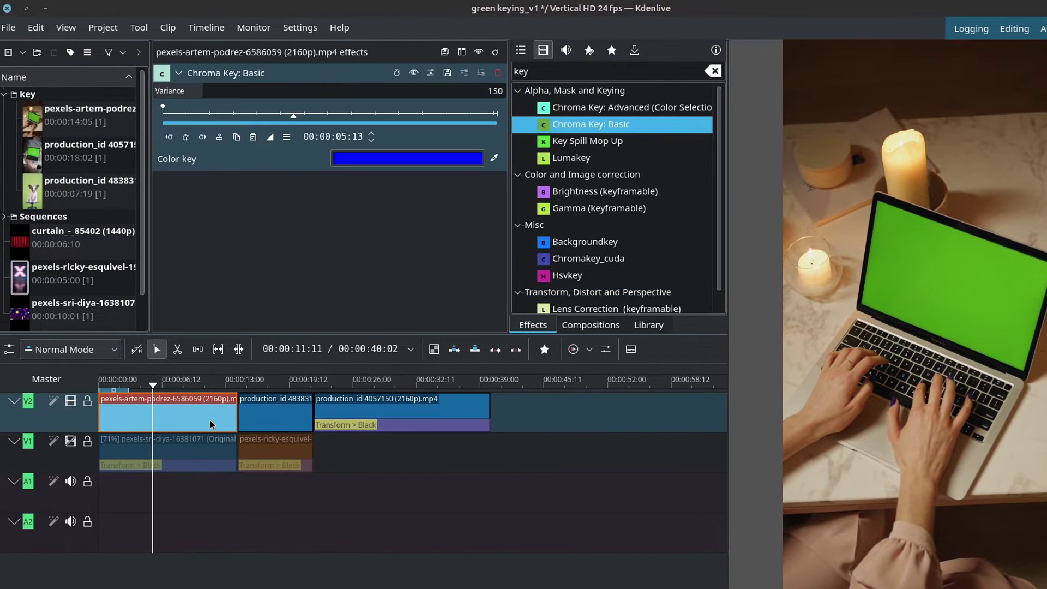
{"action": "left_click", "coordinate": [395, 75]}
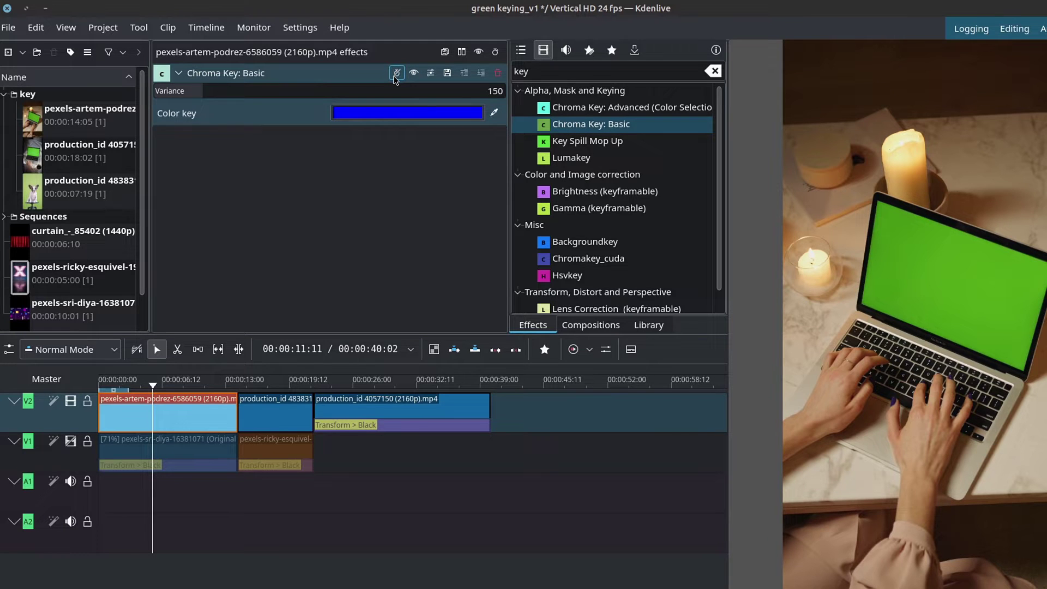
Sample the green laptop display in the preview as the color key and set the variance to 130
{"action": "left_click", "coordinate": [426, 114]}
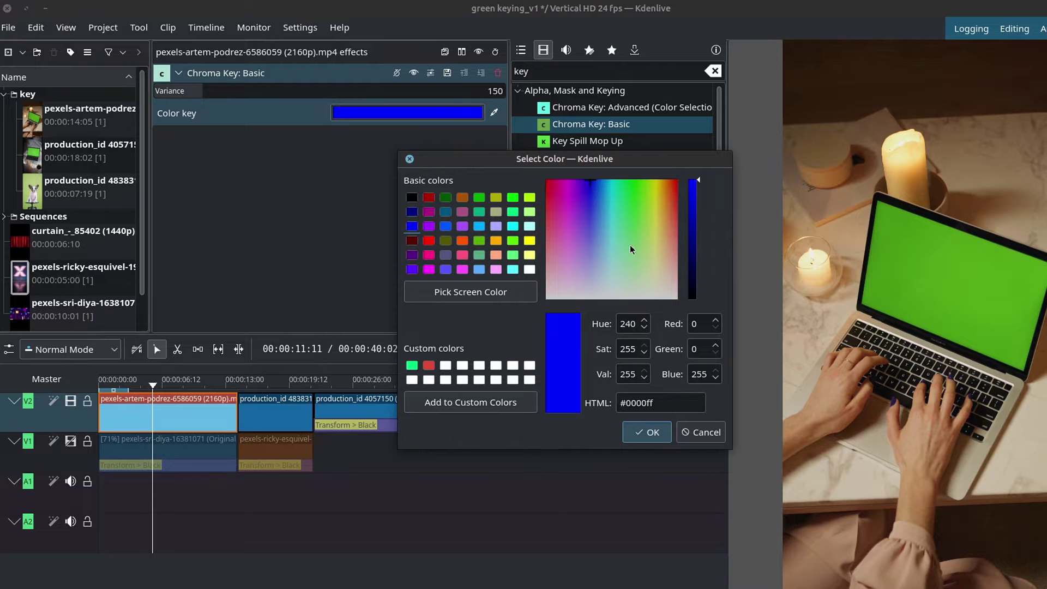
{"action": "left_click", "coordinate": [702, 433]}
{"action": "left_click", "coordinate": [495, 115]}
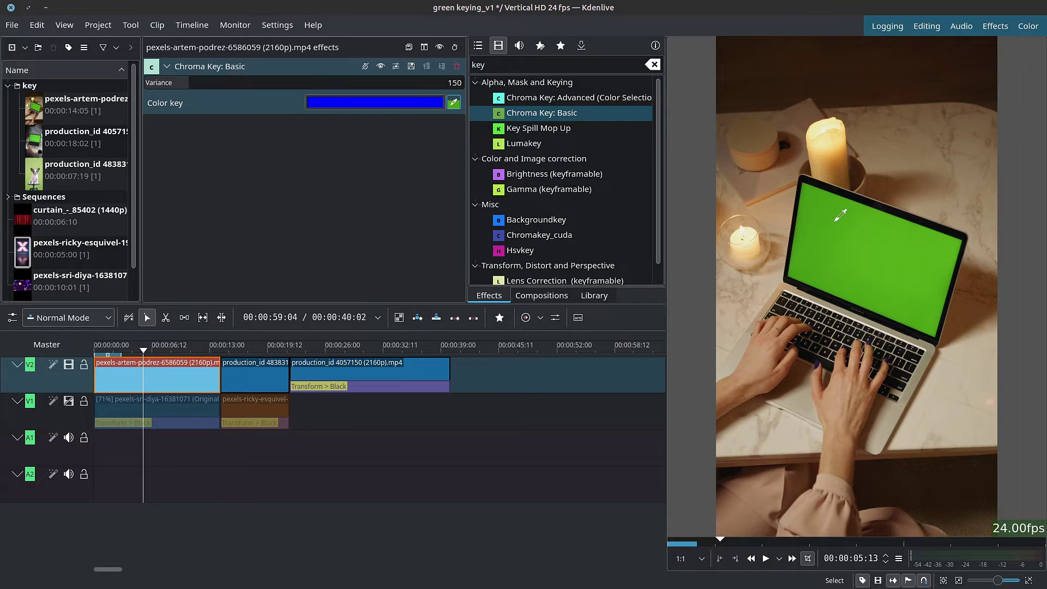
{"action": "left_click_drag", "start_coordinate": [812, 219], "coordinate": [848, 280]}
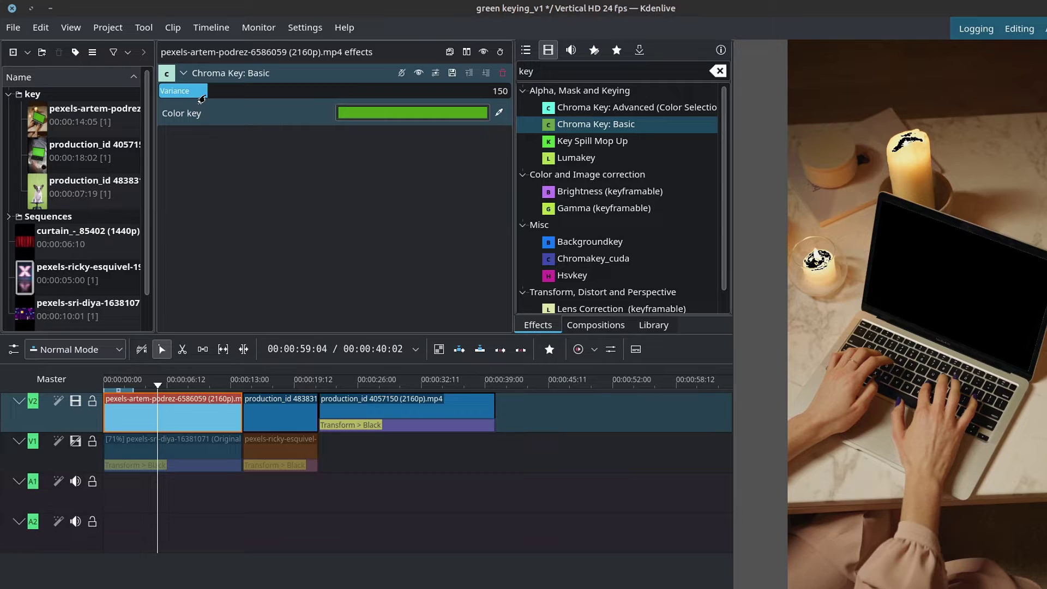
{"action": "left_click_drag", "start_coordinate": [202, 99], "coordinate": [178, 91]}
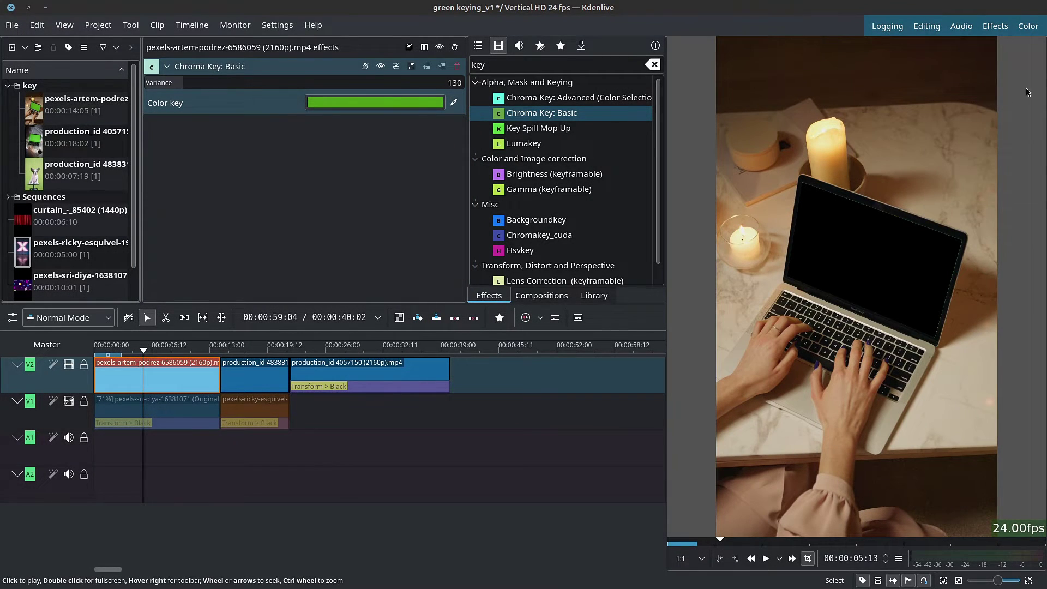
{"action": "left_click", "coordinate": [1028, 94]}
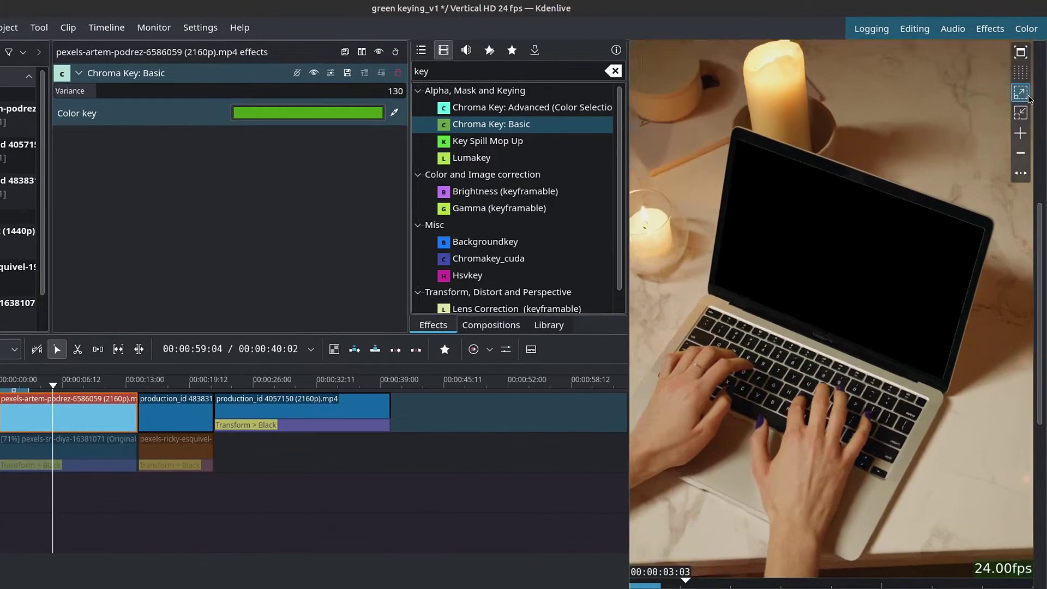
{"action": "left_click", "coordinate": [1028, 97]}
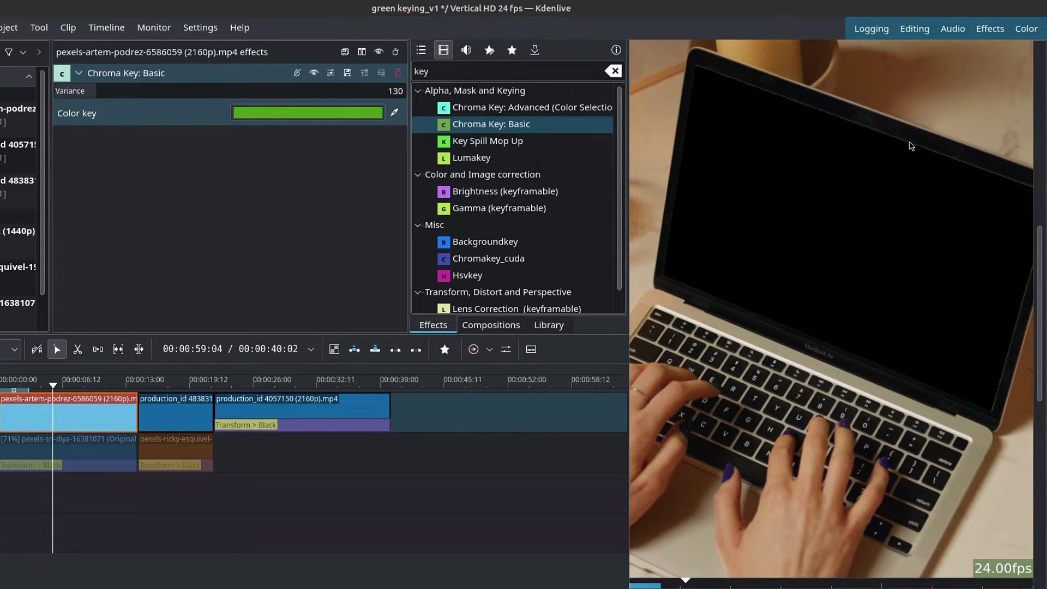
{"action": "left_click", "coordinate": [1021, 113]}
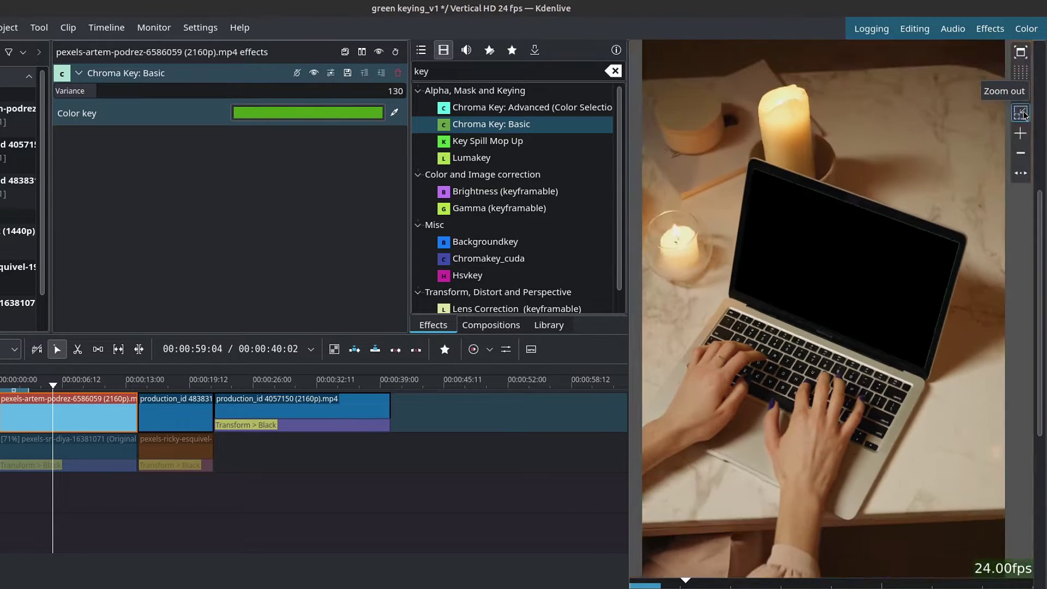
{"action": "left_click", "coordinate": [1021, 113]}
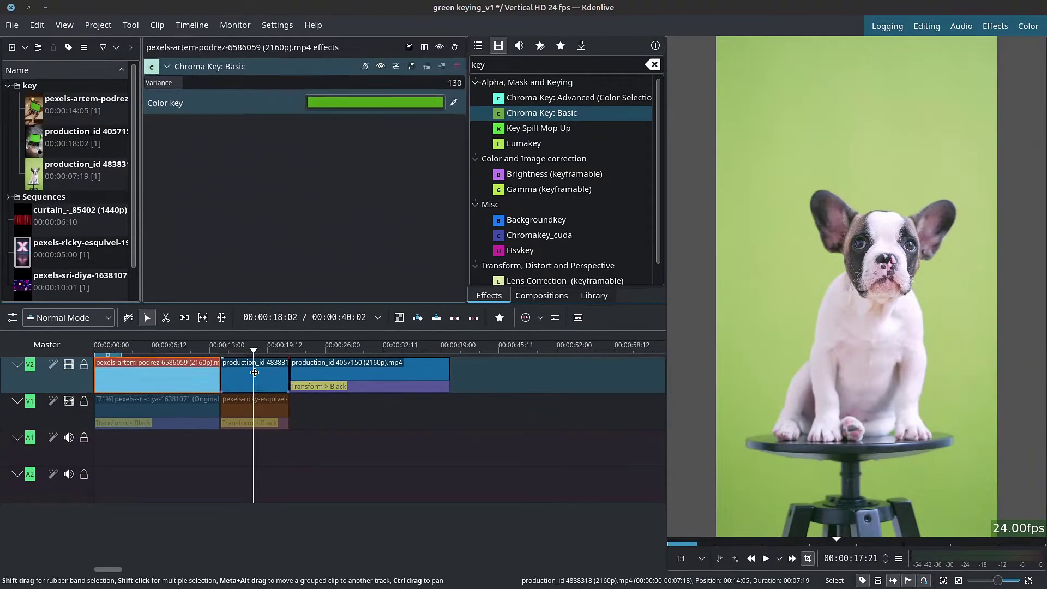
Apply Chroma Key: Advanced (Color Selection) to the dog clip and sample the green background as the color to select
{"action": "left_click", "coordinate": [175, 410]}
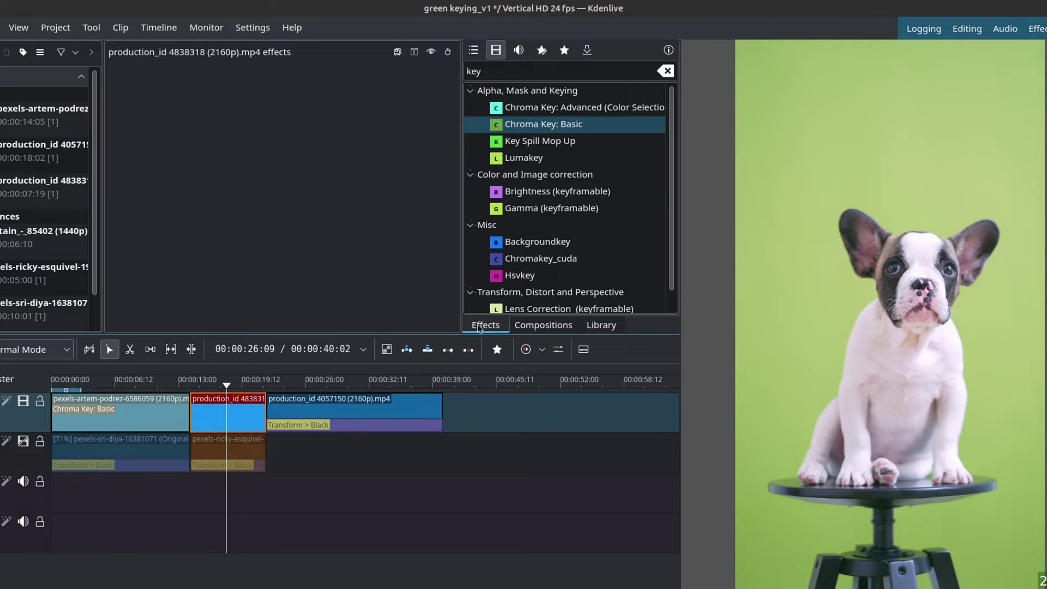
{"action": "left_click_drag", "start_coordinate": [600, 111], "coordinate": [246, 404]}
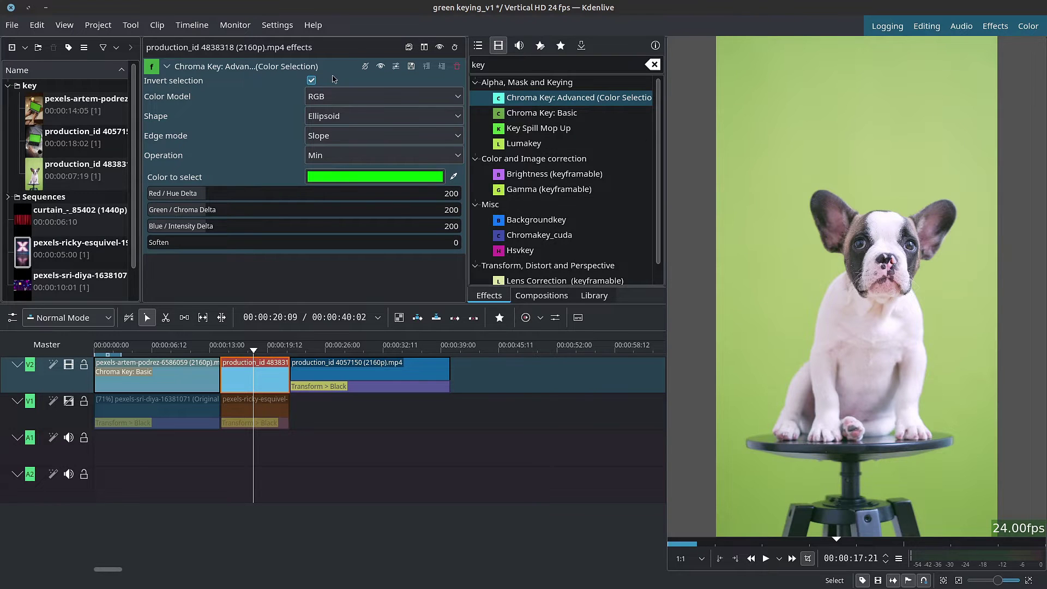
{"action": "left_click", "coordinate": [455, 180]}
{"action": "left_click_drag", "start_coordinate": [726, 164], "coordinate": [739, 516]}
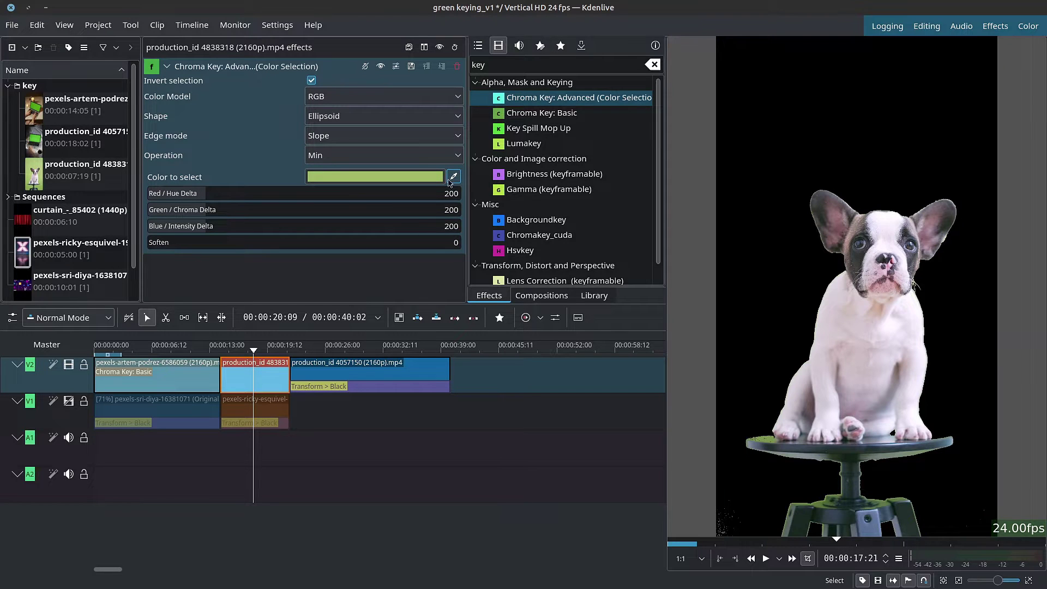
Try the HCI color model on the dog clip's key, compare it with the effect disabled, and restore RGB
{"action": "left_click", "coordinate": [335, 101]}
{"action": "left_click", "coordinate": [337, 115]}
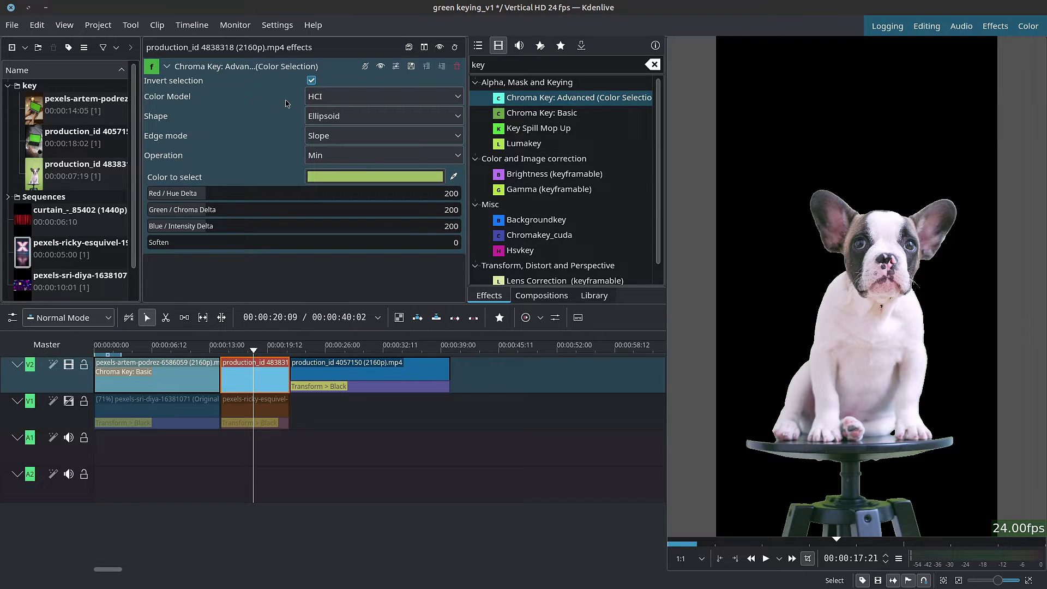
{"action": "left_click", "coordinate": [318, 101]}
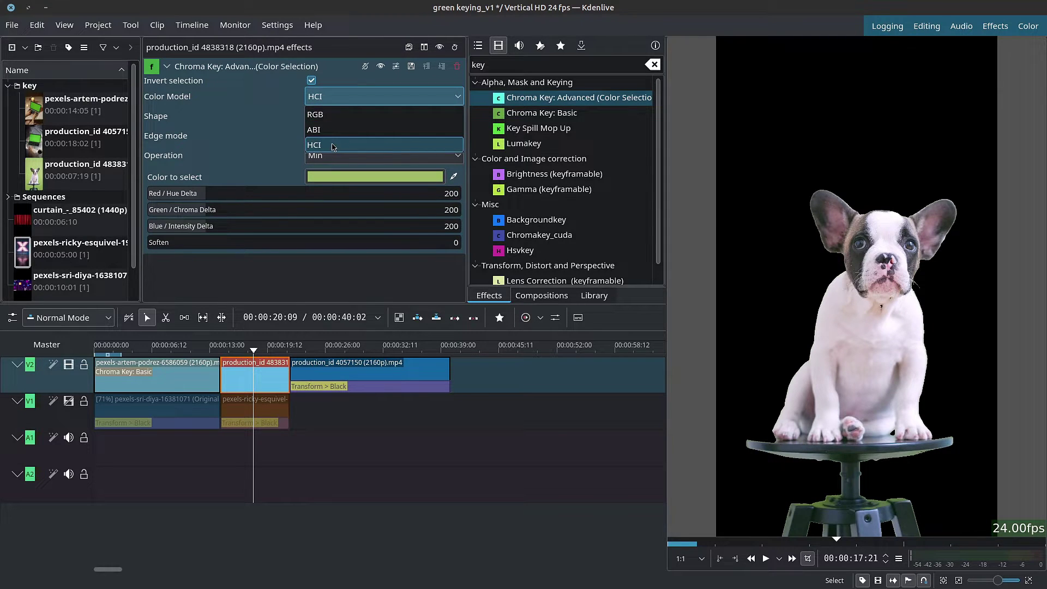
{"action": "left_click", "coordinate": [334, 145]}
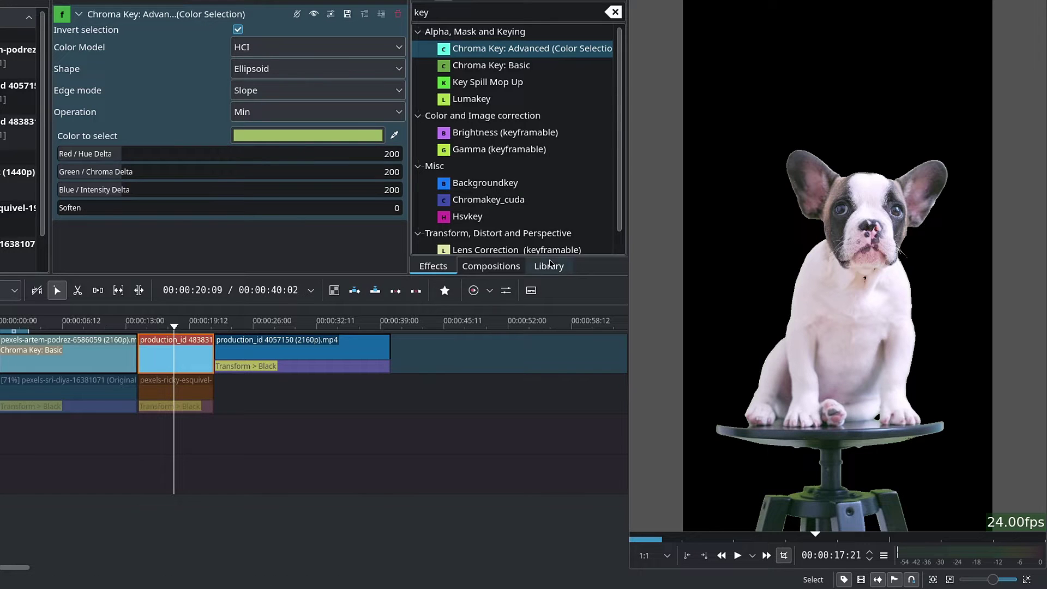
{"action": "left_click", "coordinate": [313, 13]}
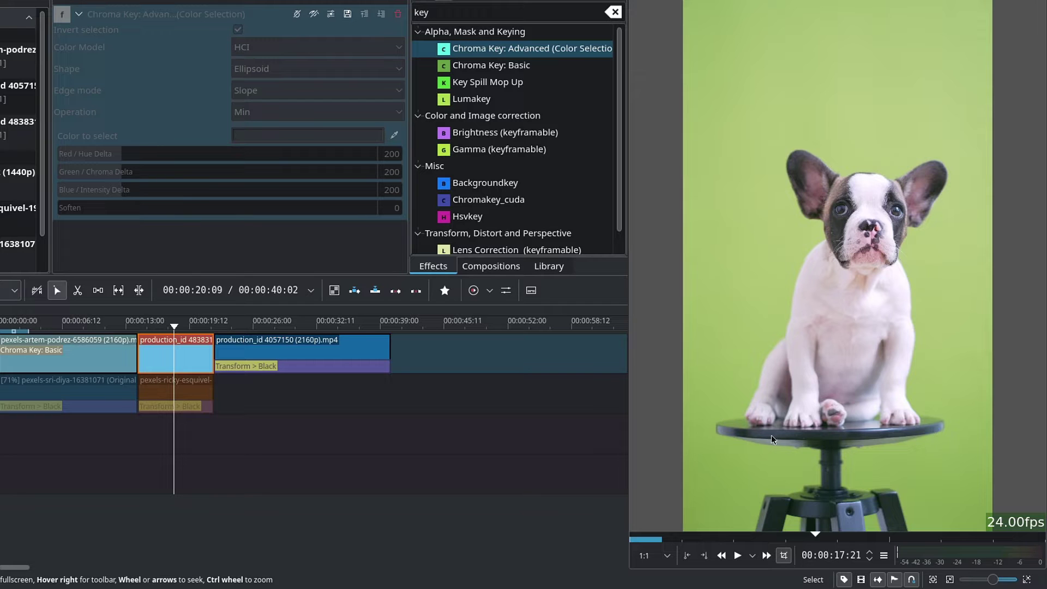
{"action": "left_click", "coordinate": [710, 427]}
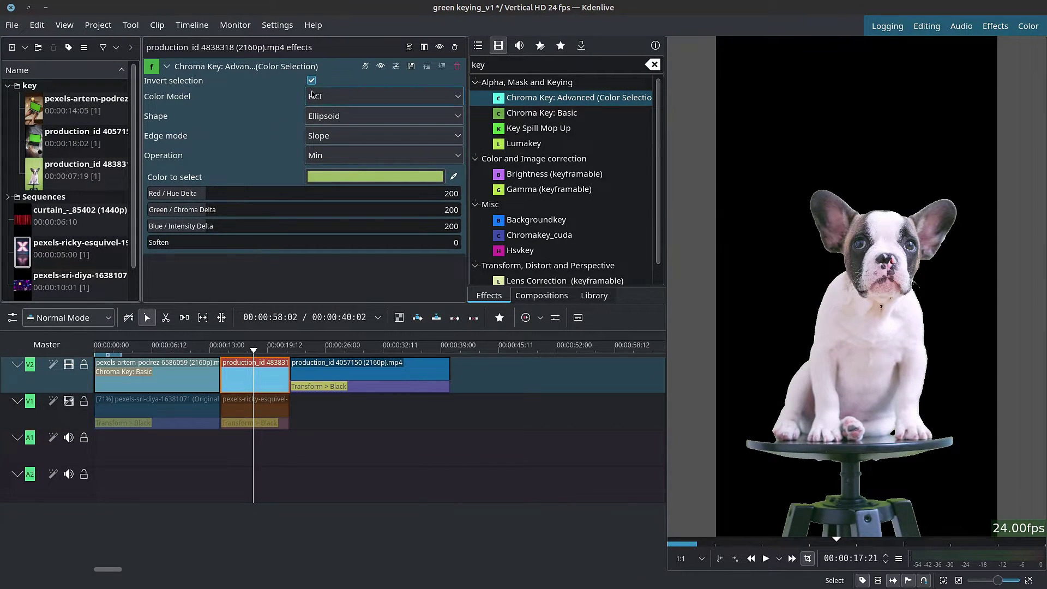
{"action": "left_click", "coordinate": [335, 98]}
{"action": "left_click", "coordinate": [335, 112]}
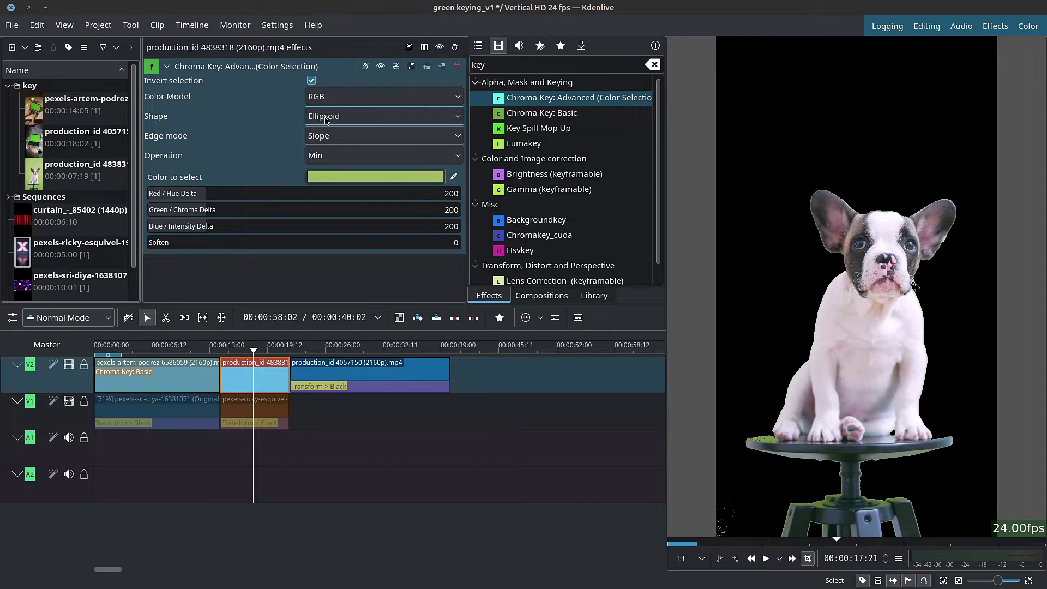
Try the Box and Diamond selection shapes on the dog clip's key and return the shape to Ellipsoid
{"action": "left_click", "coordinate": [369, 116]}
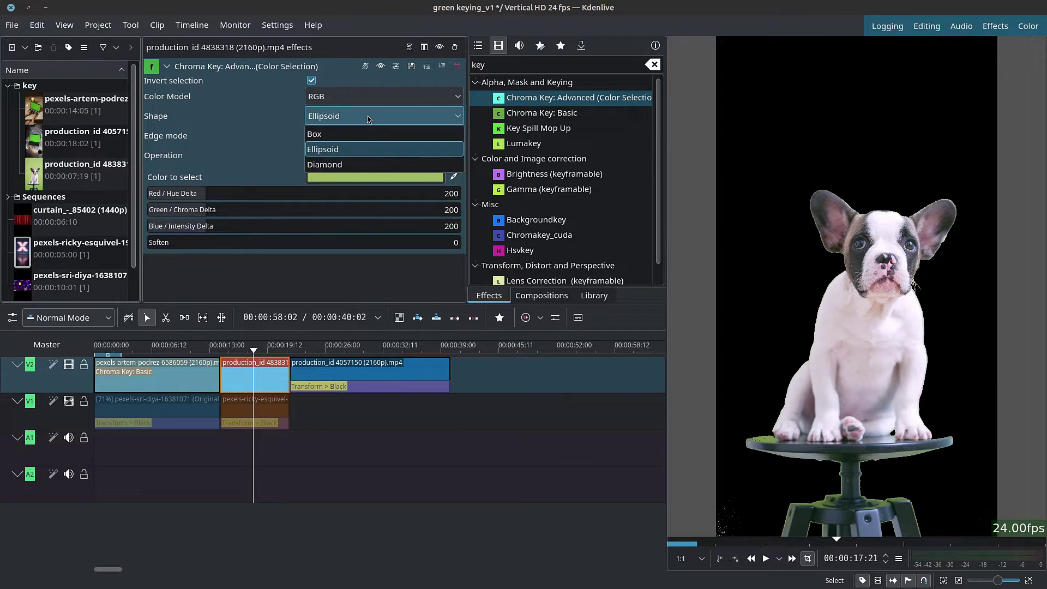
{"action": "left_click", "coordinate": [331, 138]}
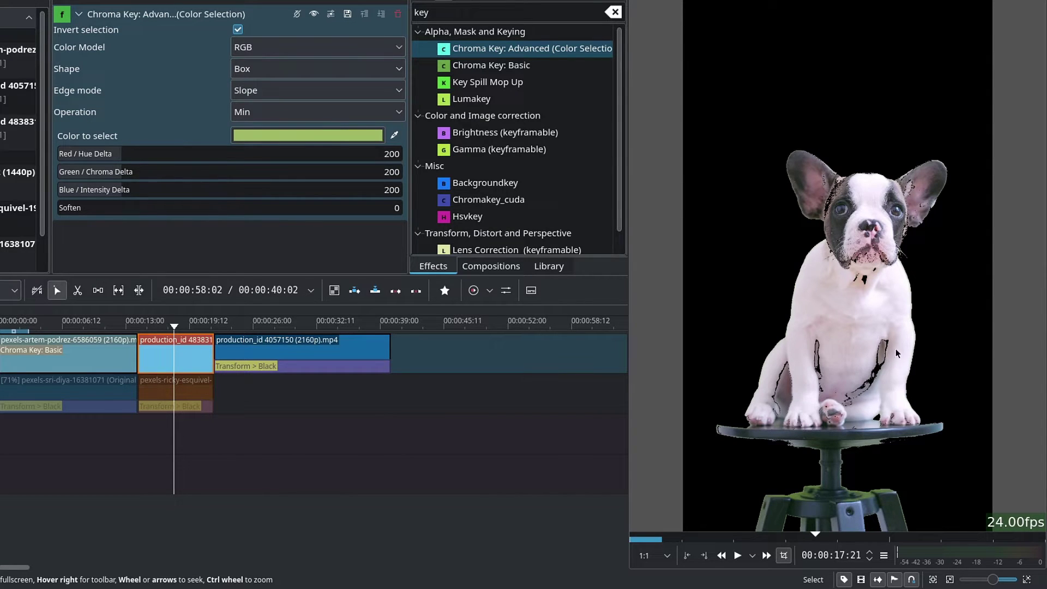
{"action": "left_click", "coordinate": [303, 69]}
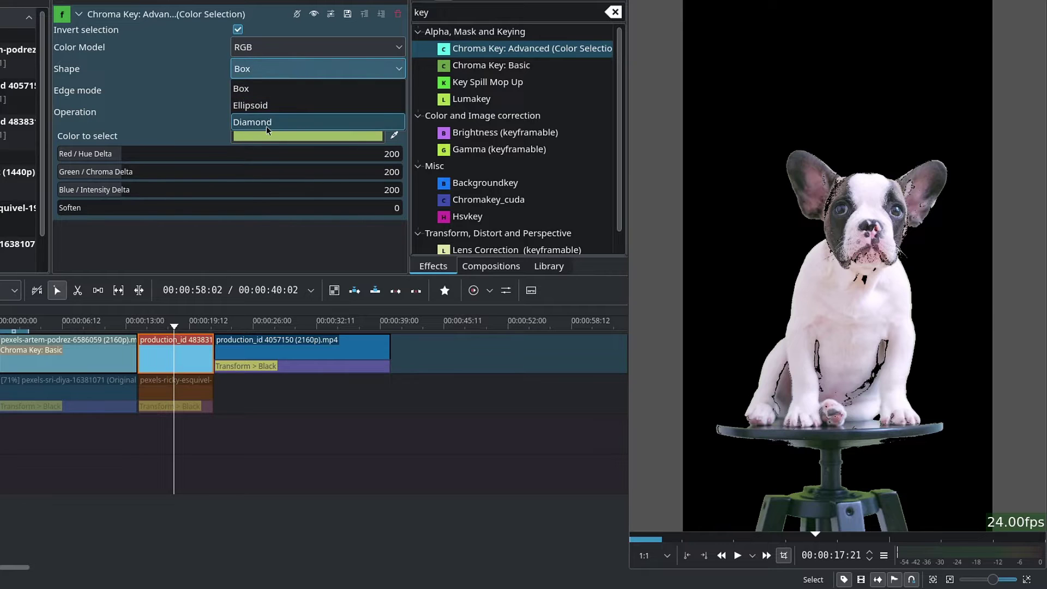
{"action": "left_click", "coordinate": [266, 122]}
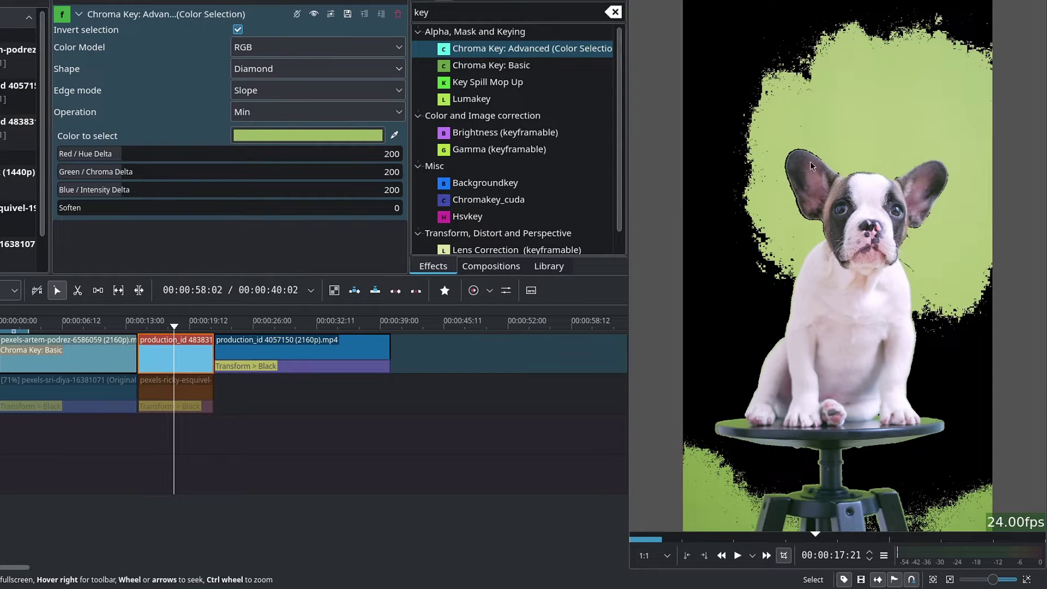
{"action": "left_click", "coordinate": [265, 72]}
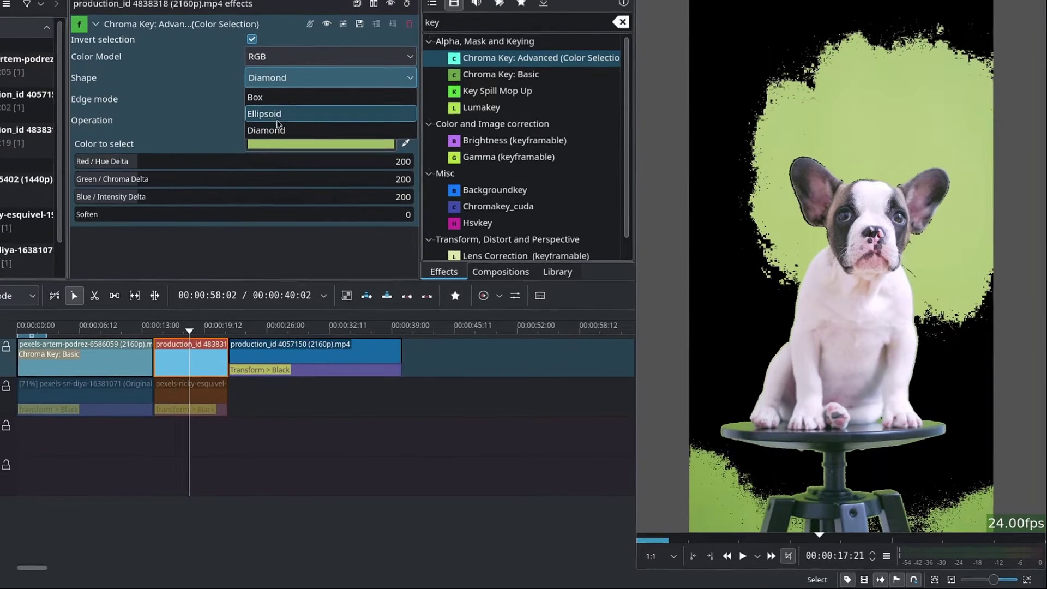
{"action": "left_click", "coordinate": [277, 119]}
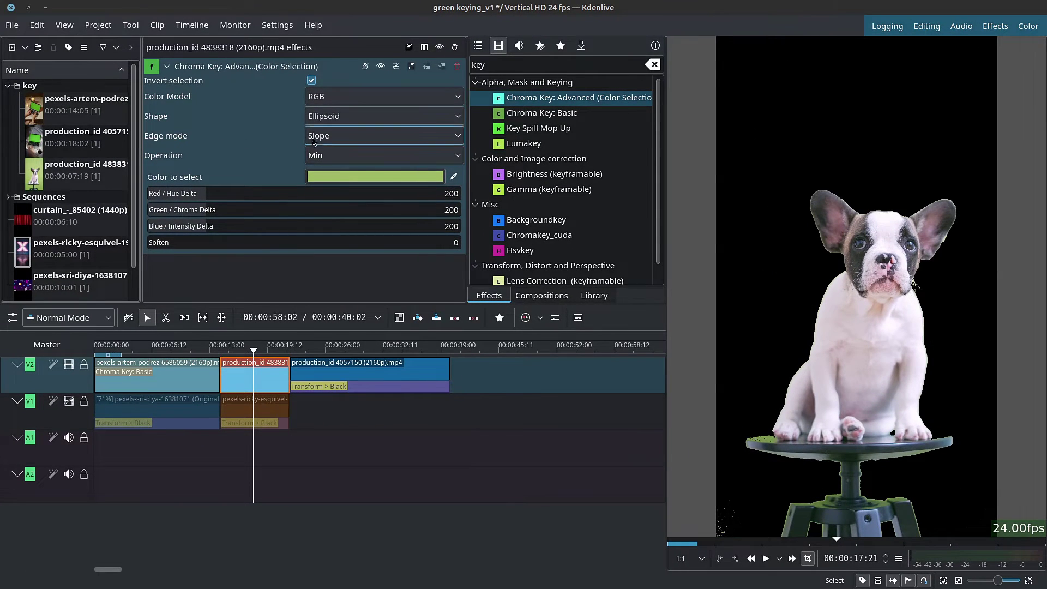
Try the Normal edge mode on the dog clip's key and switch back to Slope
{"action": "left_click", "coordinate": [323, 137]}
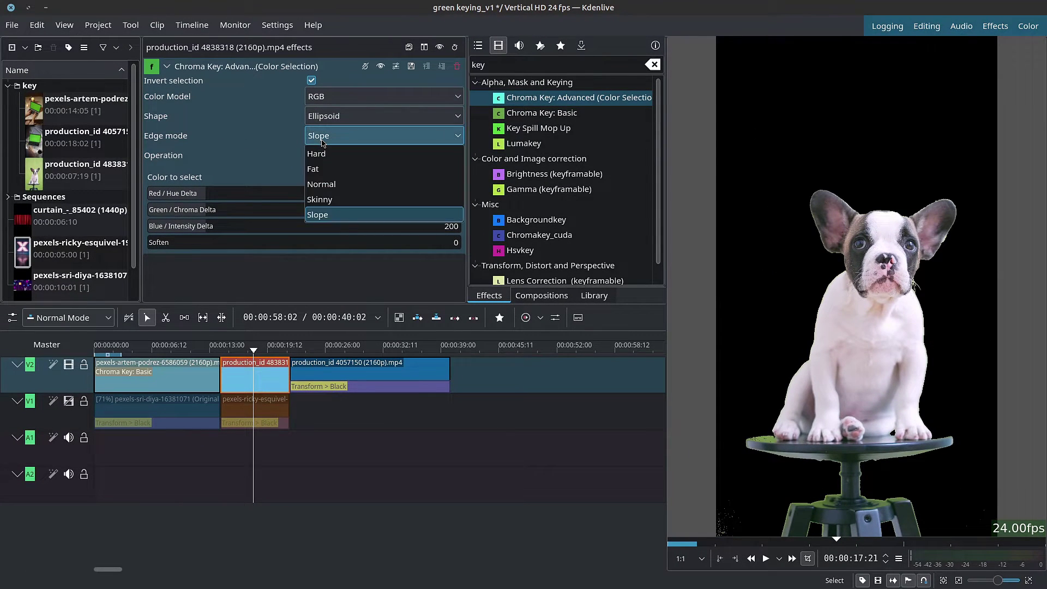
{"action": "left_click", "coordinate": [358, 185]}
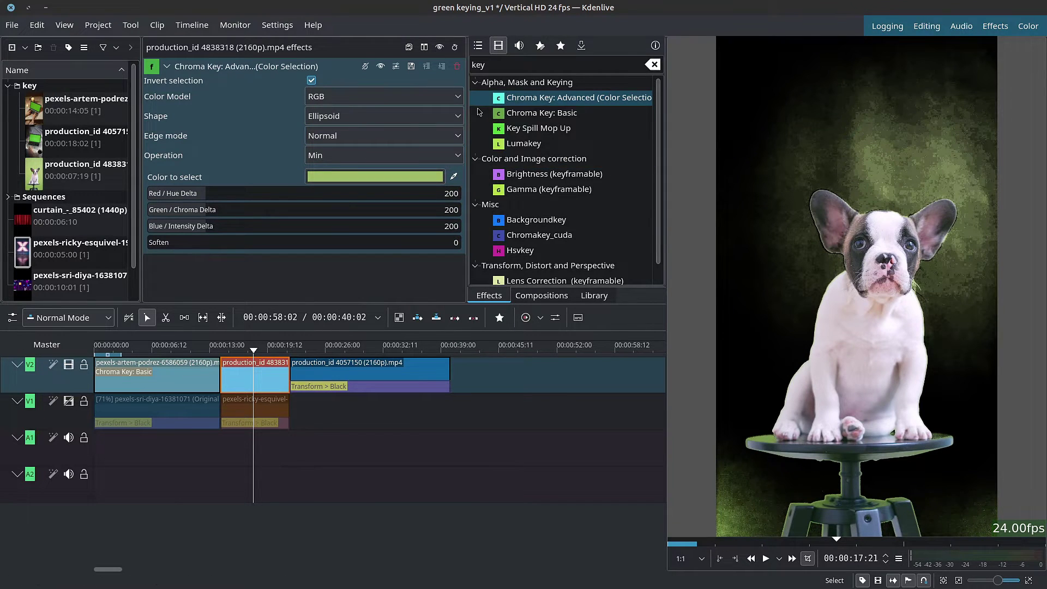
{"action": "left_click", "coordinate": [367, 136]}
{"action": "left_click", "coordinate": [350, 215]}
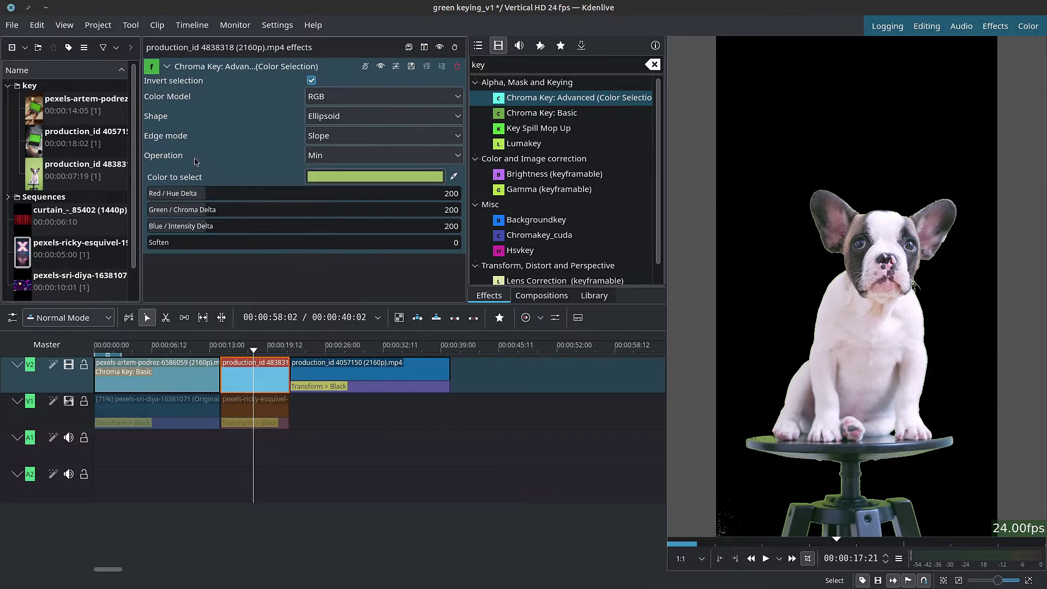
Try other operation modes for the dog clip's color selection and return the operation to Min
{"action": "left_click", "coordinate": [324, 162]}
{"action": "left_click", "coordinate": [325, 235]}
{"action": "left_click", "coordinate": [327, 155]}
{"action": "left_click", "coordinate": [332, 220]}
{"action": "left_click", "coordinate": [327, 156]}
{"action": "left_click", "coordinate": [335, 210]}
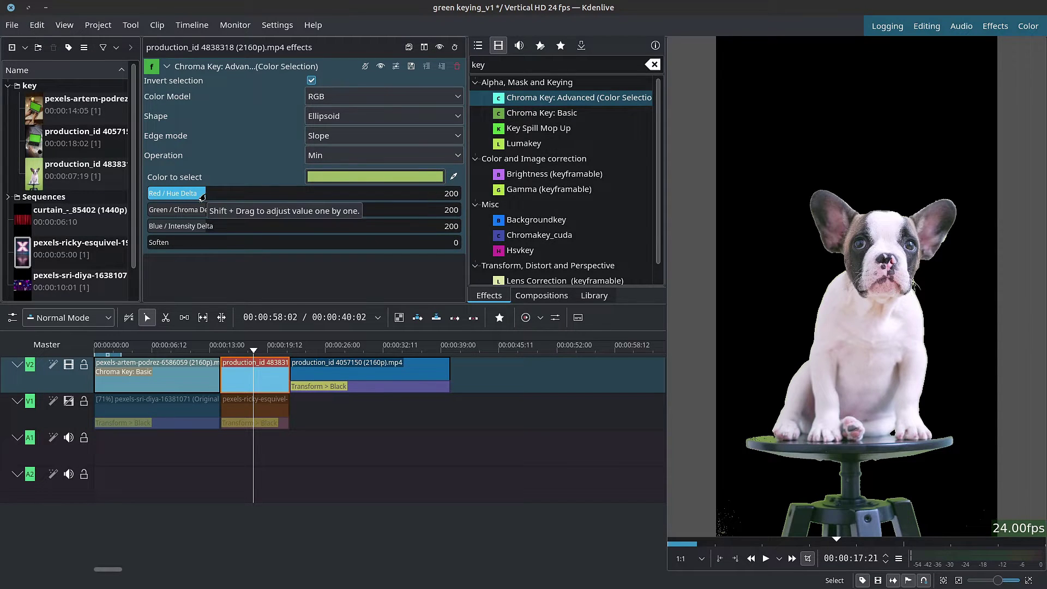
Try a Red / Hue Delta of 103 on the dog clip's key and restore it to 200
{"action": "left_click_drag", "start_coordinate": [202, 198], "coordinate": [176, 197]}
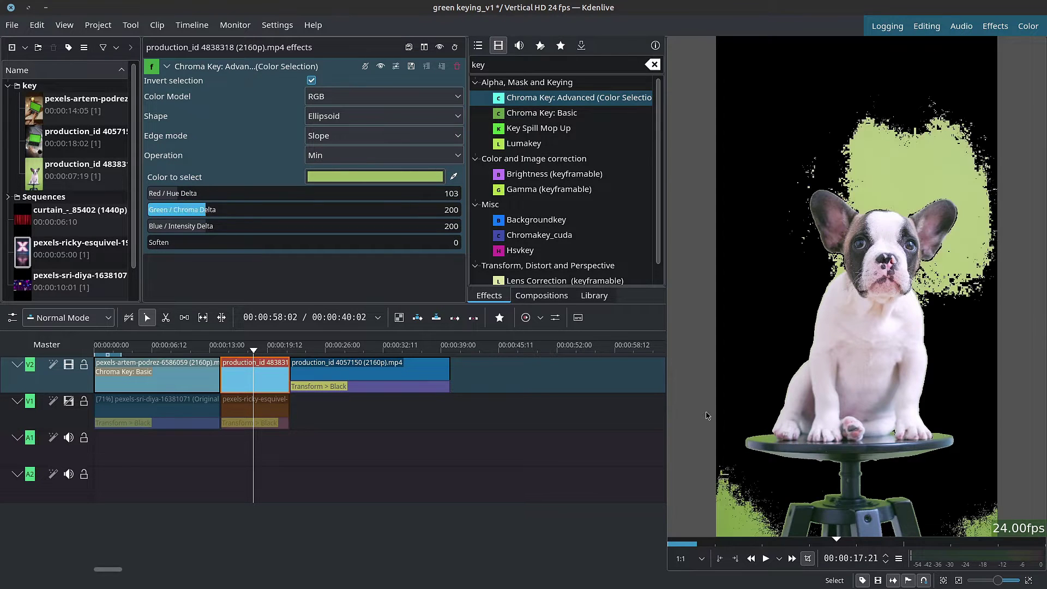
{"action": "left_click_drag", "start_coordinate": [182, 194], "coordinate": [206, 199]}
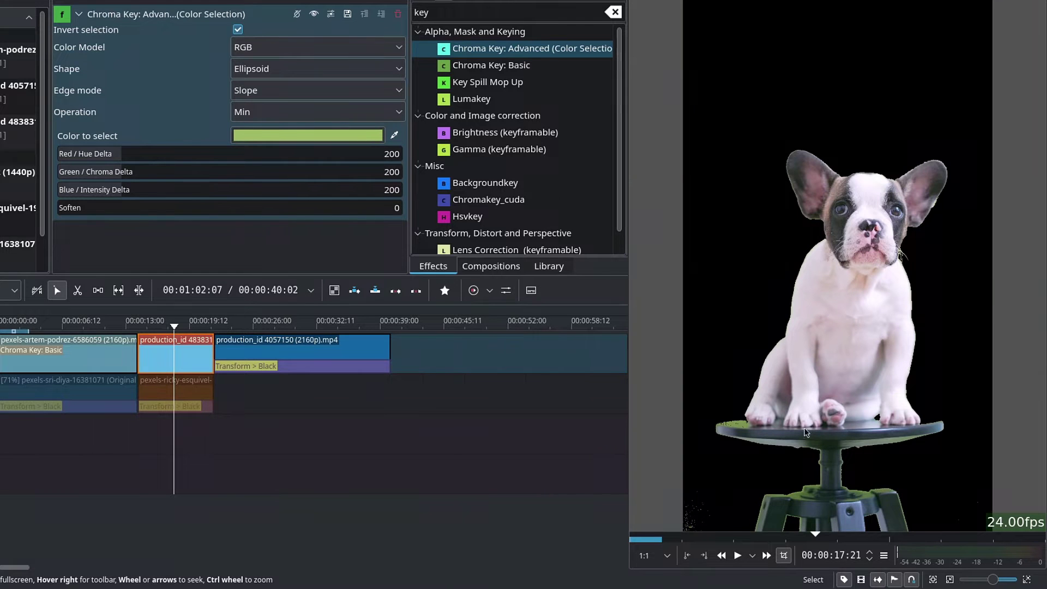
Set the dog clip's Green / Chroma Delta to 189 and Soften to 31, and collapse its advanced chroma key
{"action": "left_click_drag", "start_coordinate": [130, 183], "coordinate": [119, 181]}
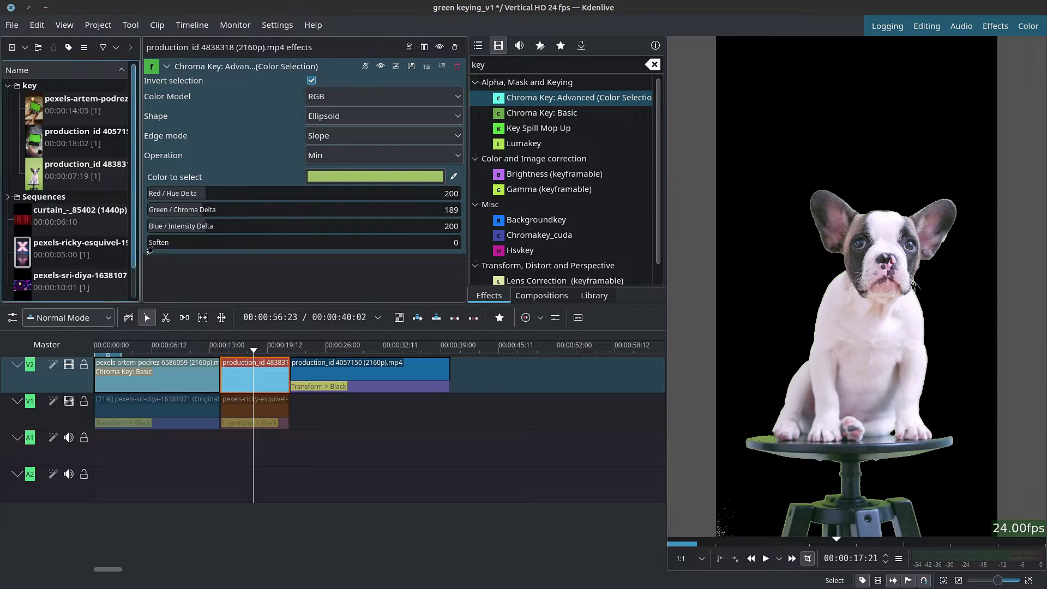
{"action": "left_click_drag", "start_coordinate": [151, 243], "coordinate": [152, 252]}
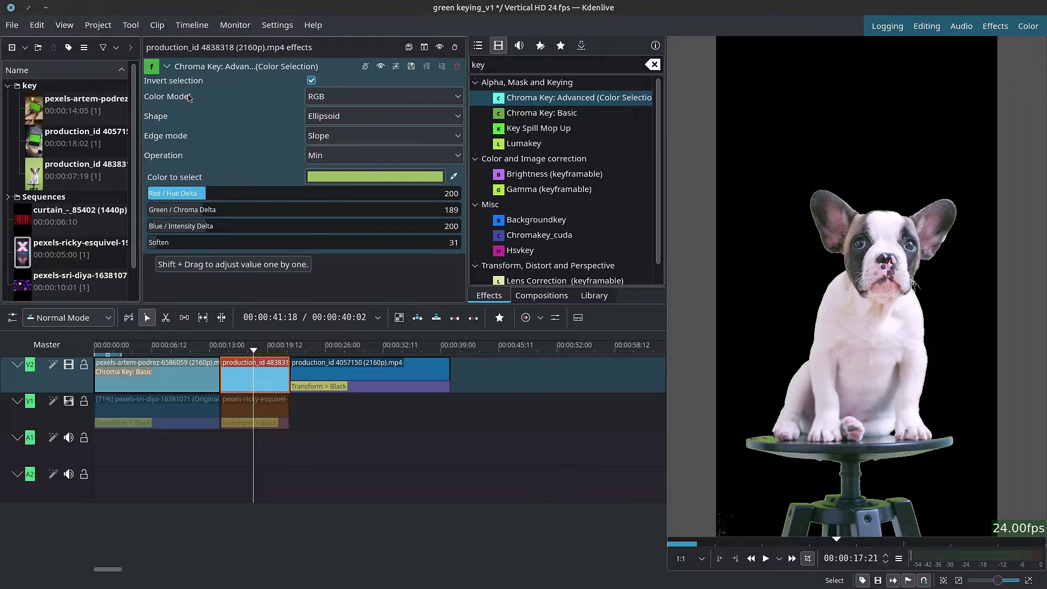
{"action": "left_click", "coordinate": [167, 66]}
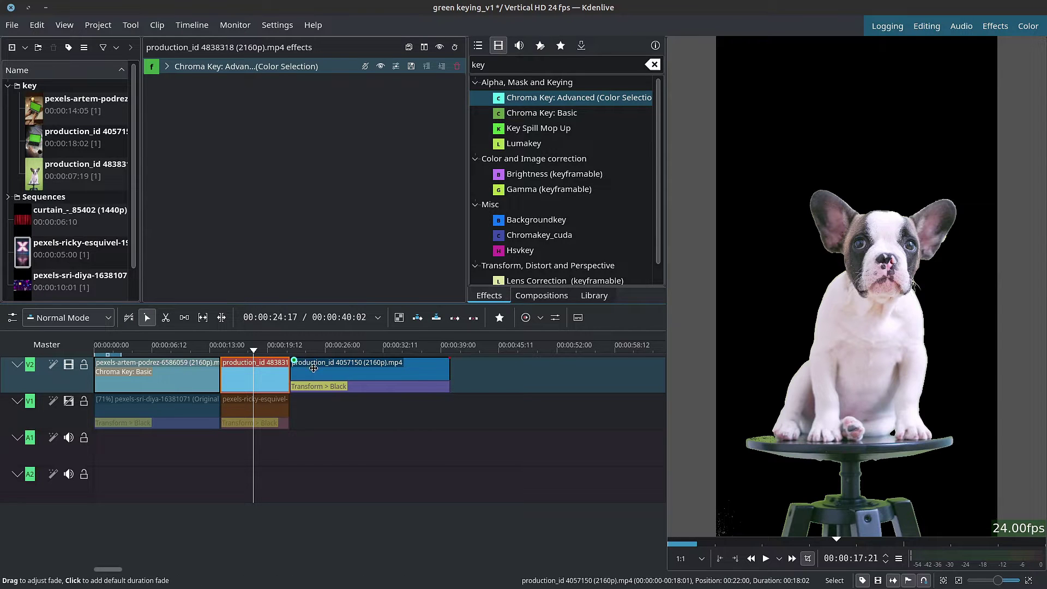
Add the Chroma Key: Advanced (Color Selection) effect to the laptop clip on track V2
{"action": "left_click", "coordinate": [333, 371]}
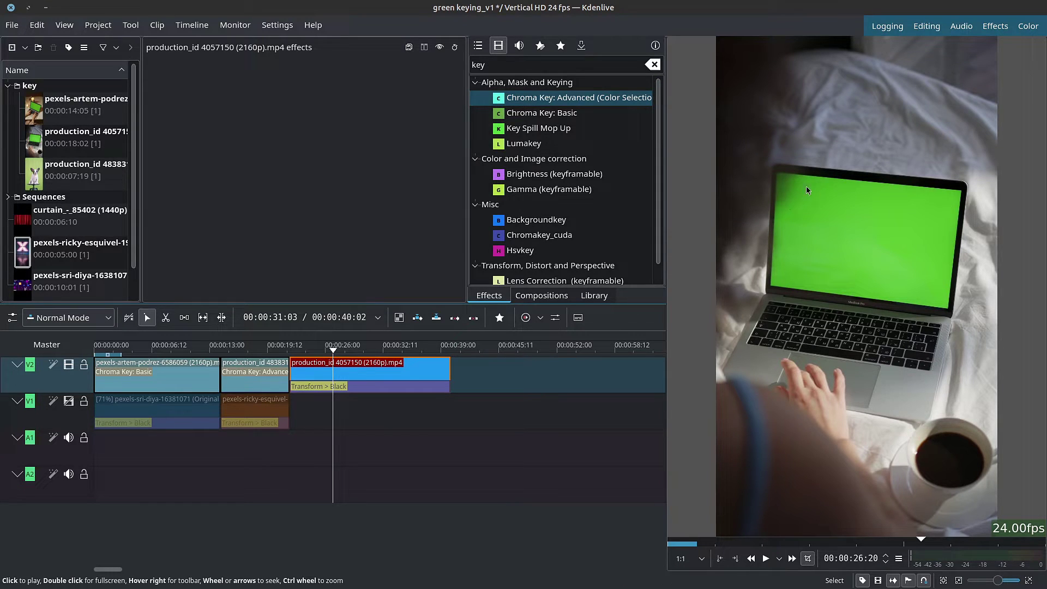
{"action": "left_click", "coordinate": [531, 101]}
{"action": "left_click_drag", "start_coordinate": [531, 102], "coordinate": [371, 368]}
Key out the laptop screen's green by sampling an area of it, with Green / Chroma Delta 227 and Soften 20
{"action": "left_click", "coordinate": [454, 217]}
{"action": "left_click_drag", "start_coordinate": [813, 200], "coordinate": [879, 257]}
{"action": "left_click", "coordinate": [366, 66]}
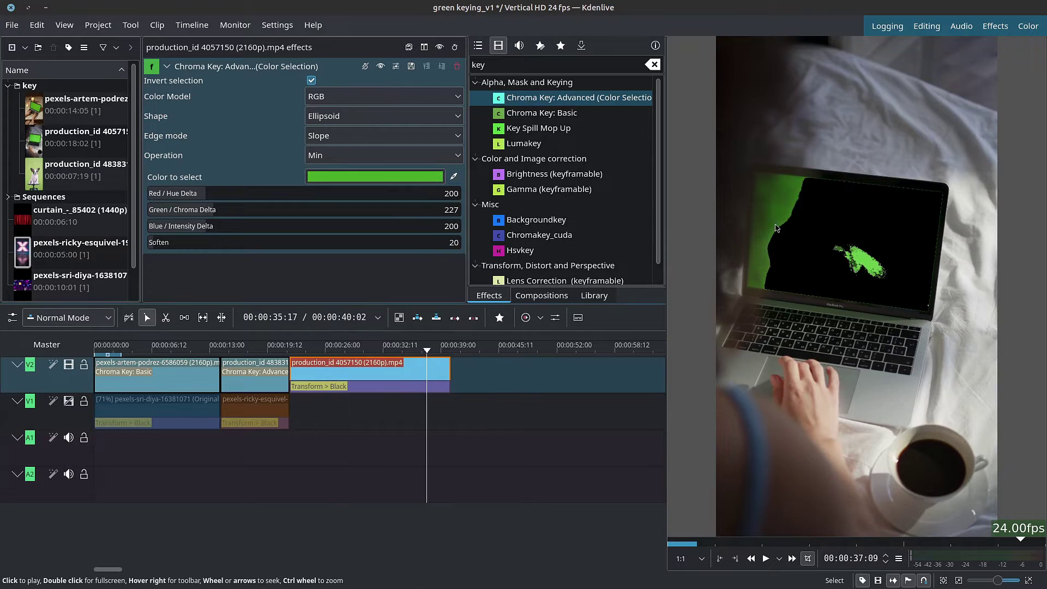
Reset the laptop clip's advanced chroma key, then disable and collapse it
{"action": "left_click", "coordinate": [396, 66]}
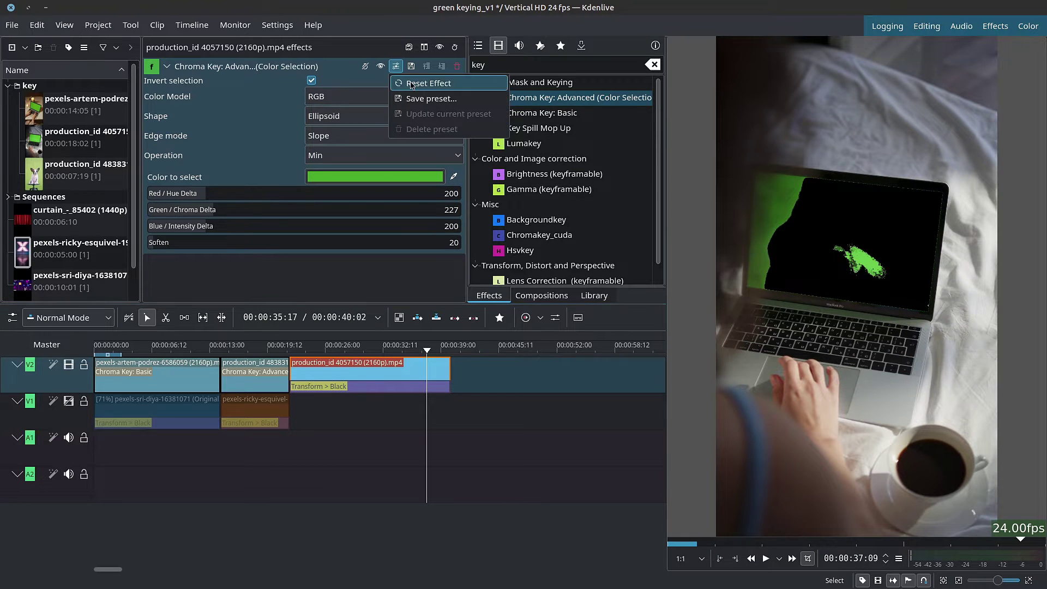
{"action": "left_click", "coordinate": [431, 80]}
{"action": "left_click", "coordinate": [167, 66]}
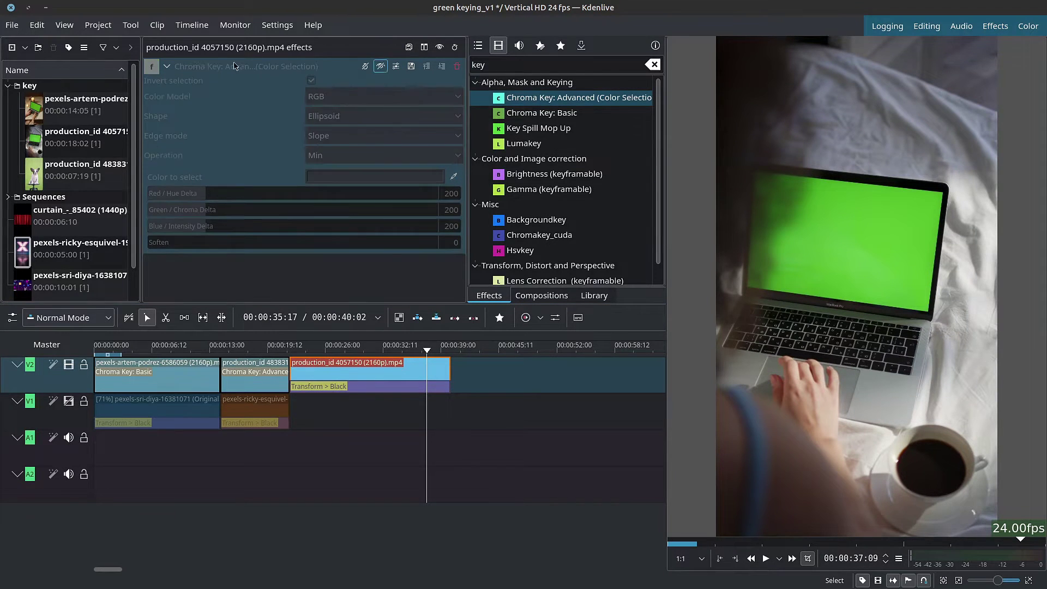
{"action": "left_click", "coordinate": [167, 66]}
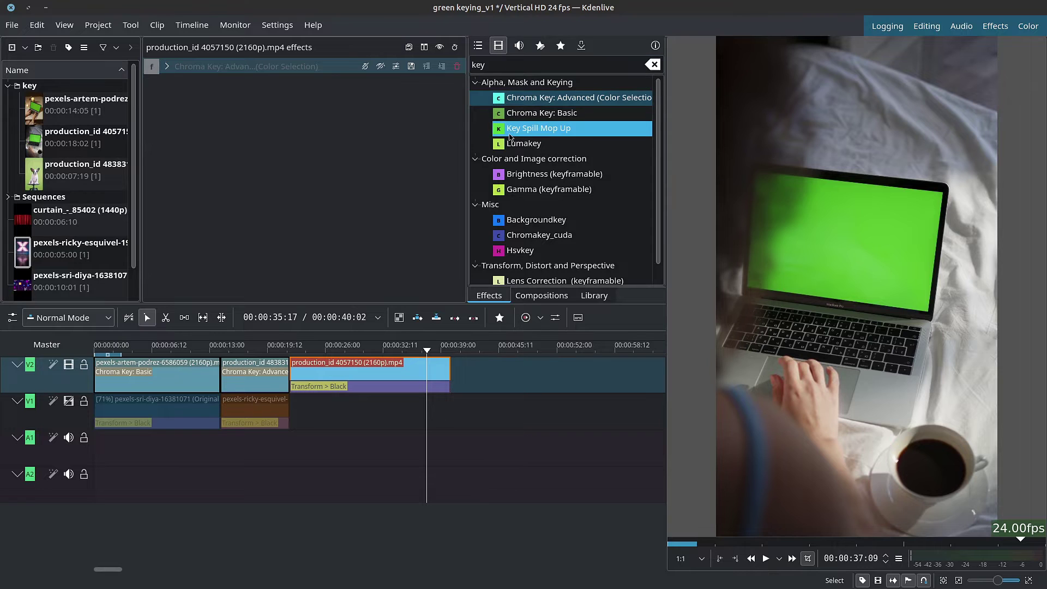
Add Key Spill Mop Up to the laptop clip, place it above the chroma key and hide its keyframes
{"action": "left_click_drag", "start_coordinate": [573, 131], "coordinate": [355, 125]}
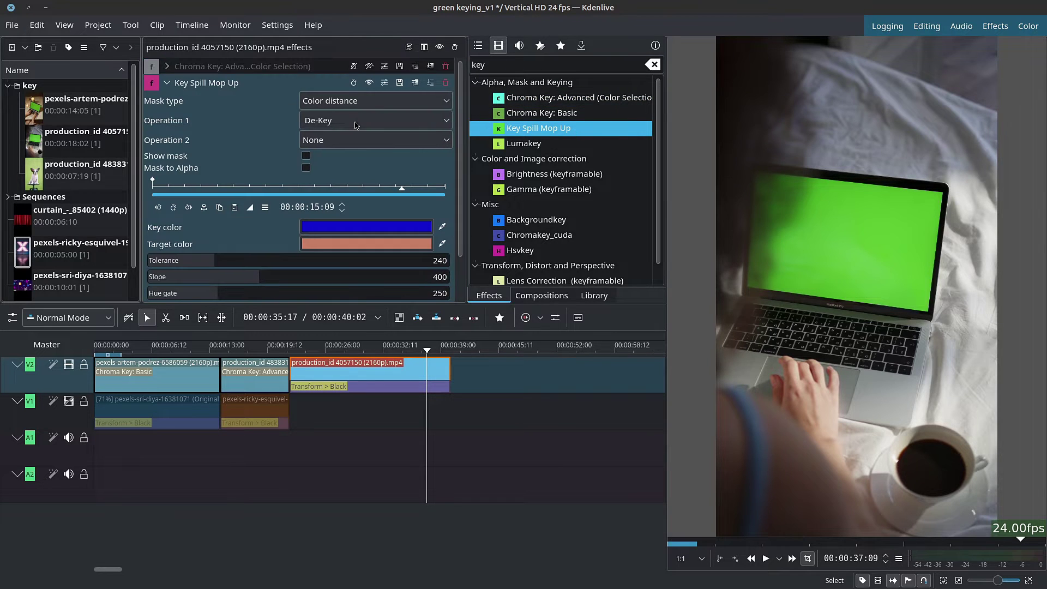
{"action": "left_click", "coordinate": [314, 87]}
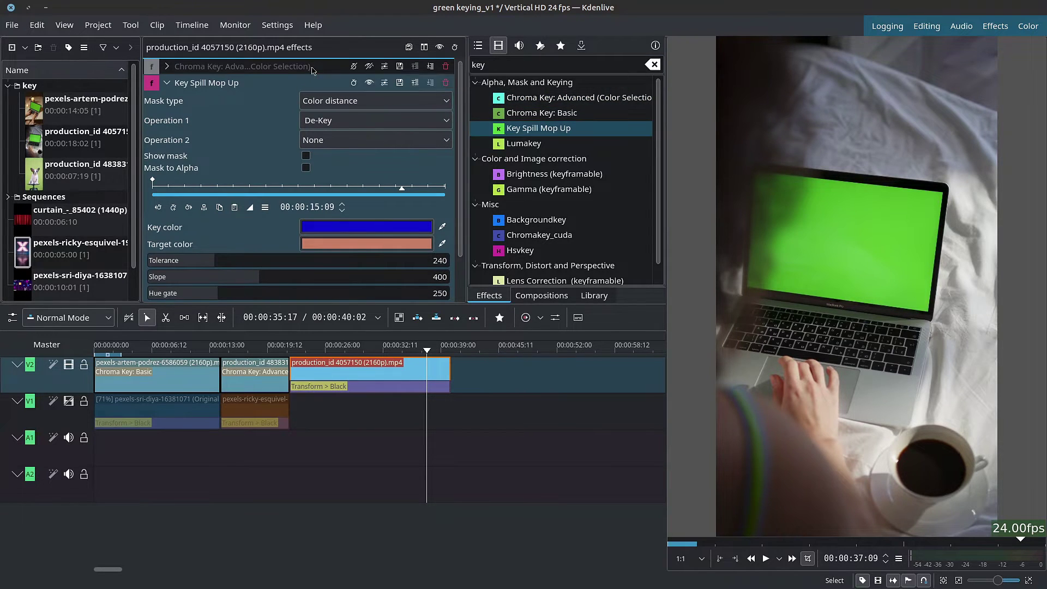
{"action": "scroll", "coordinate": [312, 71], "scroll_direction": "down", "scroll_amount": 1}
{"action": "left_click", "coordinate": [353, 66]}
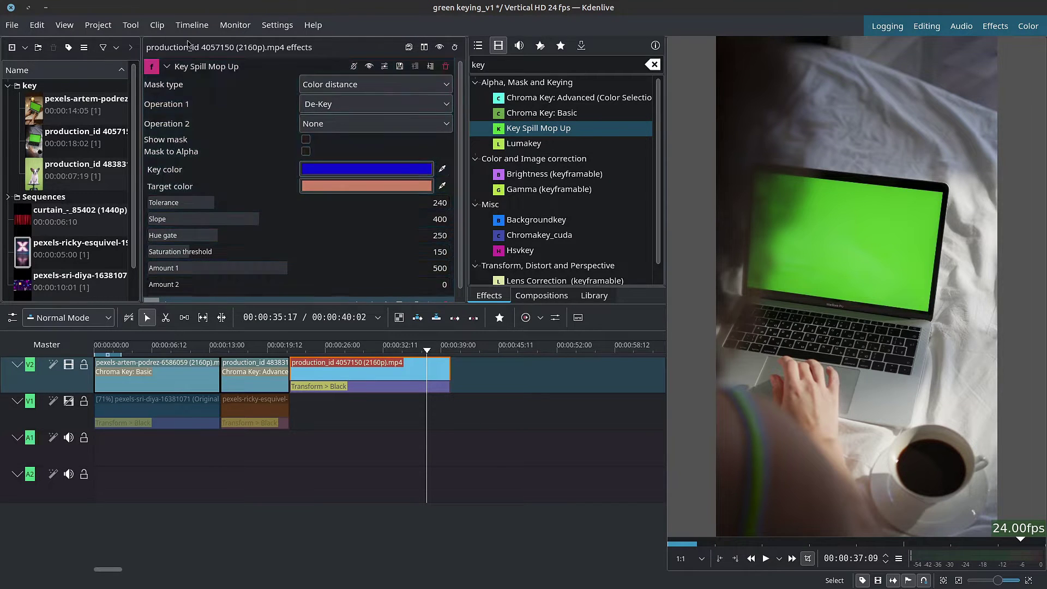
Sample the laptop screen's green at 00:00:31:13 as the Key Spill Mop Up key color and show the mask
{"action": "left_click", "coordinate": [442, 169]}
{"action": "key", "text": "Escape"}
{"action": "left_click", "coordinate": [375, 351]}
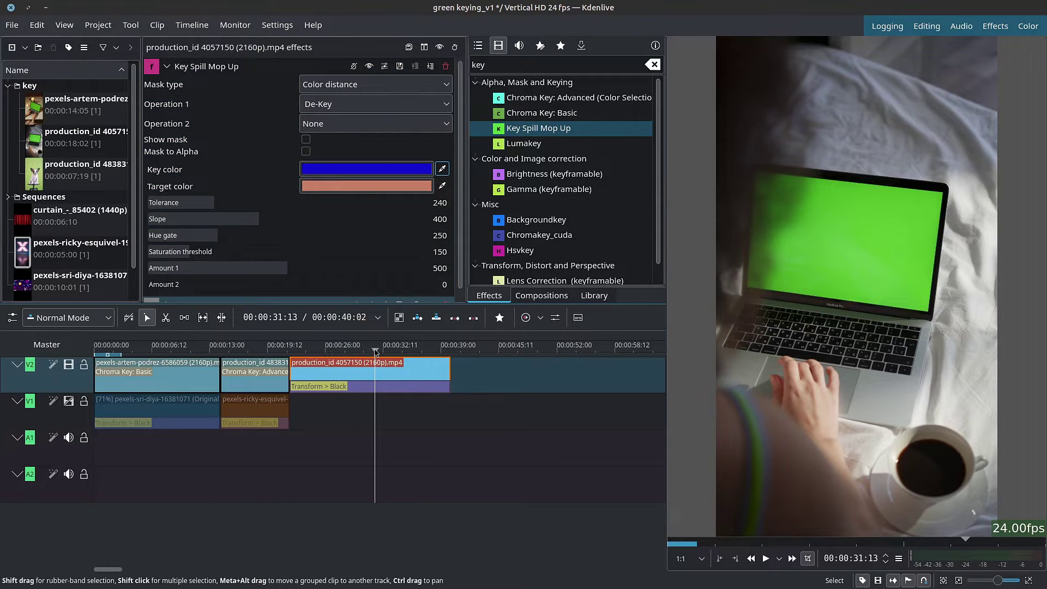
{"action": "left_click", "coordinate": [442, 169]}
{"action": "left_click_drag", "start_coordinate": [828, 175], "coordinate": [906, 271]}
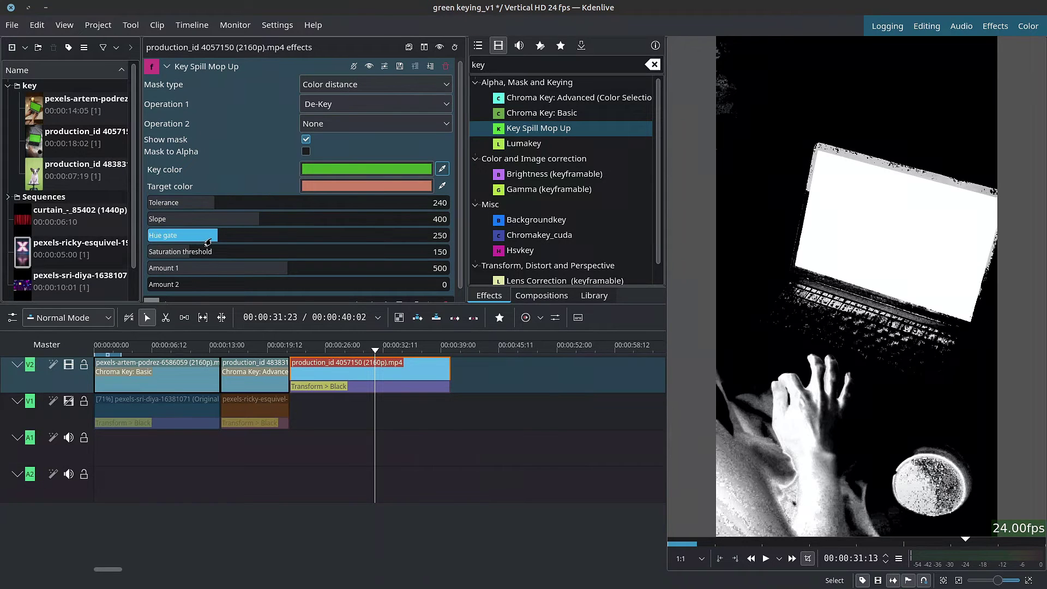
Tighten the laptop screen mask with Tolerance 27, Slope 324, Hue gate 47 and Saturation threshold 263
{"action": "left_click_drag", "start_coordinate": [202, 242], "coordinate": [201, 243]}
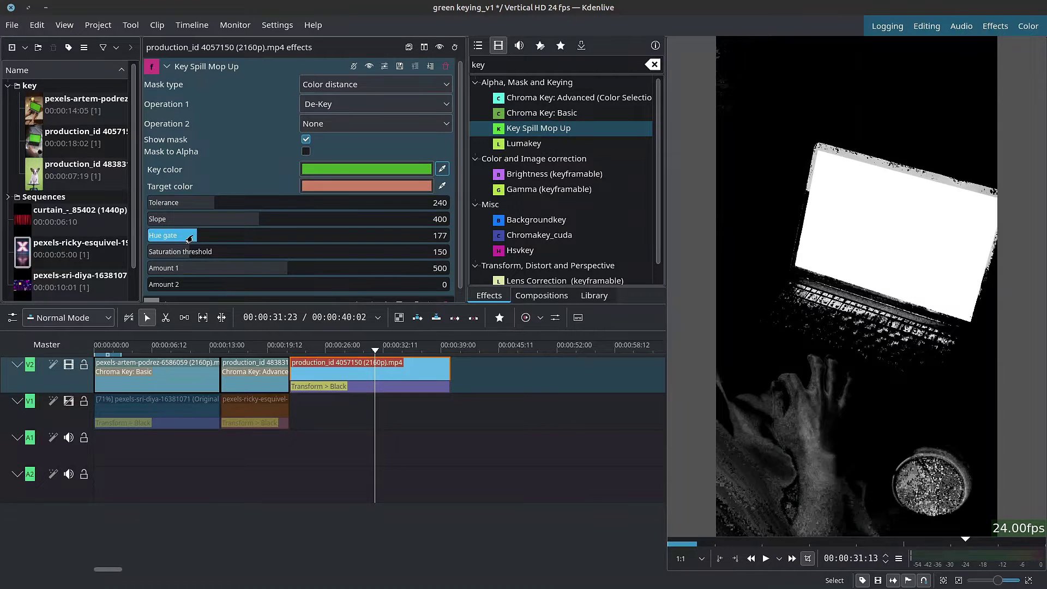
{"action": "left_click_drag", "start_coordinate": [187, 238], "coordinate": [214, 260]}
{"action": "left_click_drag", "start_coordinate": [215, 202], "coordinate": [188, 203]}
{"action": "left_click_drag", "start_coordinate": [257, 218], "coordinate": [232, 256]}
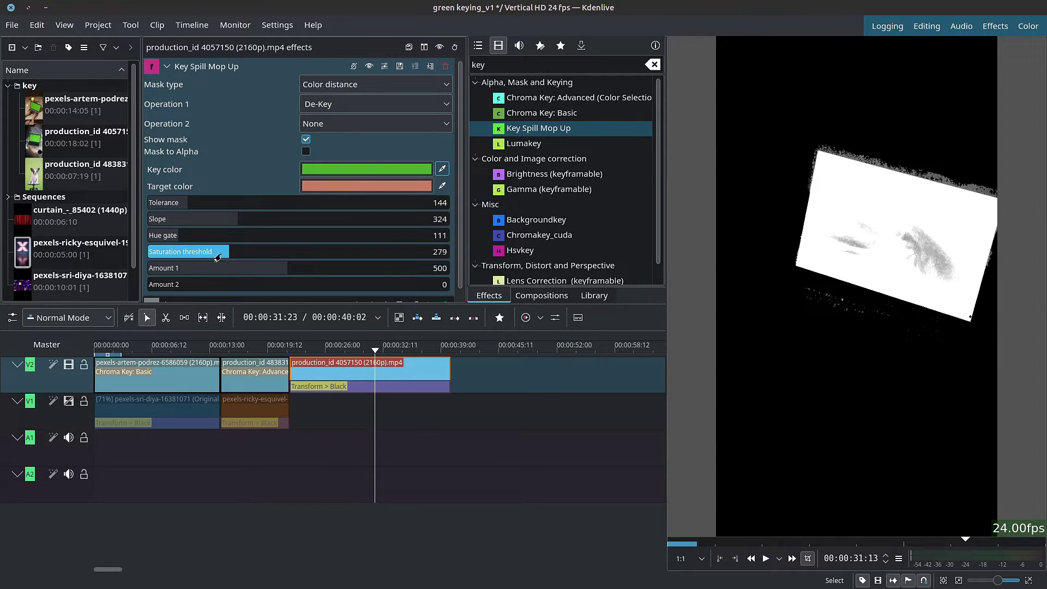
{"action": "left_click_drag", "start_coordinate": [172, 243], "coordinate": [154, 243]}
{"action": "left_click_drag", "start_coordinate": [184, 202], "coordinate": [151, 211]}
Refine the mask near the laptop clip's end with Tolerance 58, Saturation threshold 241 and Slope 224
{"action": "left_click", "coordinate": [403, 347]}
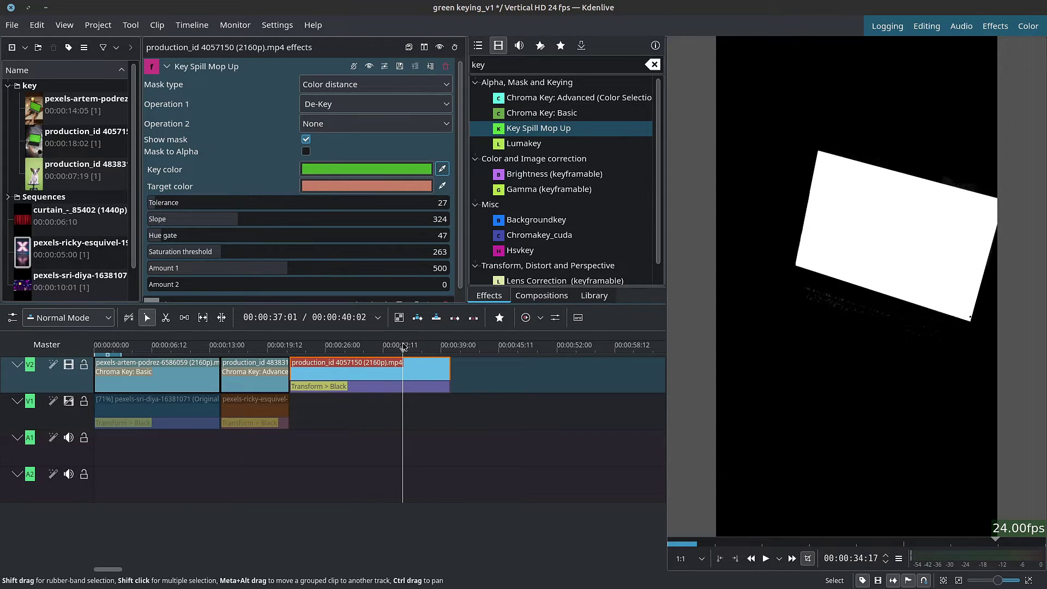
{"action": "left_click", "coordinate": [419, 348]}
{"action": "left_click", "coordinate": [432, 350]}
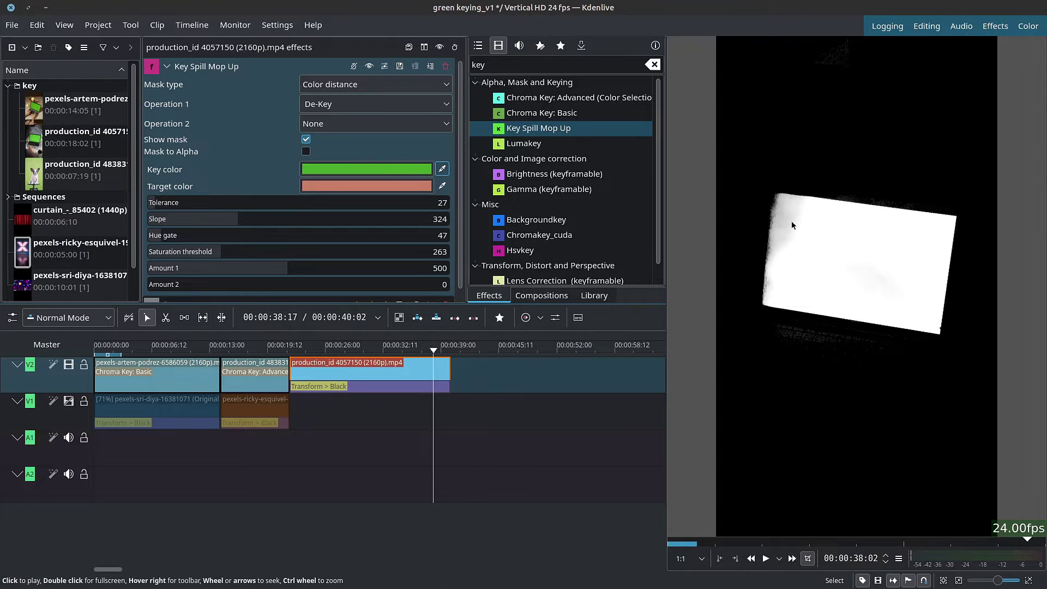
{"action": "left_click", "coordinate": [162, 206]}
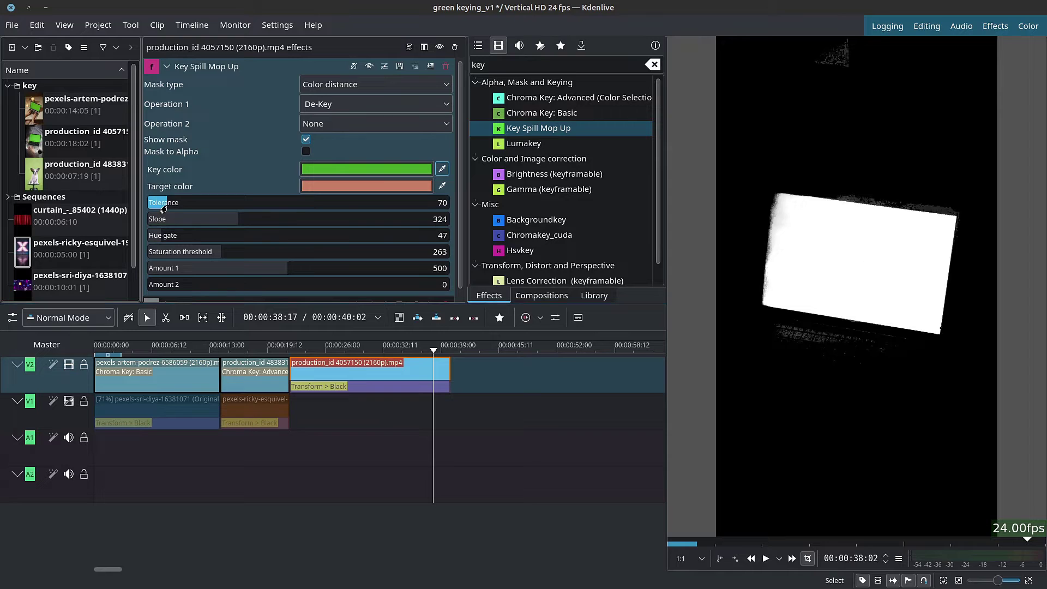
{"action": "left_click", "coordinate": [158, 207]}
{"action": "left_click", "coordinate": [211, 256]}
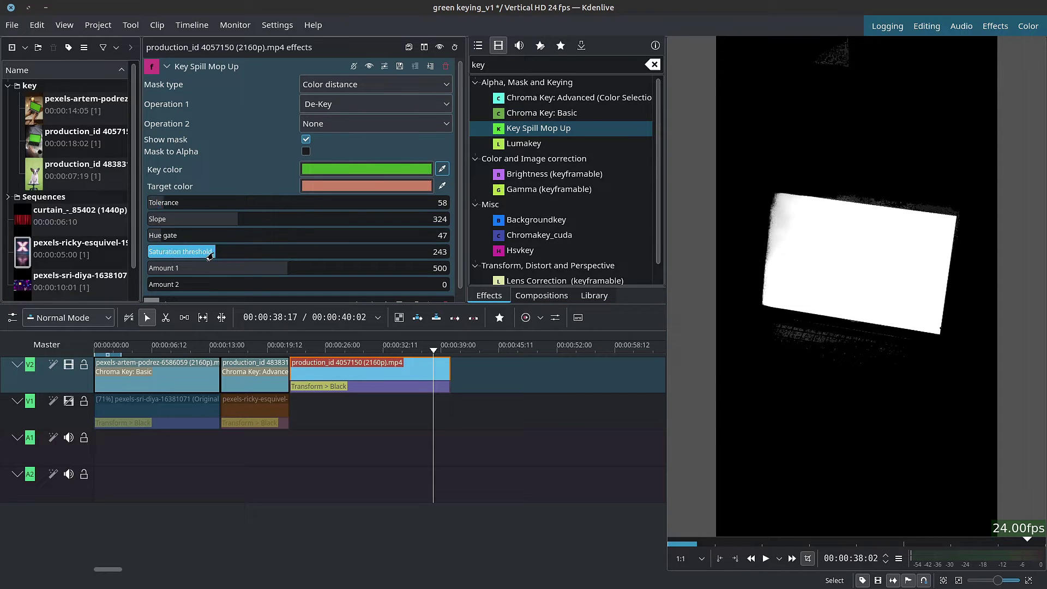
{"action": "scroll", "coordinate": [228, 256], "scroll_direction": "down", "scroll_amount": 2}
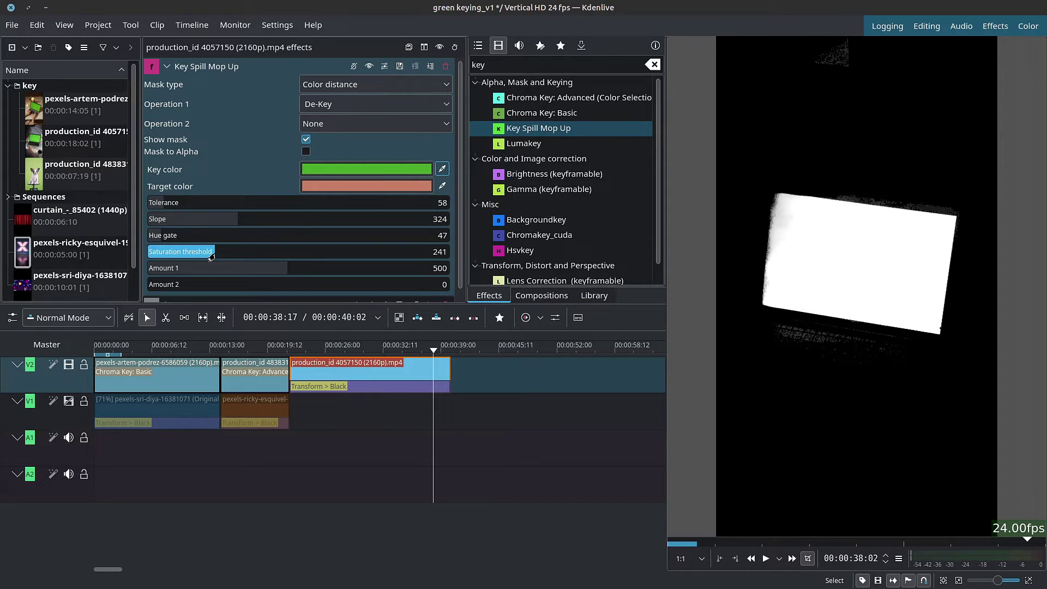
{"action": "left_click_drag", "start_coordinate": [228, 224], "coordinate": [207, 226]}
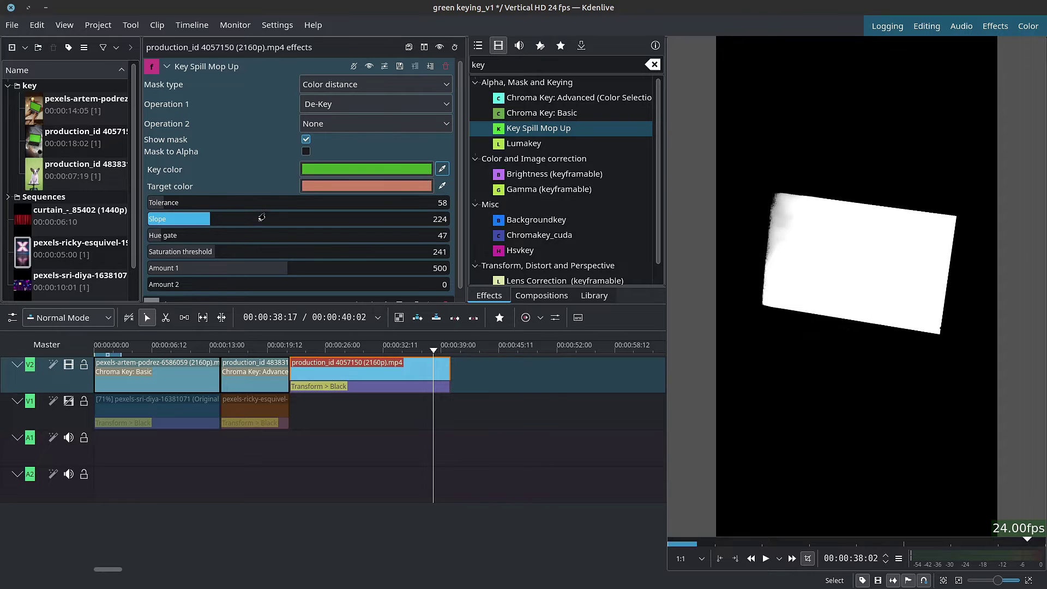
Hide the mask, set Operation 1 to Luma adjust and set Amount 1 to 378
{"action": "left_click", "coordinate": [305, 140]}
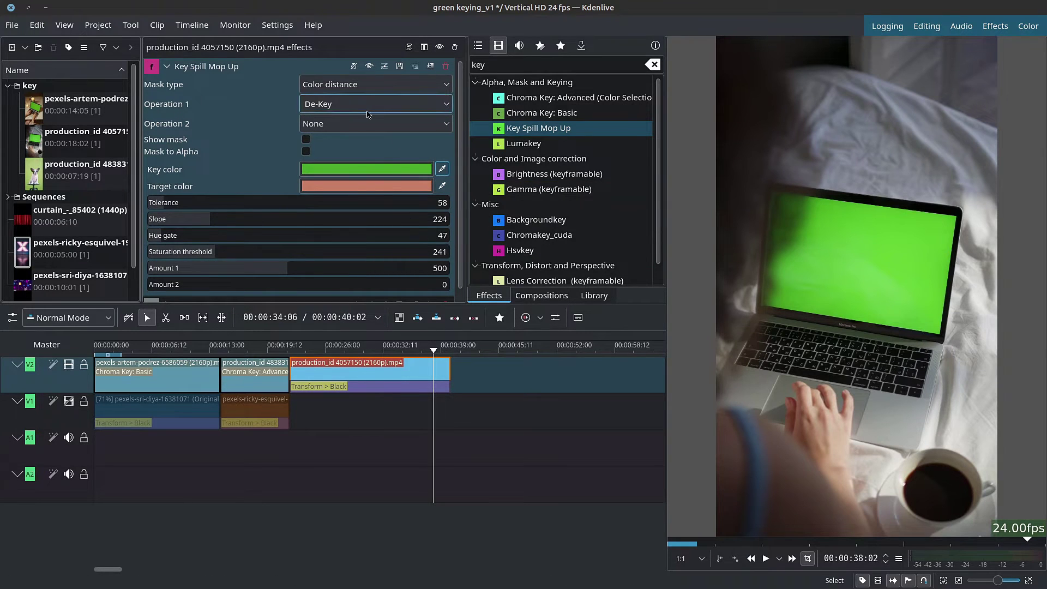
{"action": "left_click", "coordinate": [376, 108]}
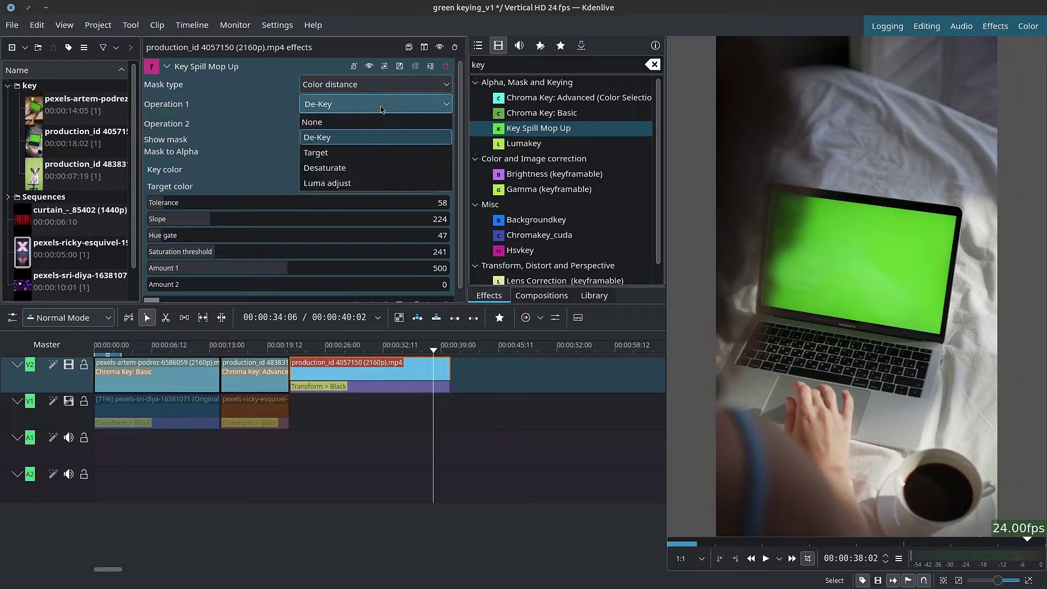
{"action": "left_click", "coordinate": [354, 184]}
{"action": "left_click_drag", "start_coordinate": [286, 275], "coordinate": [249, 279]}
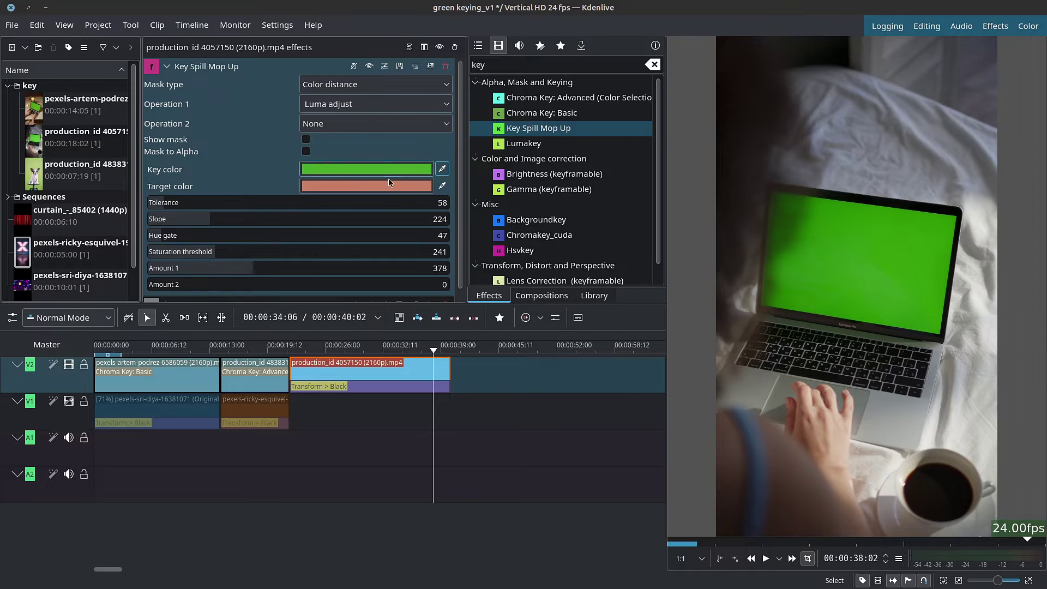
Set the Key Spill Mop Up target color to a bright green
{"action": "left_click", "coordinate": [360, 188]}
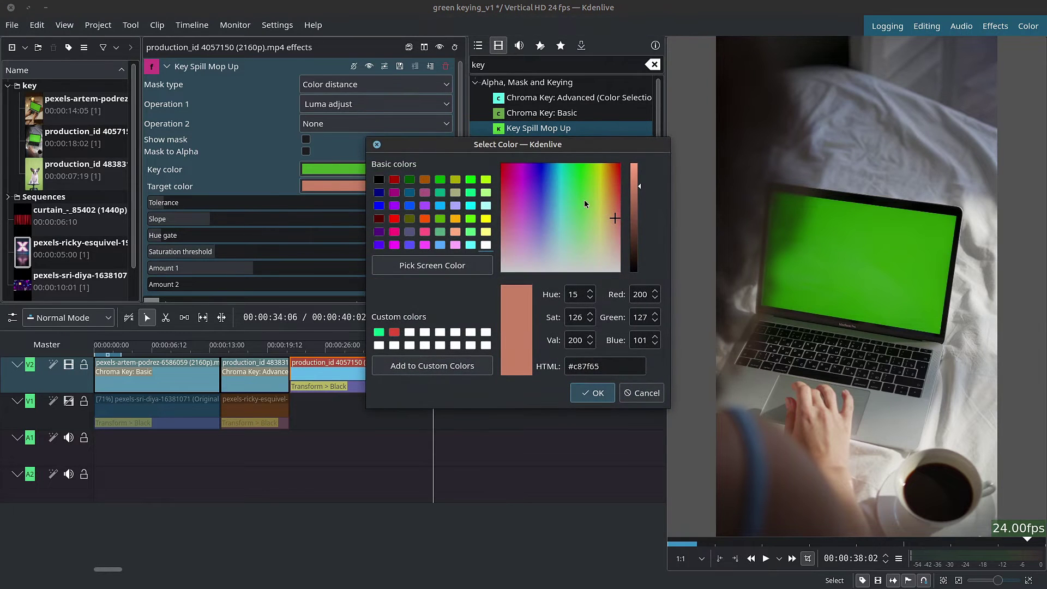
{"action": "left_click_drag", "start_coordinate": [580, 169], "coordinate": [638, 189]}
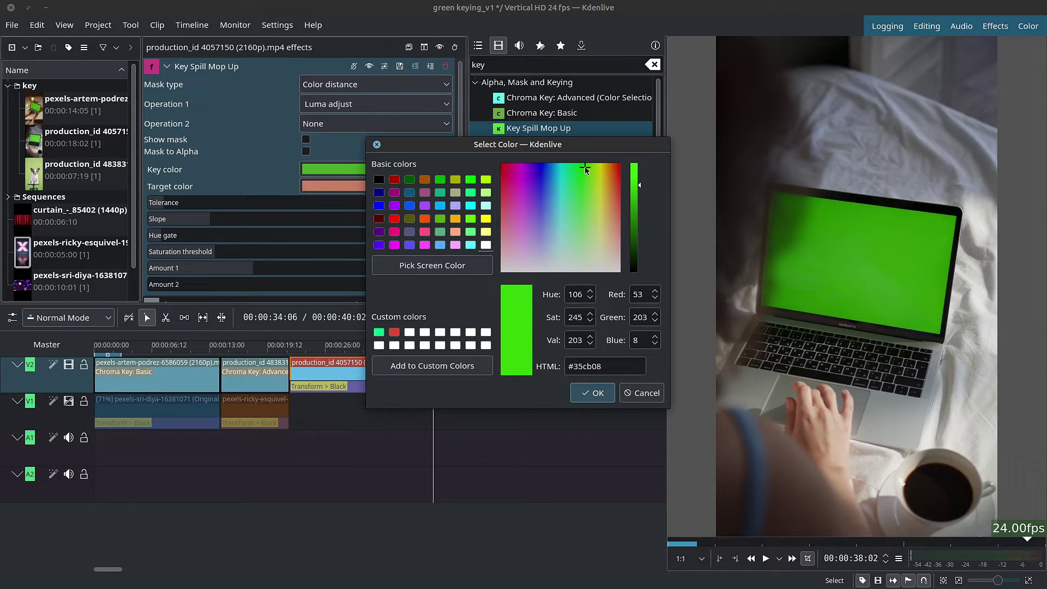
{"action": "left_click", "coordinate": [593, 393]}
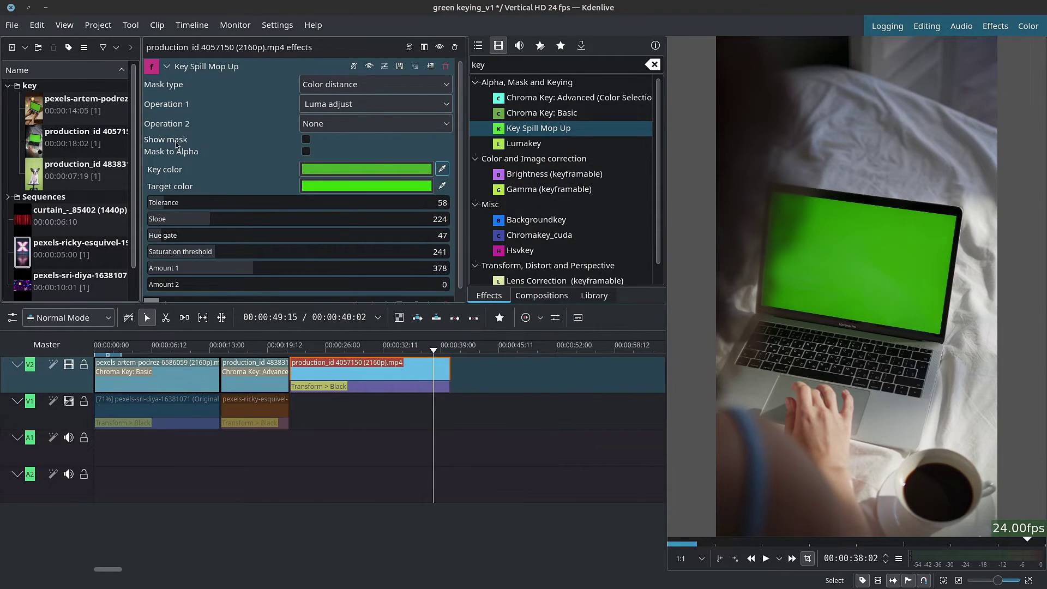
Set Operation 2 to Target with Amount 2 at 257, checking the mask briefly
{"action": "left_click", "coordinate": [319, 124]}
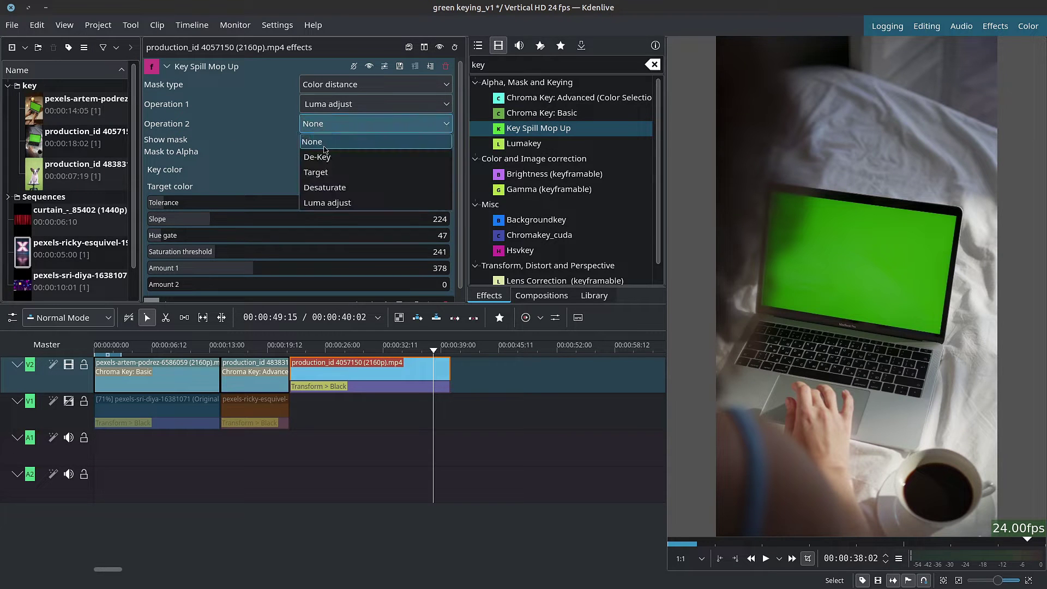
{"action": "left_click", "coordinate": [340, 180]}
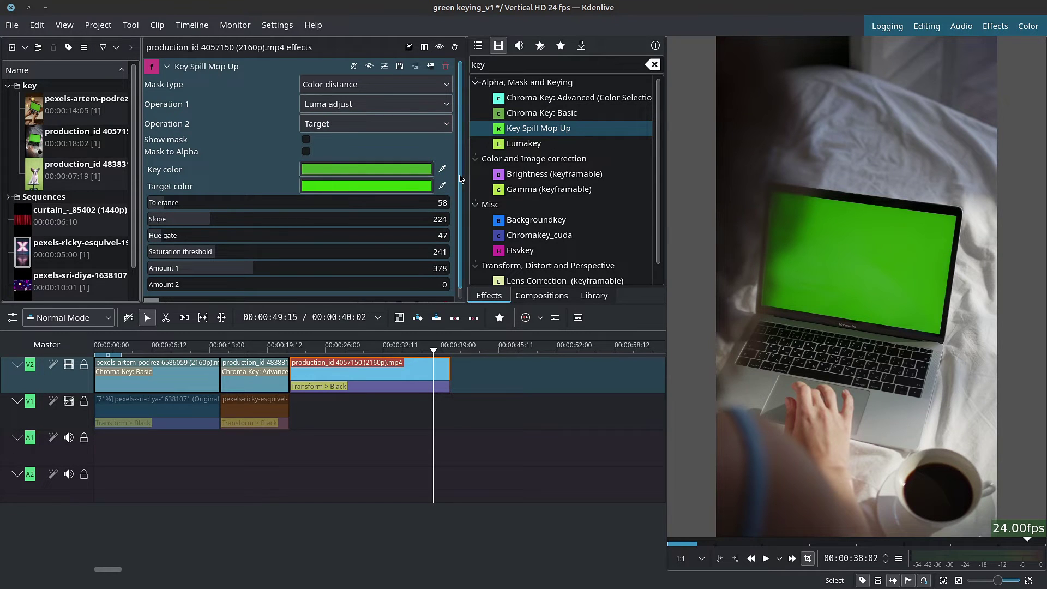
{"action": "scroll", "coordinate": [463, 225], "scroll_direction": "down", "scroll_amount": 1}
{"action": "left_click", "coordinate": [306, 129]}
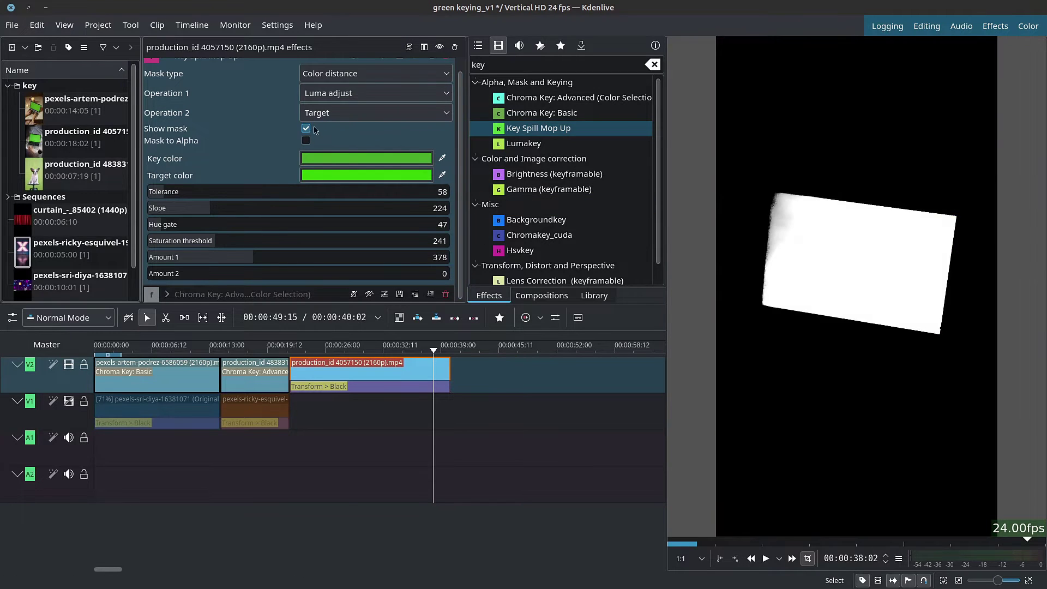
{"action": "left_click", "coordinate": [305, 128]}
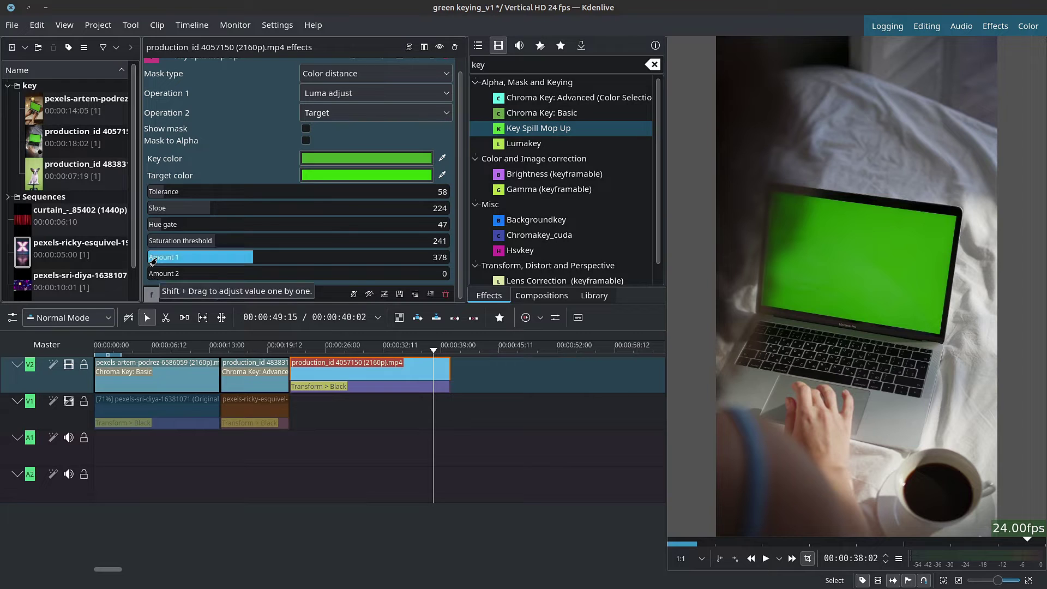
{"action": "left_click_drag", "start_coordinate": [157, 277], "coordinate": [219, 278]}
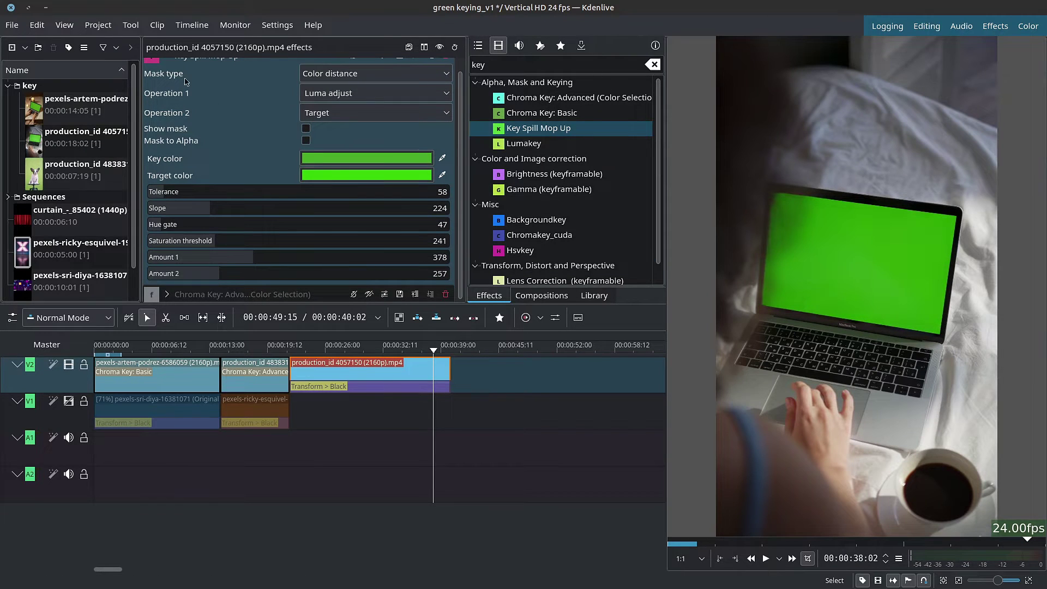
Collapse Key Spill Mop Up, re-enable the advanced chroma key and sample the laptop screen's green as its color to select
{"action": "scroll", "coordinate": [185, 82], "scroll_direction": "up", "scroll_amount": 1}
{"action": "double_click", "coordinate": [188, 68]}
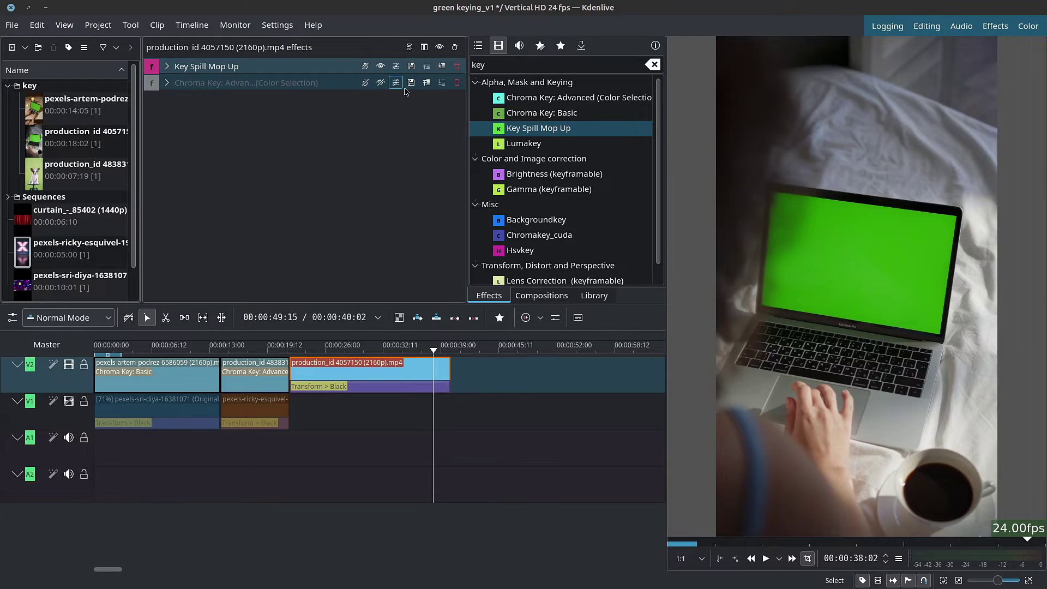
{"action": "left_click", "coordinate": [380, 82]}
{"action": "left_click", "coordinate": [167, 82]}
{"action": "left_click", "coordinate": [452, 193]}
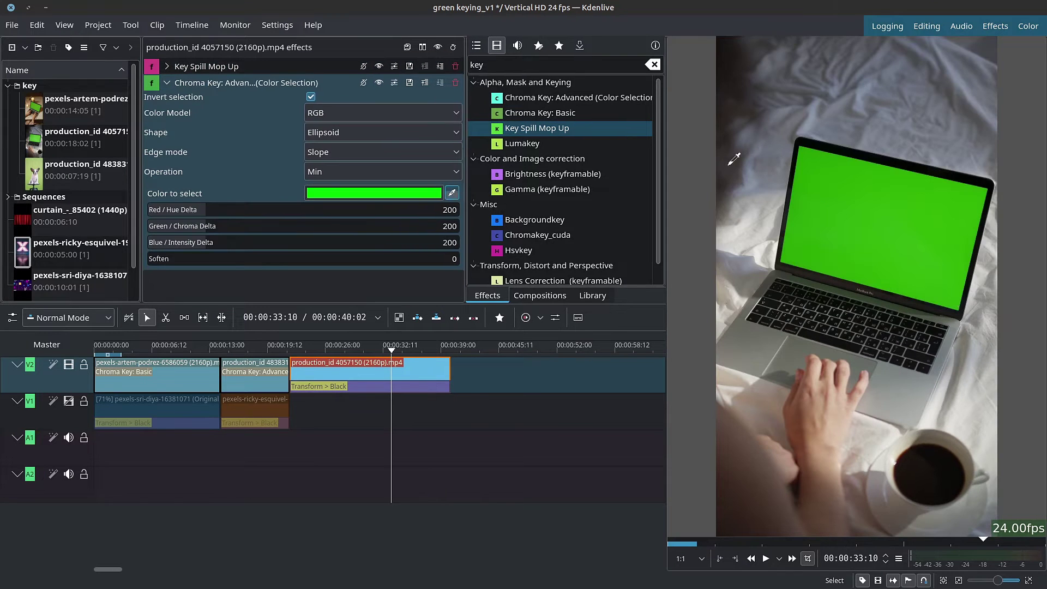
{"action": "left_click", "coordinate": [920, 275]}
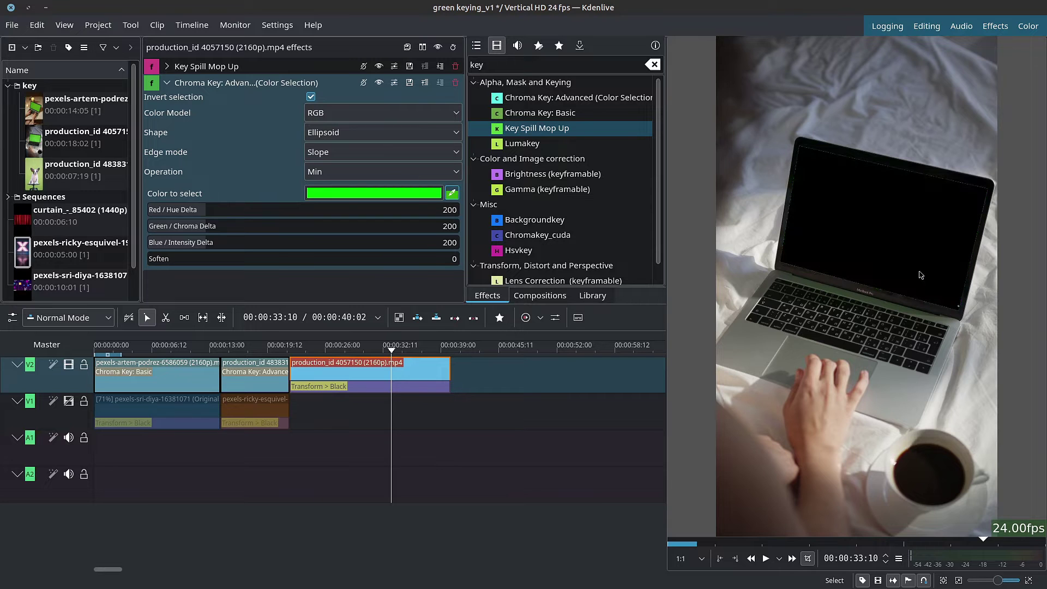
Sample the laptop screen's darker green for the advanced chroma key and set Red / Hue Delta to 215, Green / Chroma Delta to 373 and Soften to 75
{"action": "left_click", "coordinate": [426, 349]}
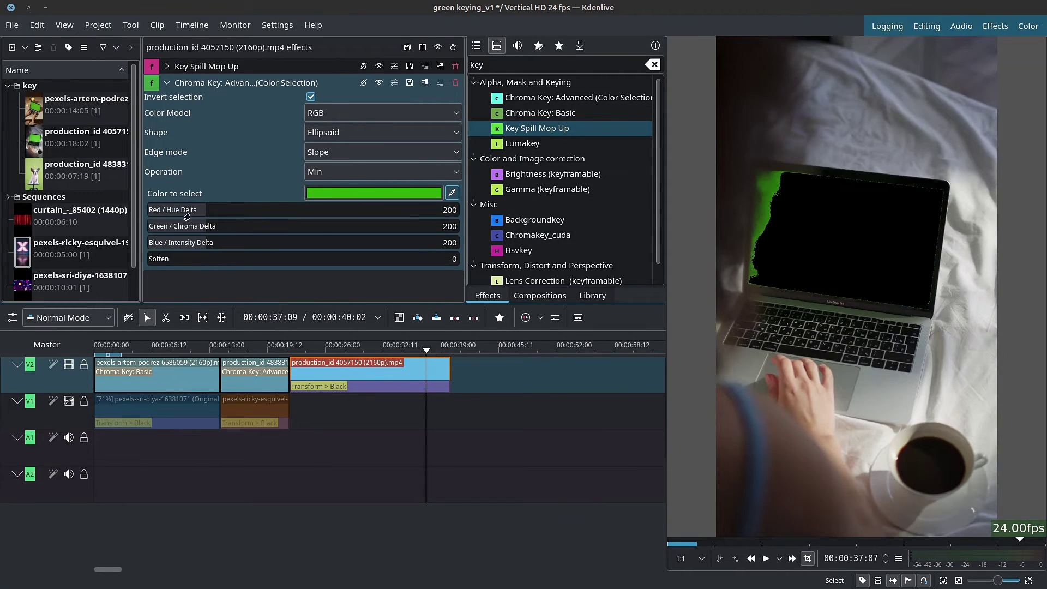
{"action": "left_click_drag", "start_coordinate": [203, 235], "coordinate": [251, 238]}
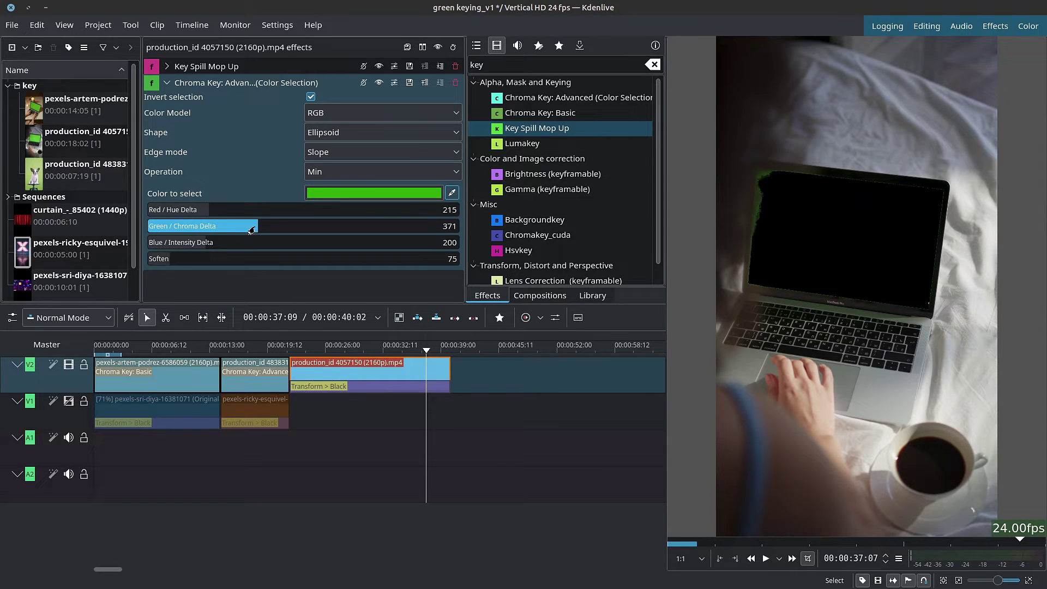
{"action": "left_click", "coordinate": [169, 82]}
{"action": "left_click", "coordinate": [433, 349]}
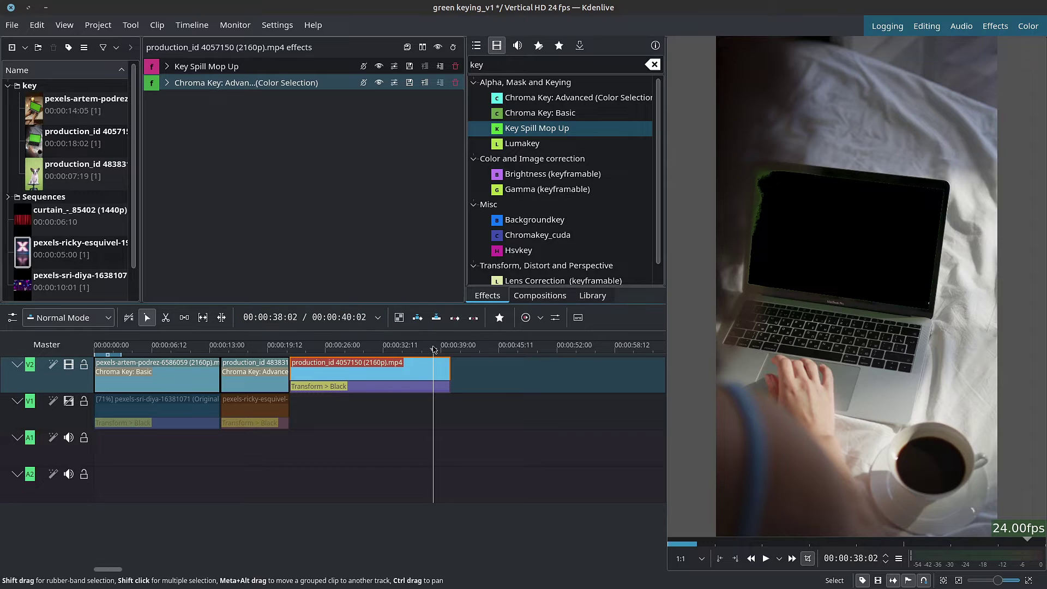
{"action": "left_click", "coordinate": [327, 351]}
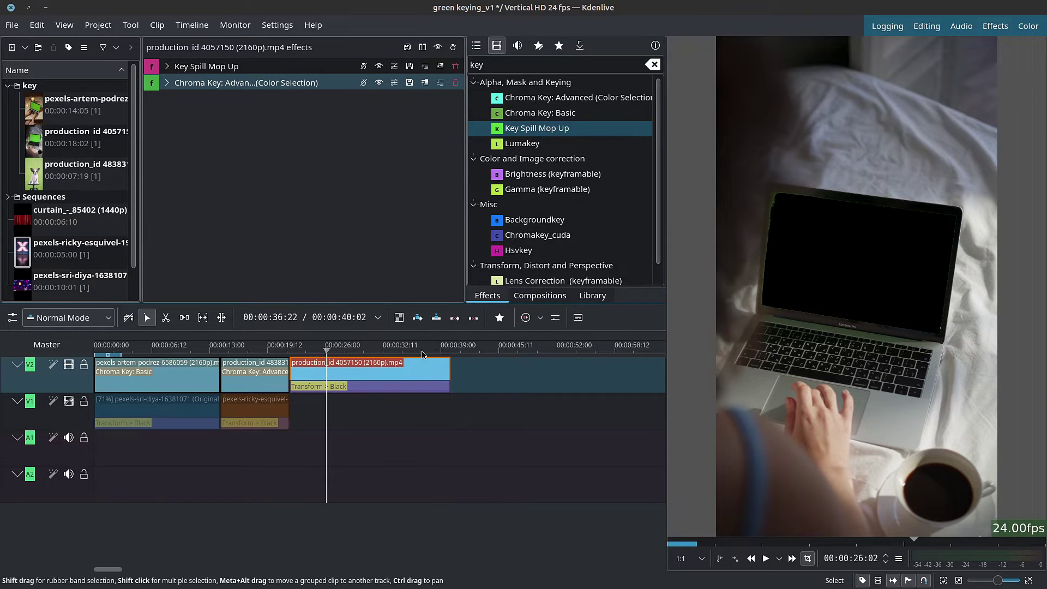
{"action": "left_click", "coordinate": [422, 352]}
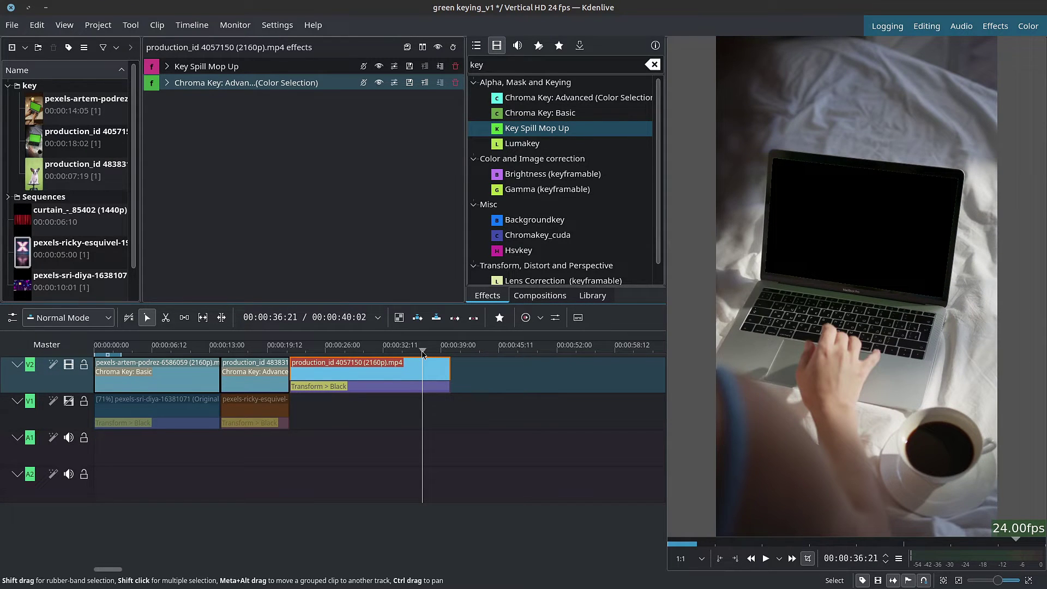
Add the Alpha operations effect to the laptop clip without keyframes and set its operation to Shrink soft
{"action": "double_click", "coordinate": [516, 64]}
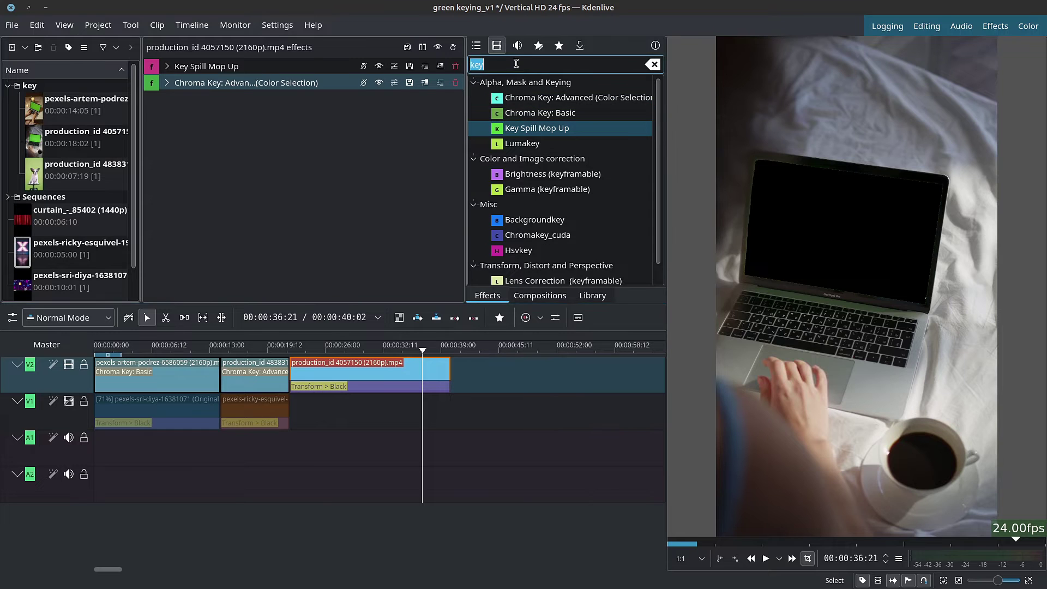
{"action": "type", "text": "alp"}
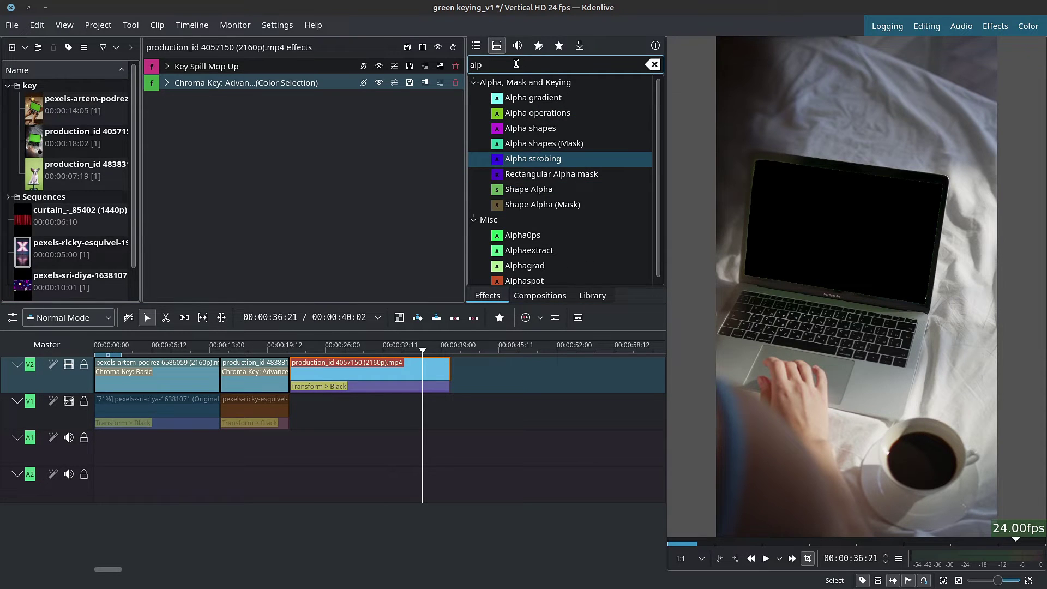
{"action": "left_click_drag", "start_coordinate": [523, 113], "coordinate": [329, 173]}
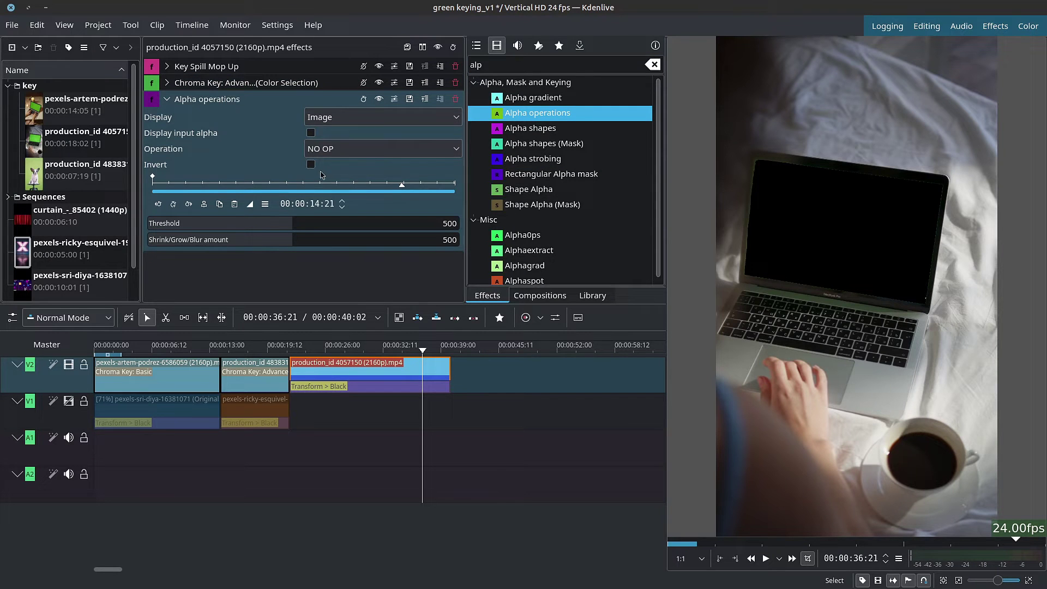
{"action": "left_click", "coordinate": [363, 99]}
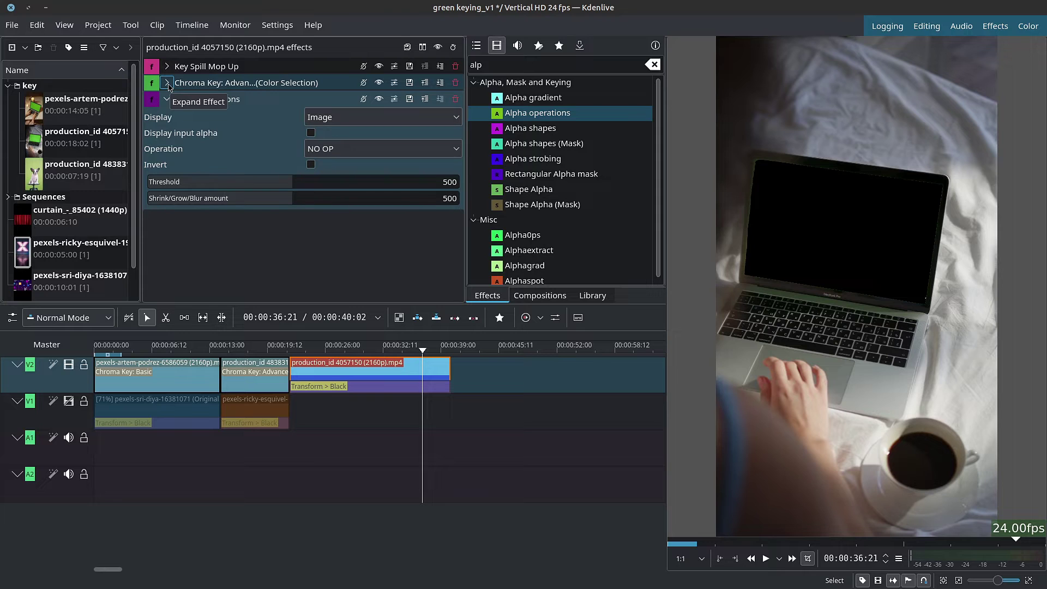
{"action": "left_click", "coordinate": [360, 148]}
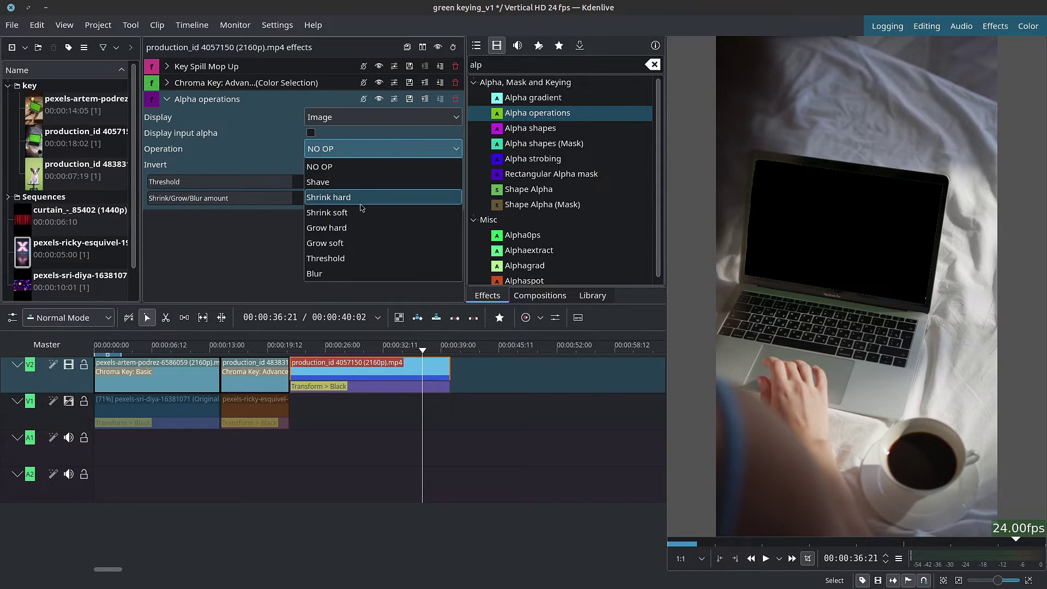
{"action": "left_click", "coordinate": [360, 213]}
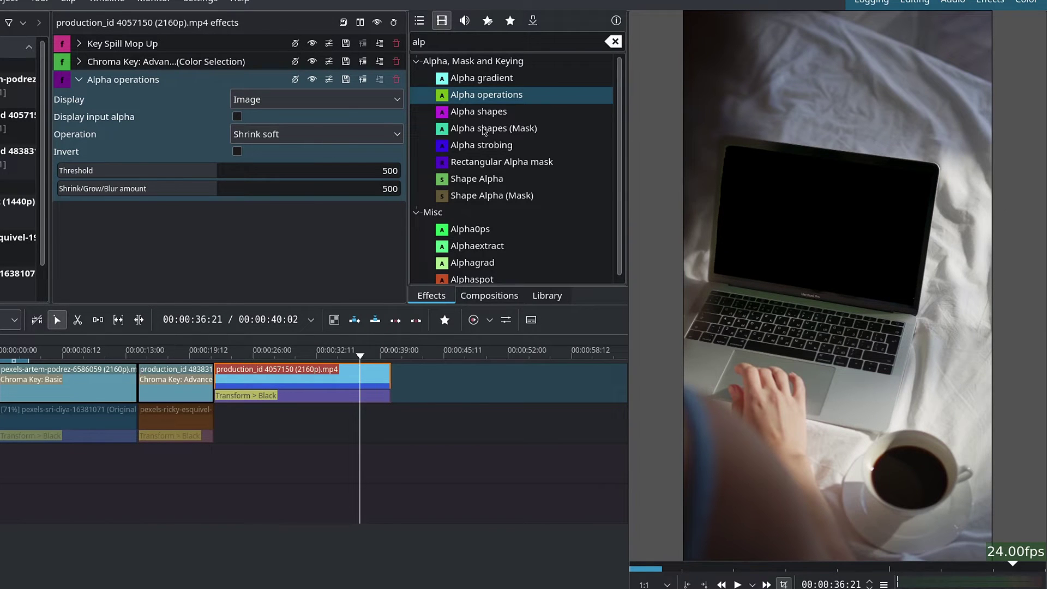
Turn off Invert selection in the advanced chroma key and enable Invert in Alpha operations instead
{"action": "left_click", "coordinate": [79, 61]}
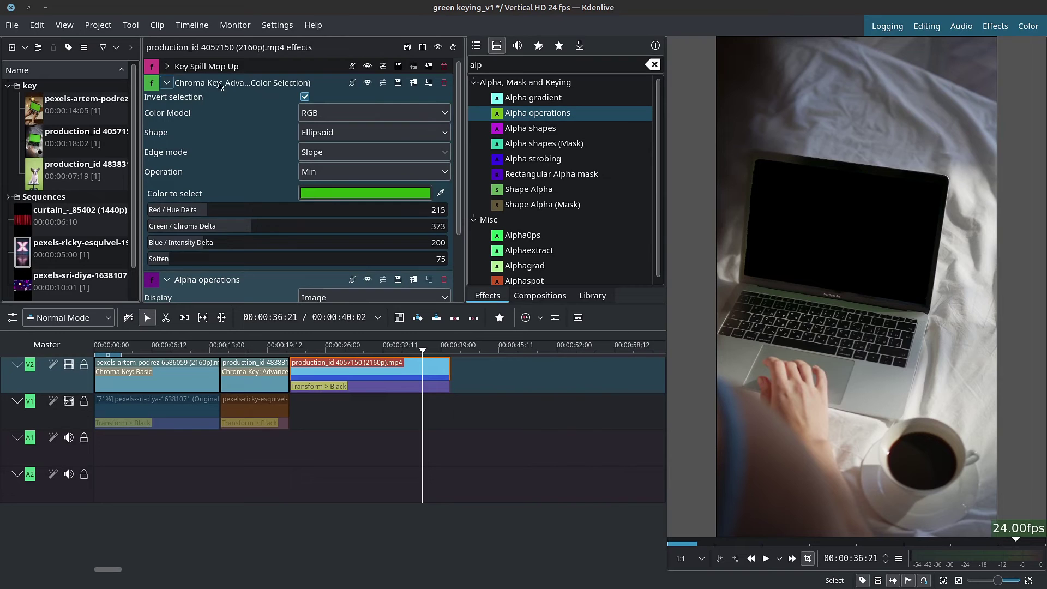
{"action": "left_click", "coordinate": [305, 96]}
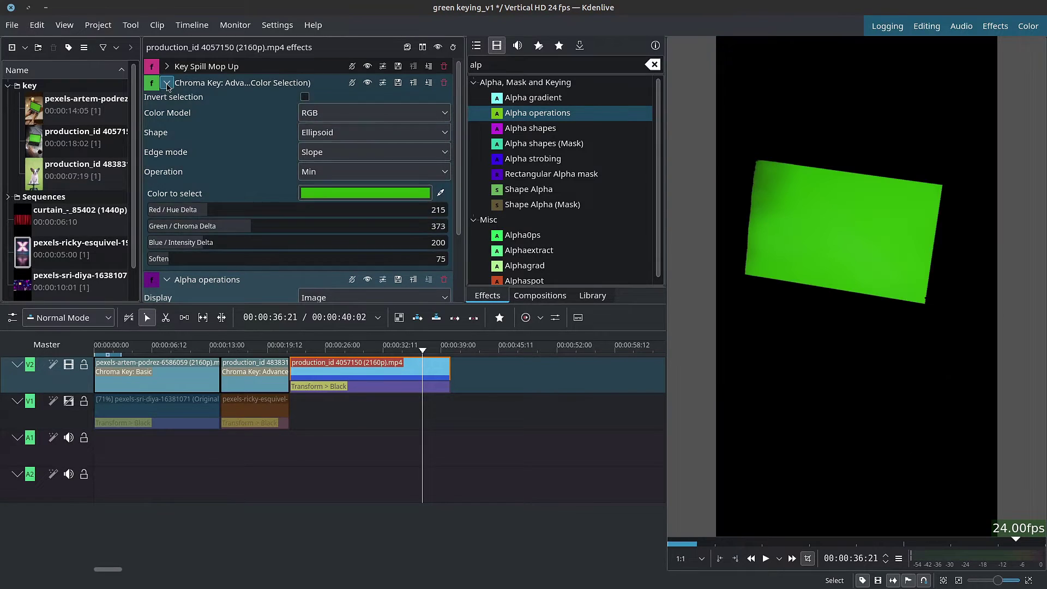
{"action": "left_click", "coordinate": [167, 83]}
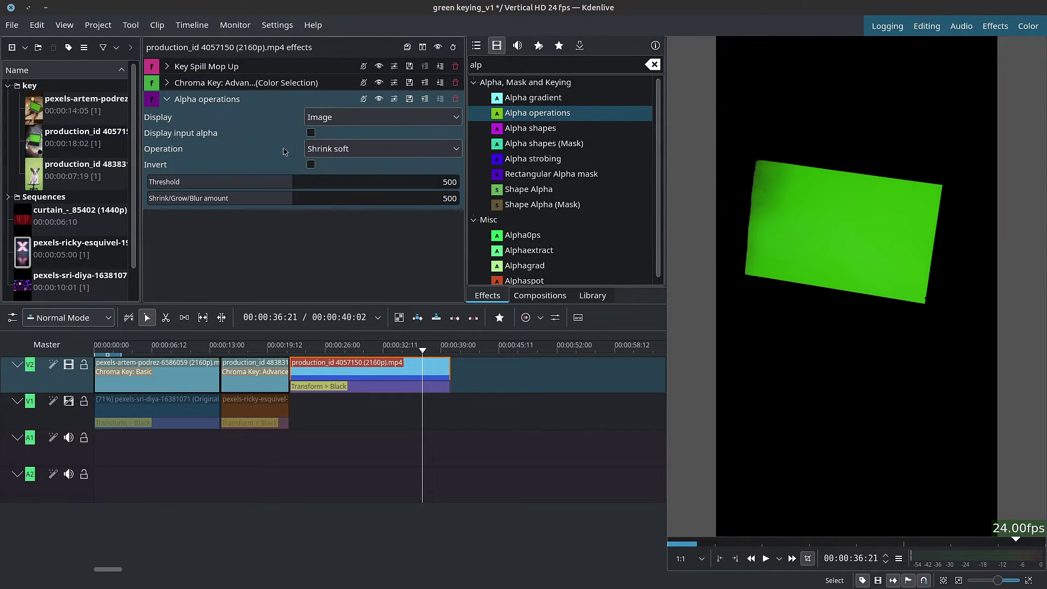
{"action": "left_click", "coordinate": [312, 164]}
Set the Alpha operations operation to Grow soft with a Shrink/Grow/Blur amount of 814, and collapse the effect
{"action": "left_click", "coordinate": [383, 152]}
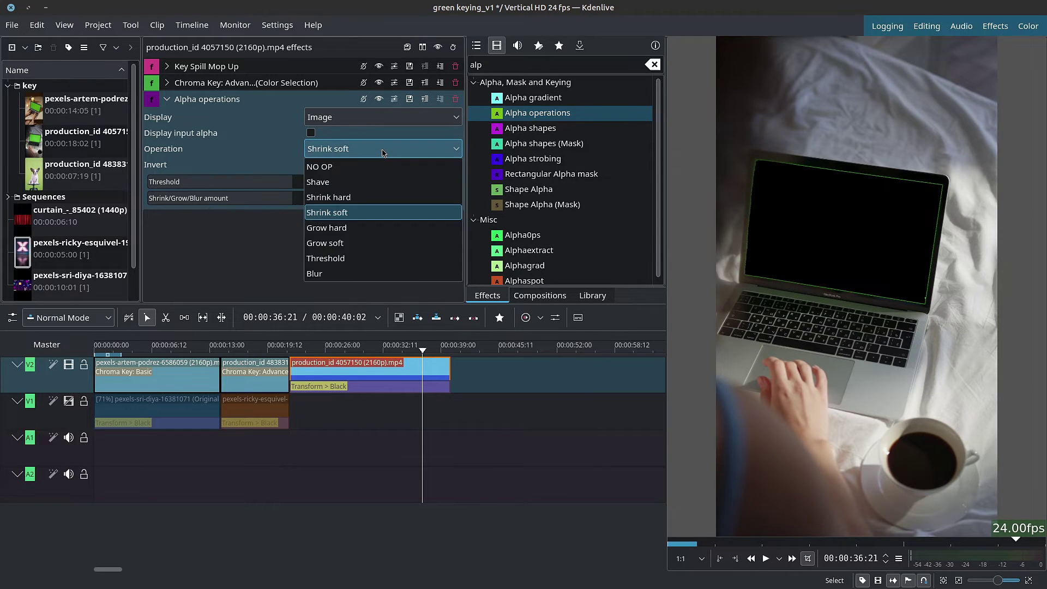
{"action": "left_click", "coordinate": [359, 242]}
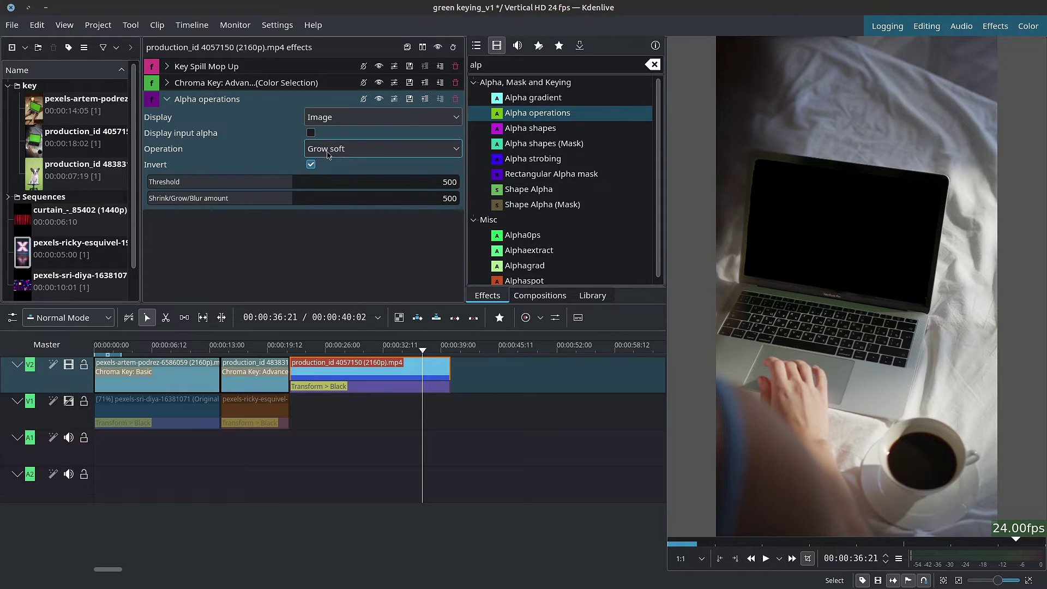
{"action": "left_click_drag", "start_coordinate": [289, 200], "coordinate": [383, 205]}
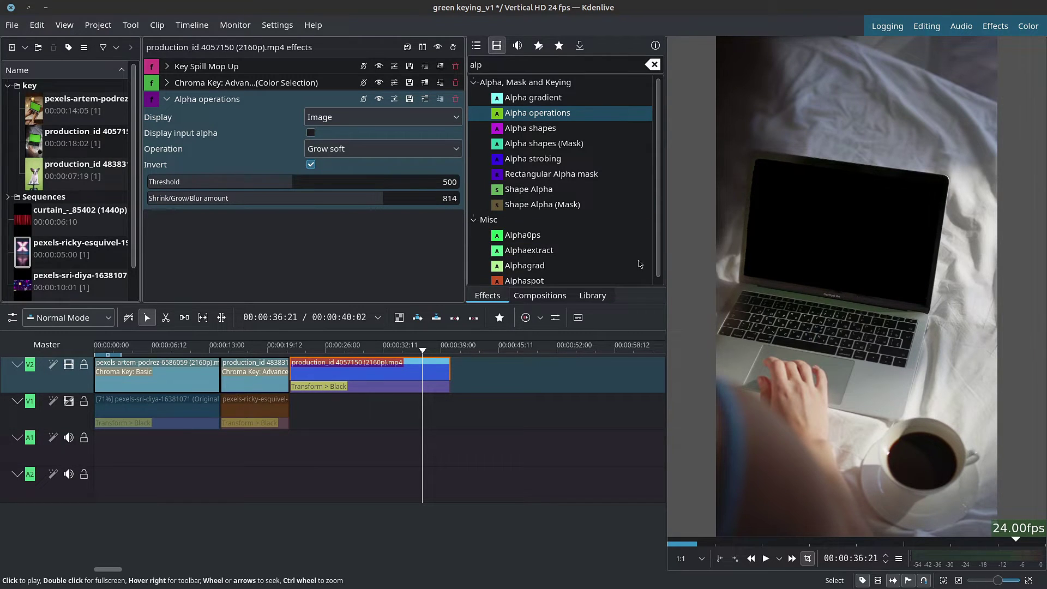
{"action": "left_click", "coordinate": [168, 99]}
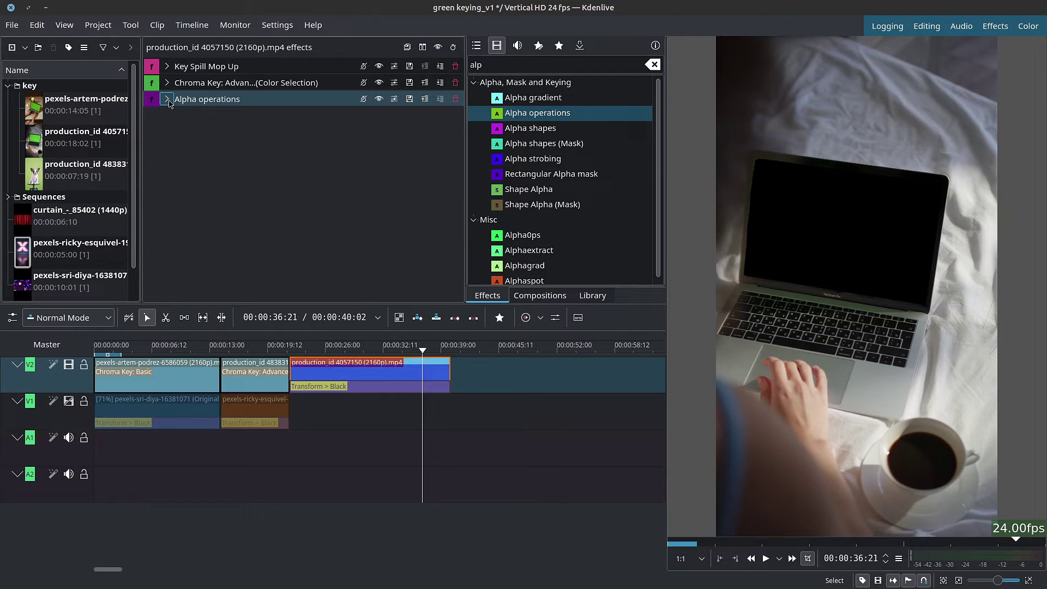
Add a second Key Spill Mop Up effect after Alpha operations and turn off its keyframes
{"action": "double_click", "coordinate": [525, 67]}
{"action": "type", "text": "key"}
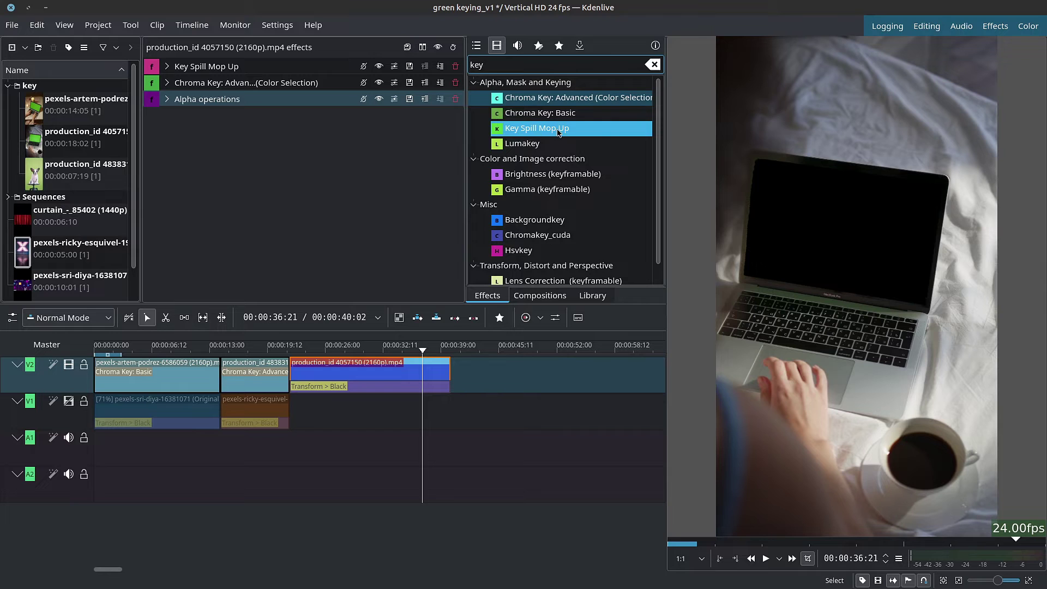
{"action": "left_click_drag", "start_coordinate": [558, 133], "coordinate": [316, 171]}
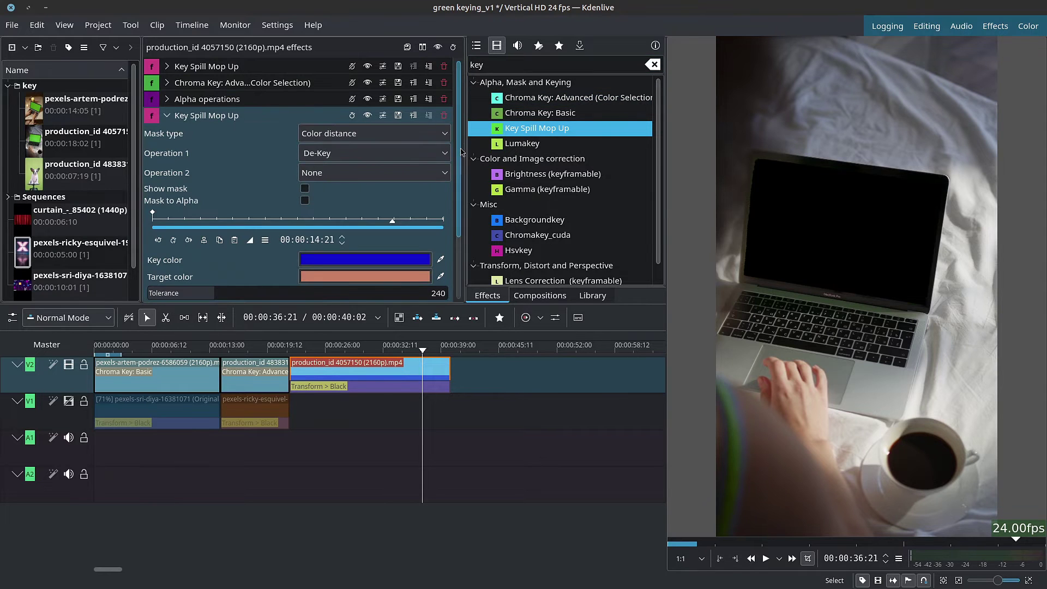
{"action": "left_click", "coordinate": [352, 115]}
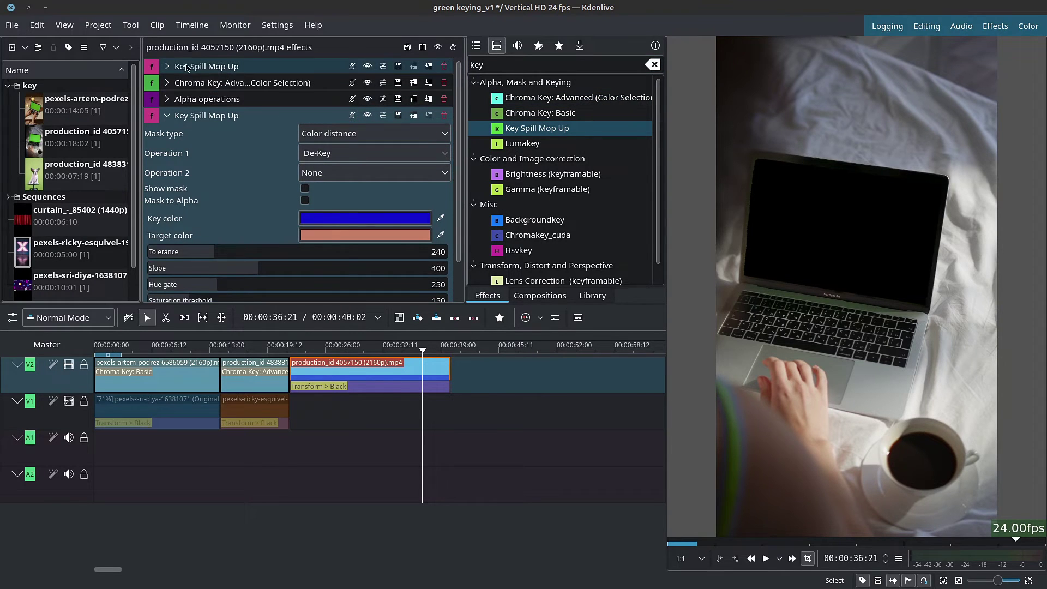
Sample the first Key Spill Mop Up's key color as the key color of the second one
{"action": "left_click", "coordinate": [167, 67]}
{"action": "scroll", "coordinate": [459, 178], "scroll_direction": "down", "scroll_amount": 2}
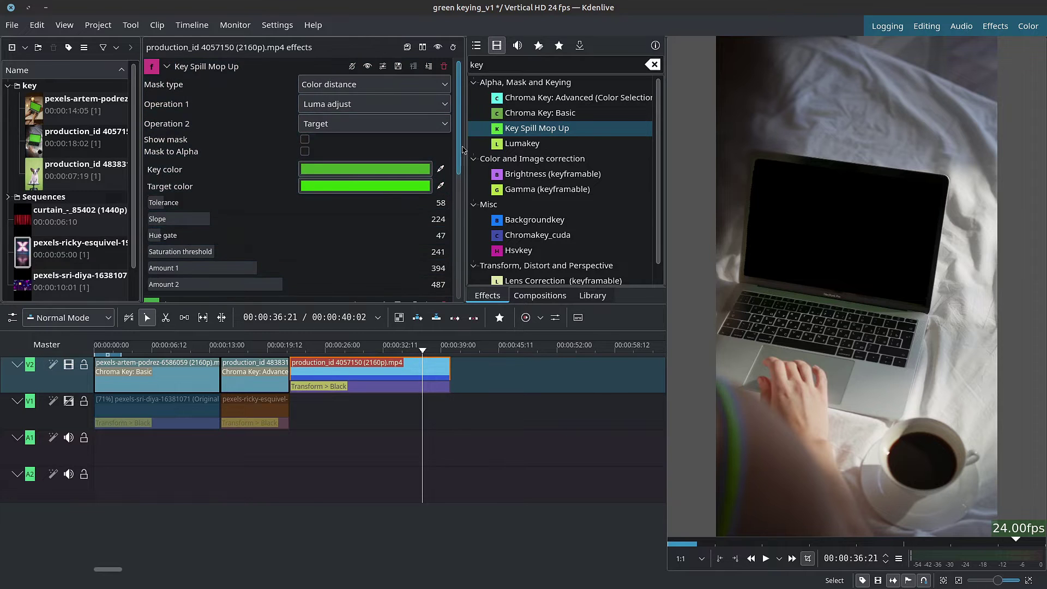
{"action": "scroll", "coordinate": [460, 177], "scroll_direction": "down", "scroll_amount": 5}
{"action": "left_click", "coordinate": [441, 219]}
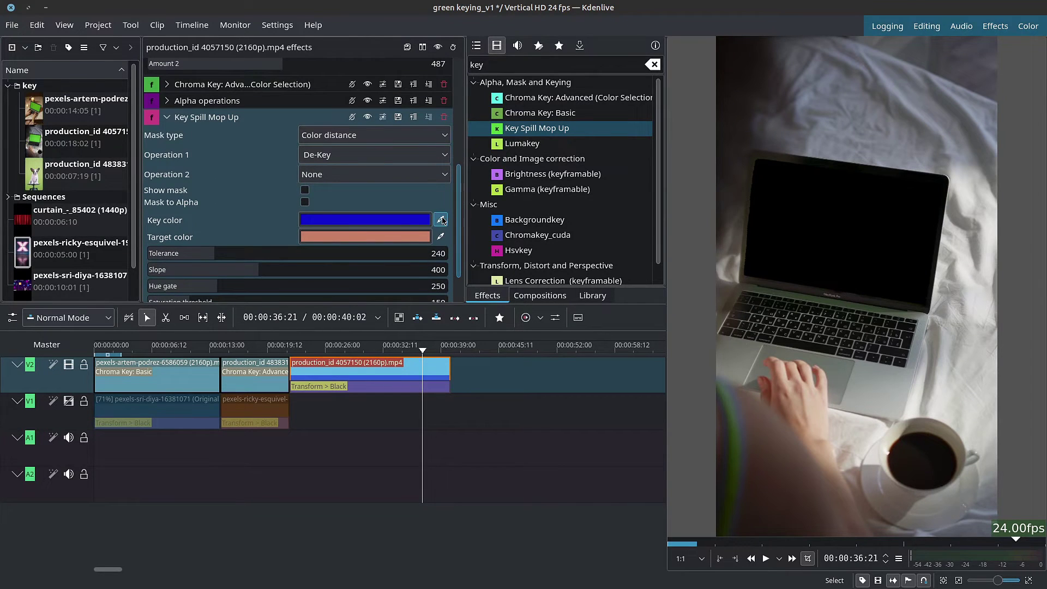
{"action": "scroll", "coordinate": [432, 137], "scroll_direction": "up", "scroll_amount": 4}
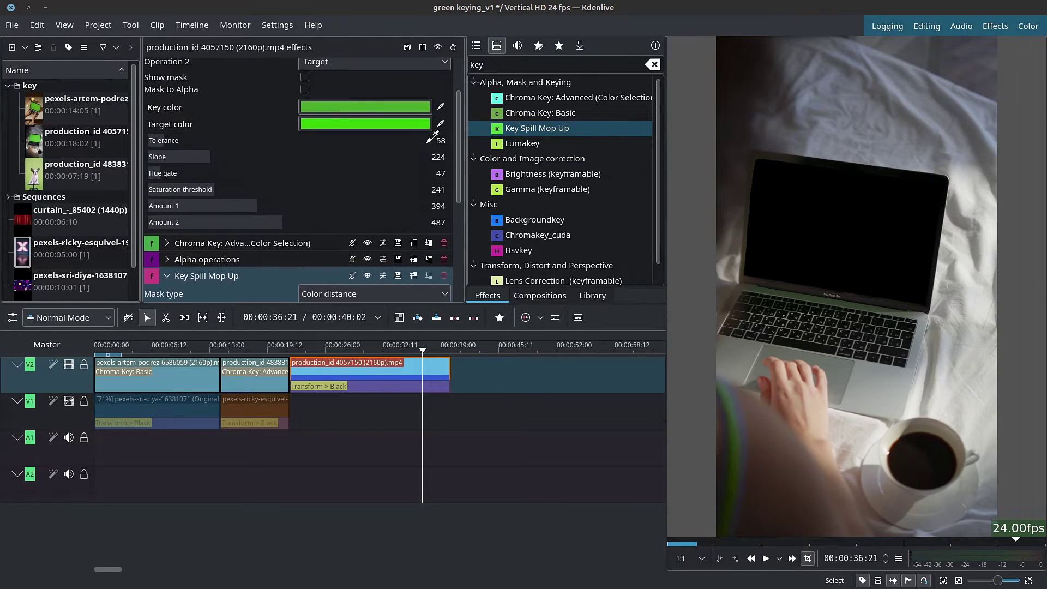
{"action": "left_click", "coordinate": [392, 124]}
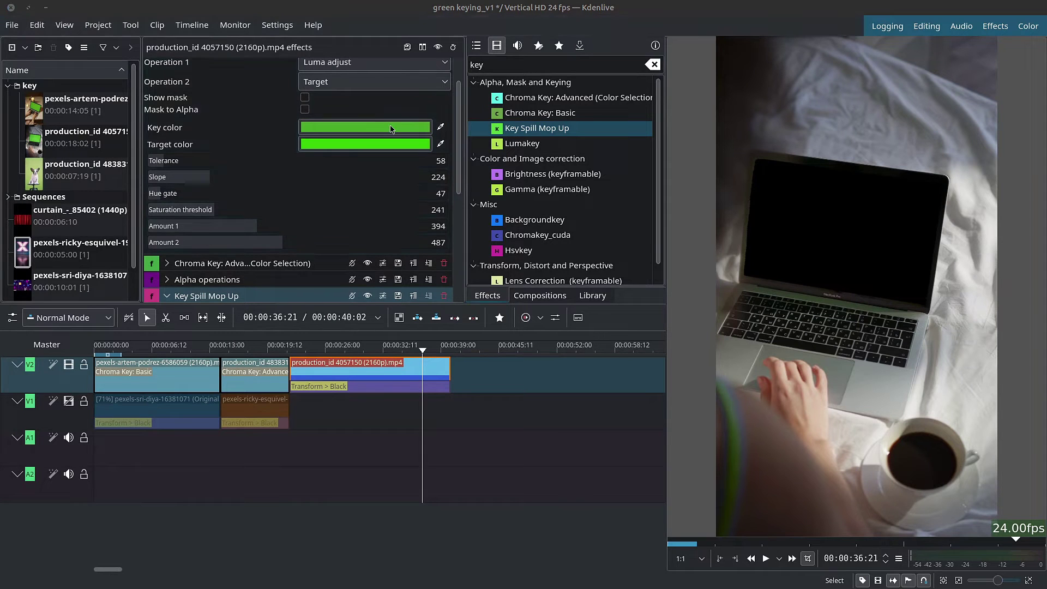
{"action": "scroll", "coordinate": [317, 151], "scroll_direction": "down", "scroll_amount": 5}
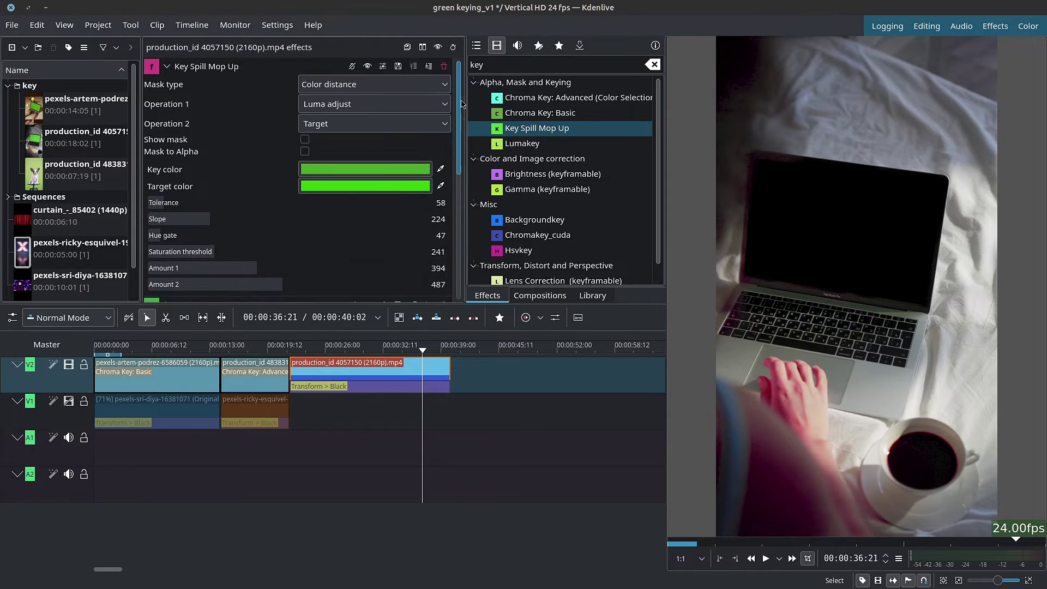
With the mask shown temporarily, set the second Key Spill Mop Up's Tolerance to 176, Slope to 286, Hue gate to 96 and Saturation threshold to 253
{"action": "left_click", "coordinate": [305, 145]}
{"action": "left_click_drag", "start_coordinate": [216, 241], "coordinate": [172, 246]}
{"action": "left_click_drag", "start_coordinate": [252, 225], "coordinate": [192, 213]}
{"action": "mouse_move", "coordinate": [188, 257]}
{"action": "left_mouse_down"}
{"action": "mouse_move", "coordinate": [216, 263]}
{"action": "mouse_move", "coordinate": [174, 246]}
{"action": "left_mouse_up"}
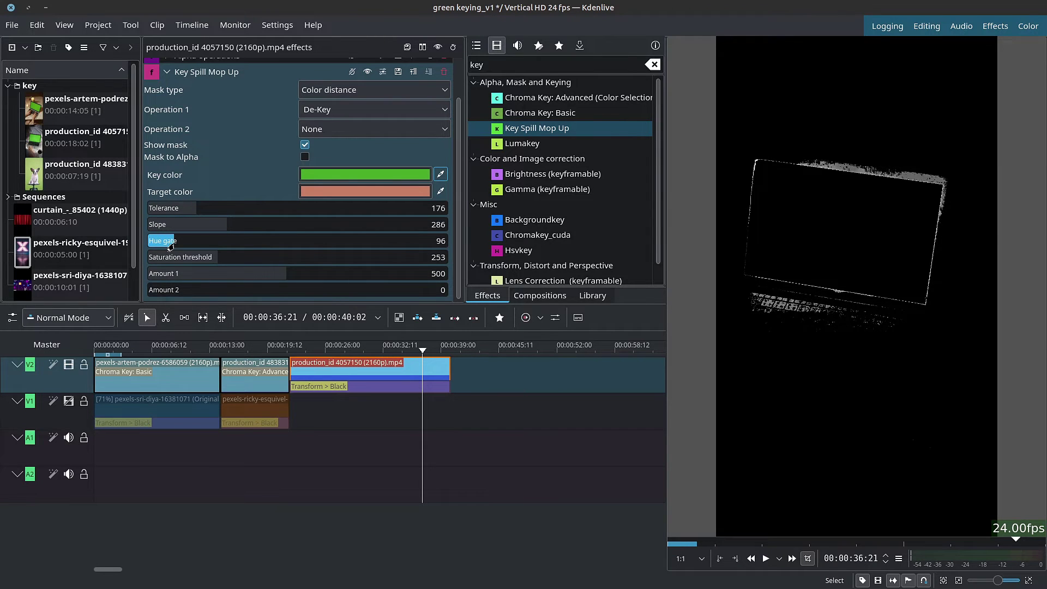
{"action": "left_click", "coordinate": [305, 145]}
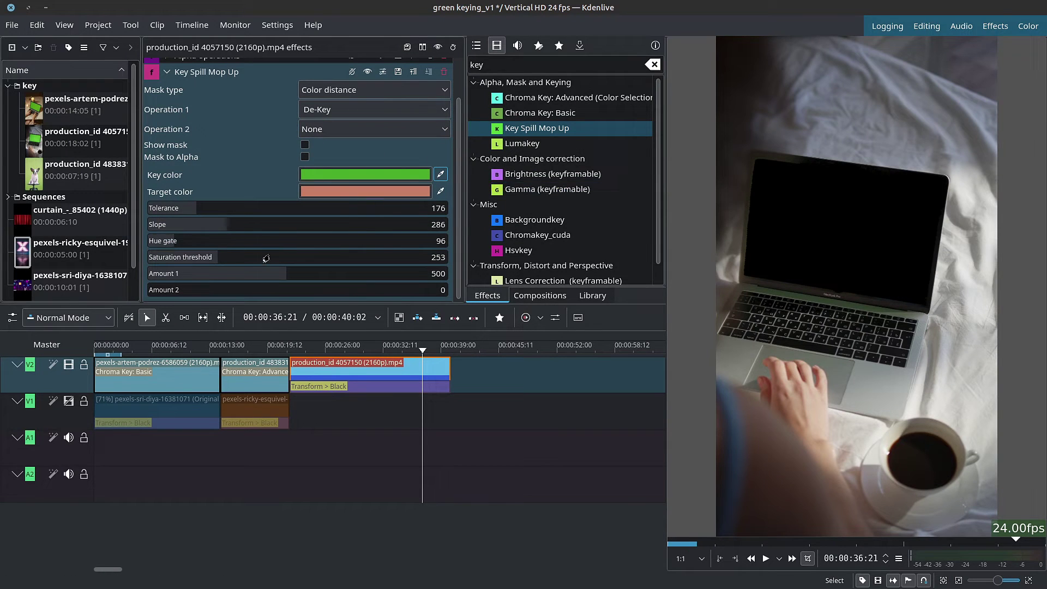
Set Amount 1 to 314 and Operation 2 to Desaturate with Amount 2 at 255, and check the clip at an earlier frame
{"action": "left_click_drag", "start_coordinate": [266, 276], "coordinate": [230, 279]}
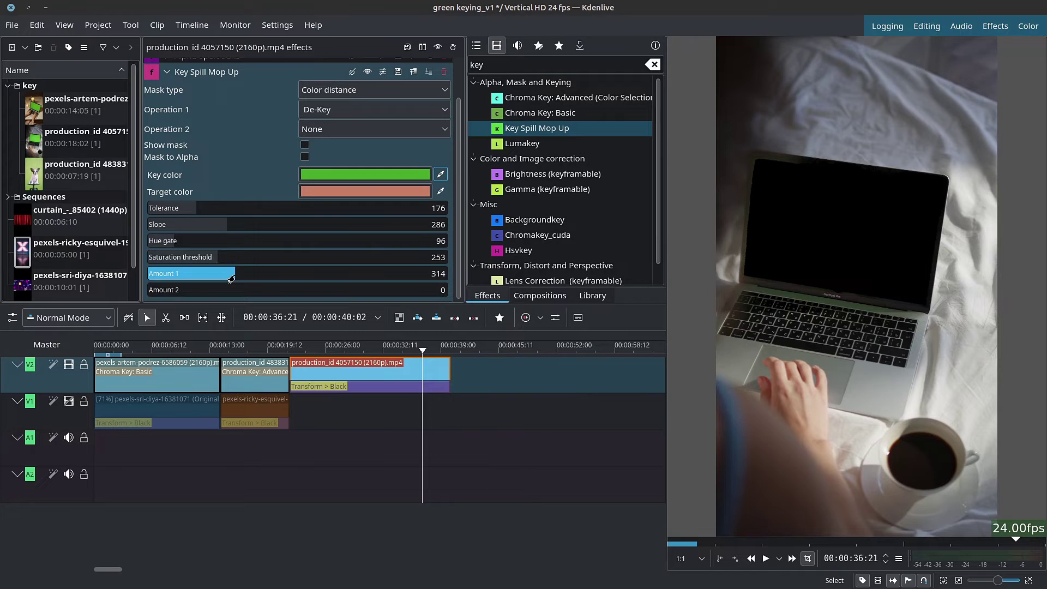
{"action": "left_click", "coordinate": [320, 131]}
{"action": "left_click", "coordinate": [323, 205]}
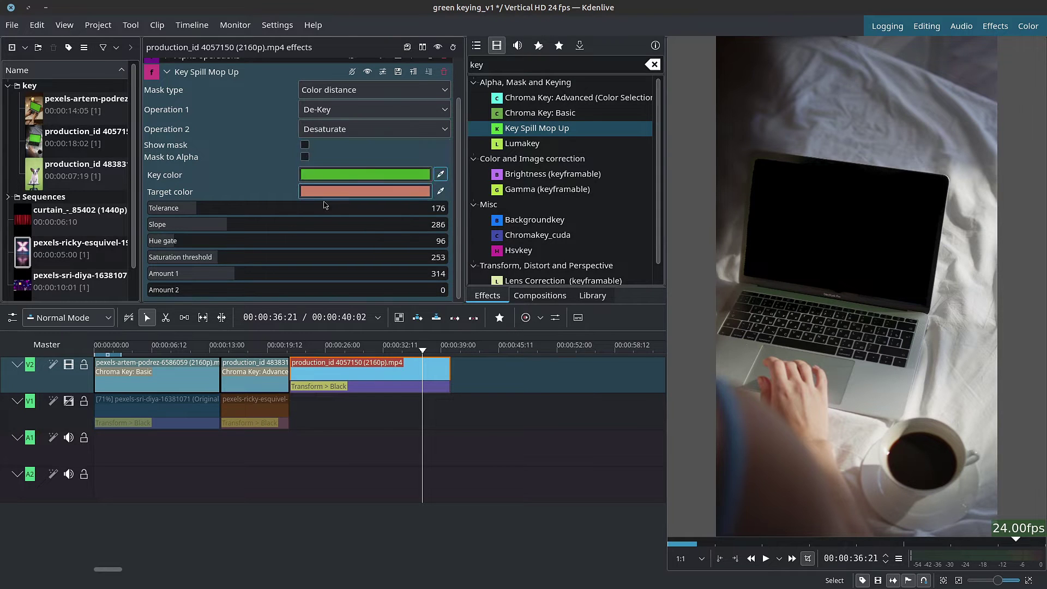
{"action": "mouse_move", "coordinate": [212, 290]}
{"action": "left_mouse_down"}
{"action": "mouse_move", "coordinate": [261, 293]}
{"action": "mouse_move", "coordinate": [218, 292]}
{"action": "left_mouse_up"}
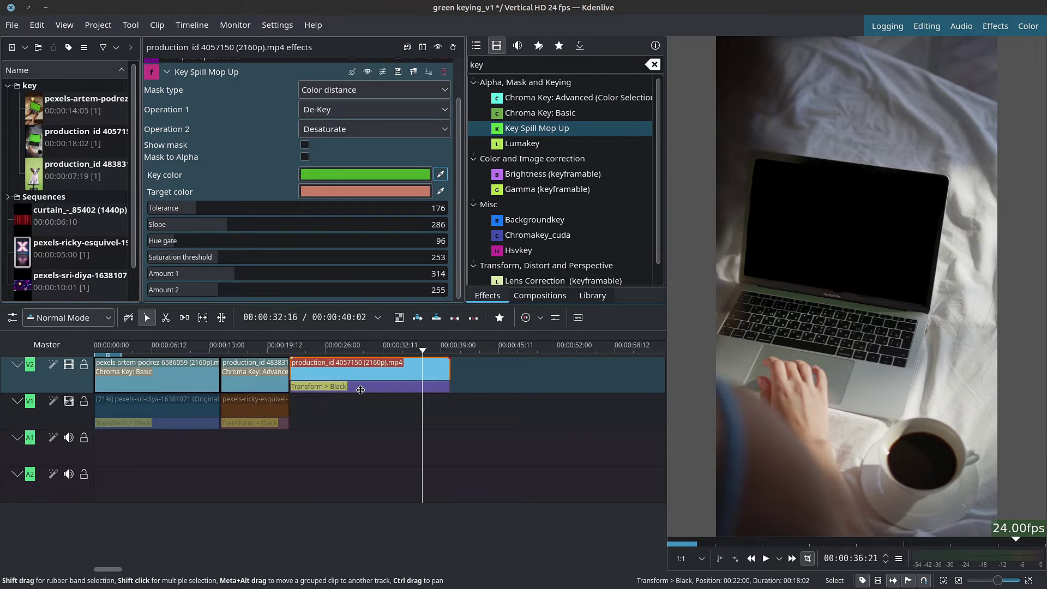
{"action": "left_click", "coordinate": [342, 352]}
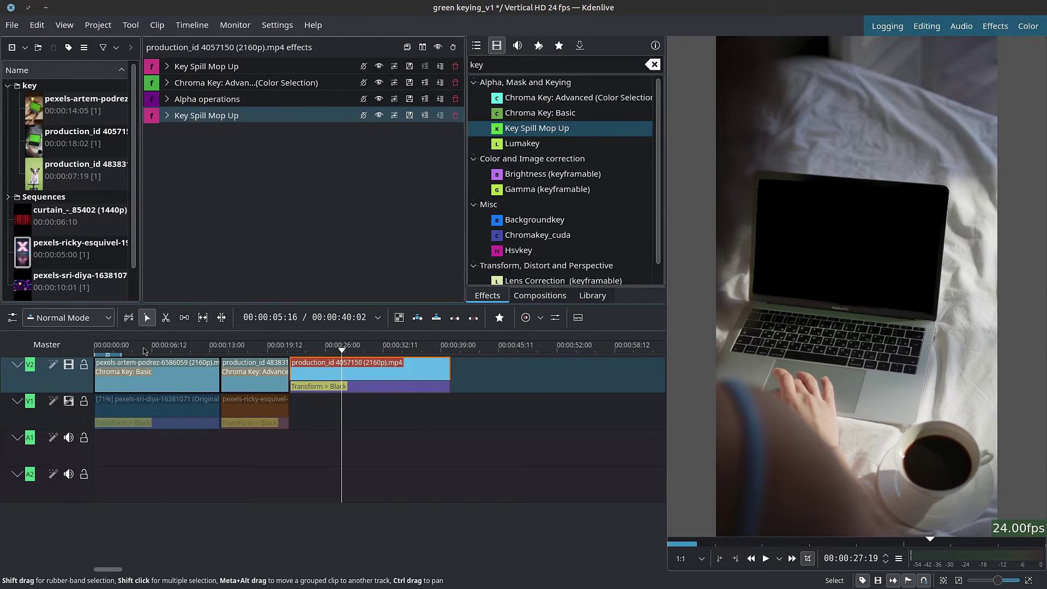
Add an Alpha operations effect to the first laptop clip, turn off its keyframes and set its Operation to Shrink soft
{"action": "left_click", "coordinate": [143, 351]}
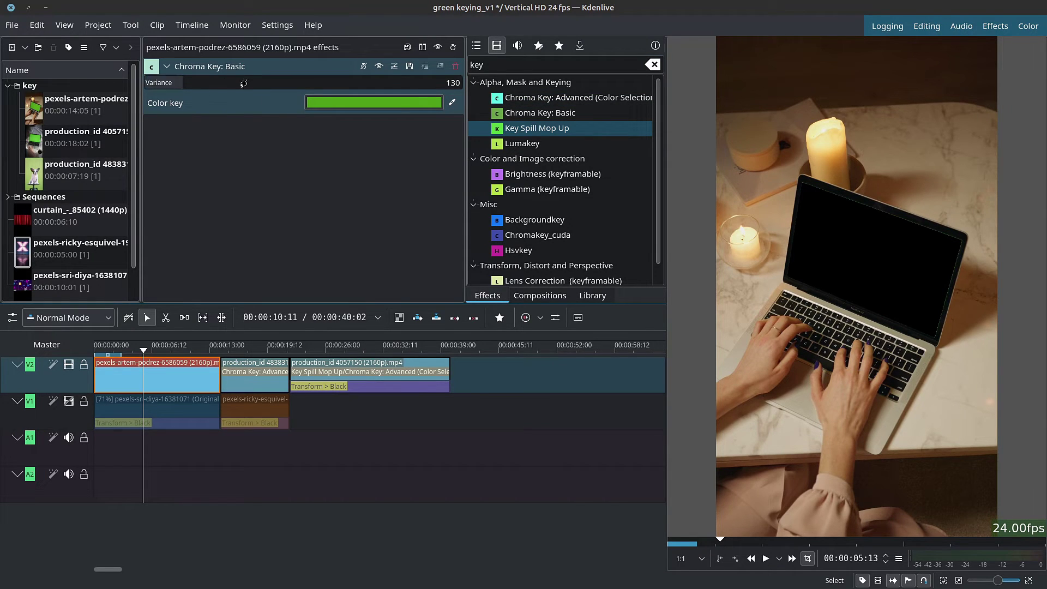
{"action": "double_click", "coordinate": [551, 71]}
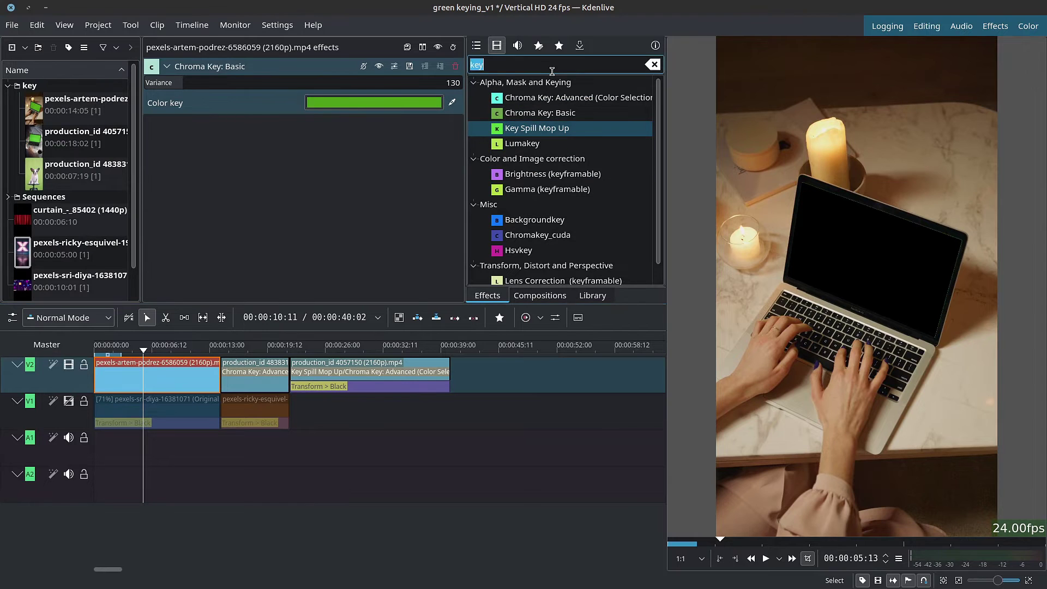
{"action": "type", "text": "alp"}
{"action": "double_click", "coordinate": [559, 112]}
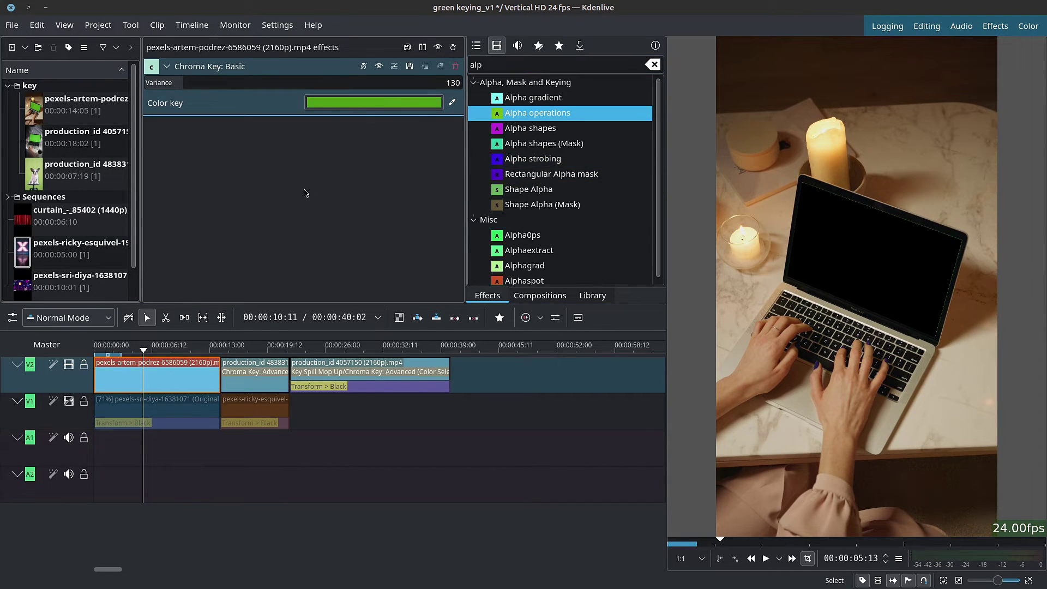
{"action": "left_click", "coordinate": [362, 173]}
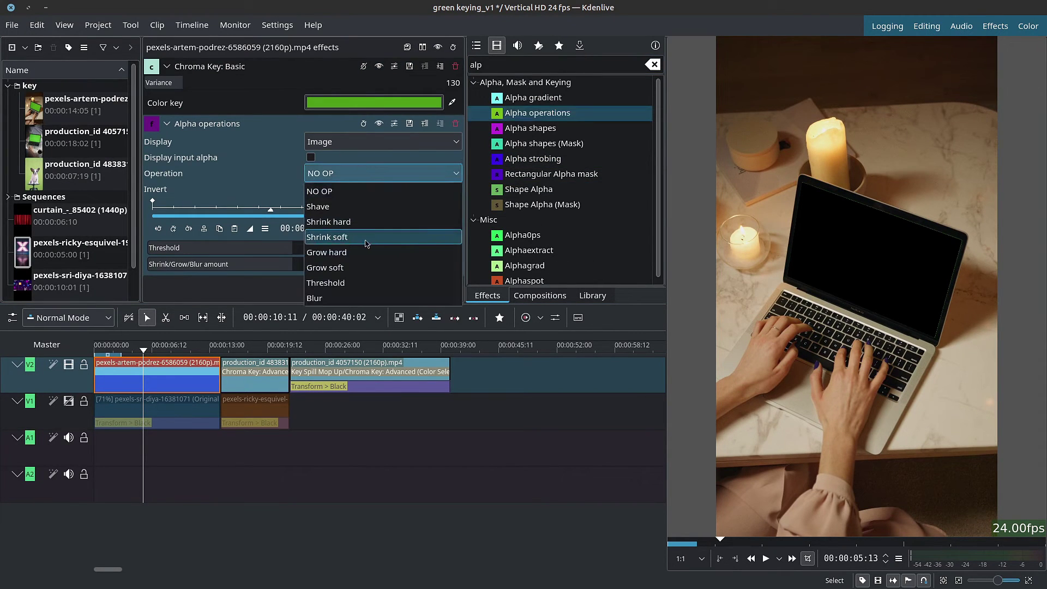
{"action": "left_click", "coordinate": [365, 240]}
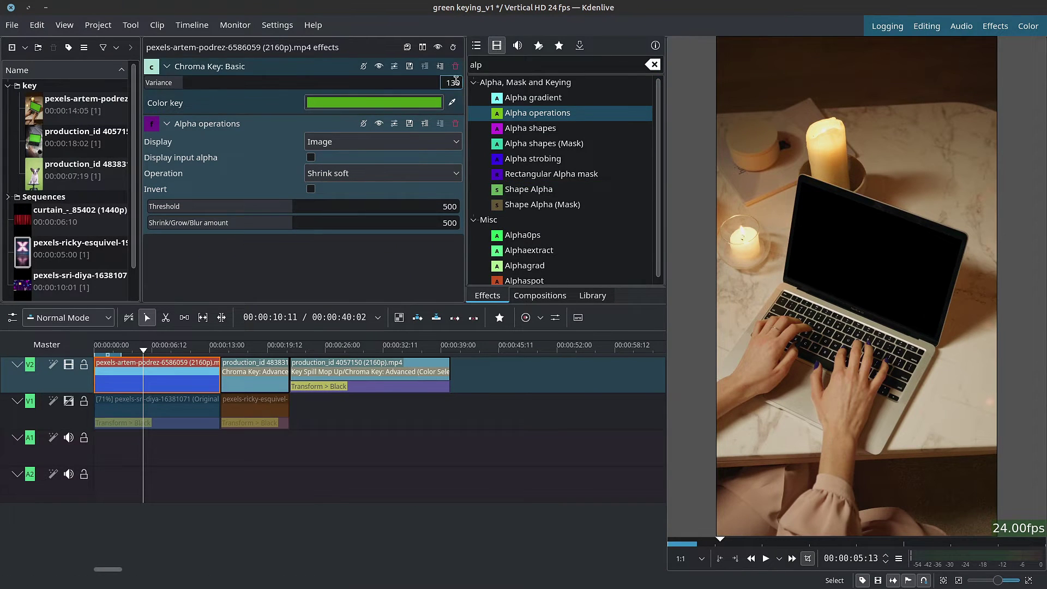
Replace Chroma Key: Basic with Chroma Key: Advanced ahead of Alpha operations, sampling the laptop's green screen as the color to select
{"action": "scroll", "coordinate": [402, 84], "scroll_direction": "down", "scroll_amount": 1}
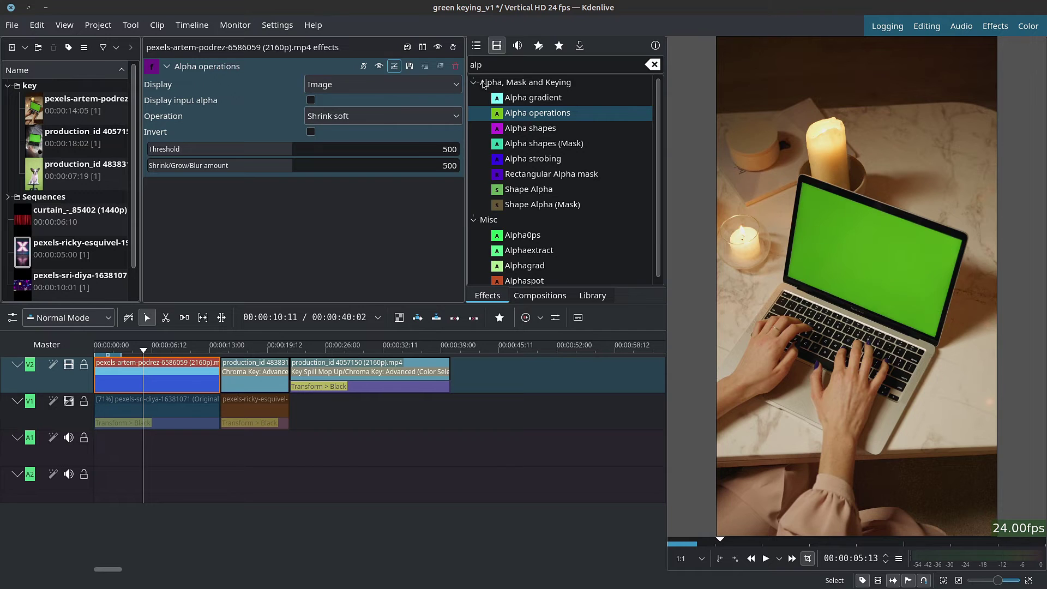
{"action": "type", "text": "key"}
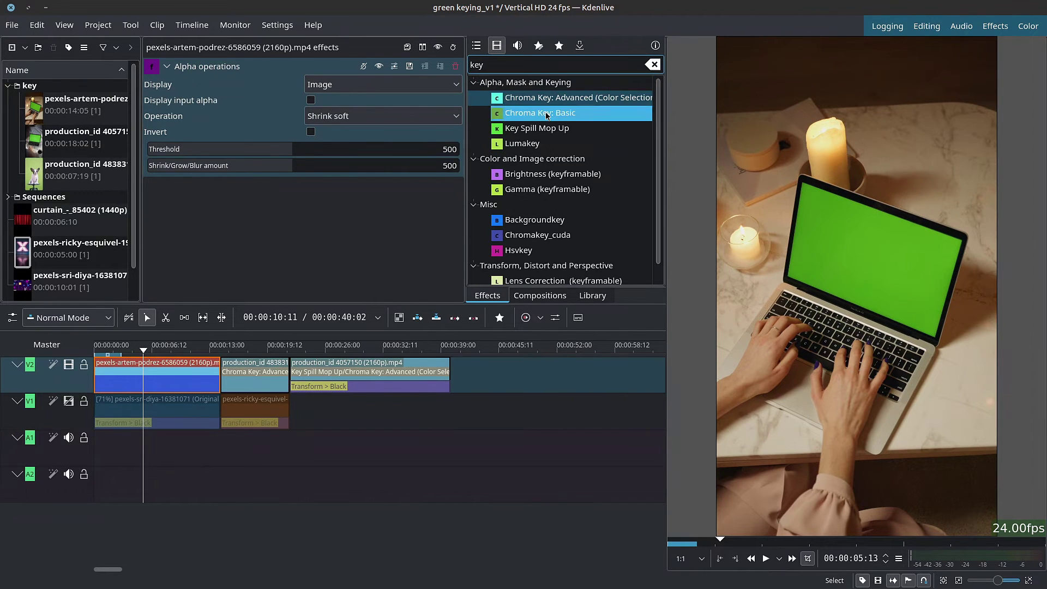
{"action": "left_click_drag", "start_coordinate": [561, 98], "coordinate": [408, 66]}
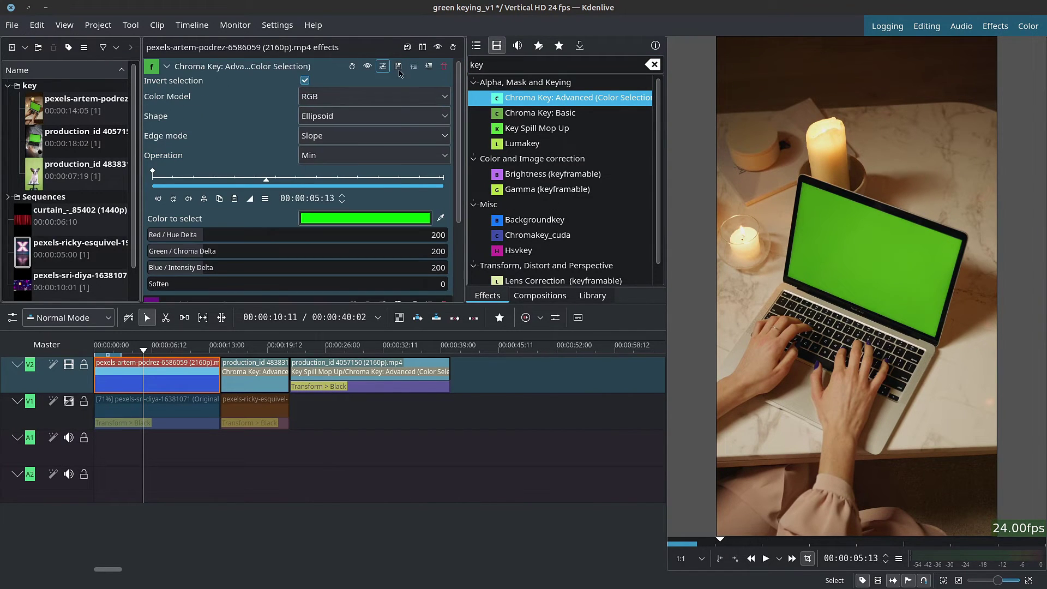
{"action": "left_click", "coordinate": [440, 218]}
{"action": "left_click_drag", "start_coordinate": [813, 211], "coordinate": [889, 284]}
{"action": "left_click", "coordinate": [167, 66]}
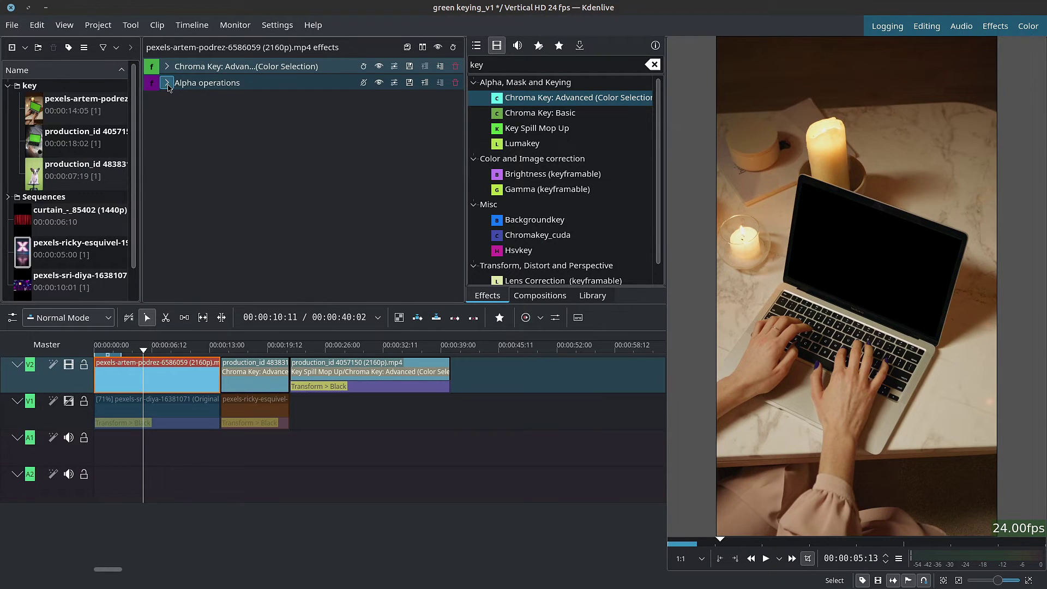
Turn off the keyframes and Invert selection in the first clip's Chroma Key: Advanced effect
{"action": "left_click", "coordinate": [167, 83]}
{"action": "left_click", "coordinate": [167, 83]}
{"action": "left_click", "coordinate": [166, 83]}
{"action": "left_click", "coordinate": [167, 66]}
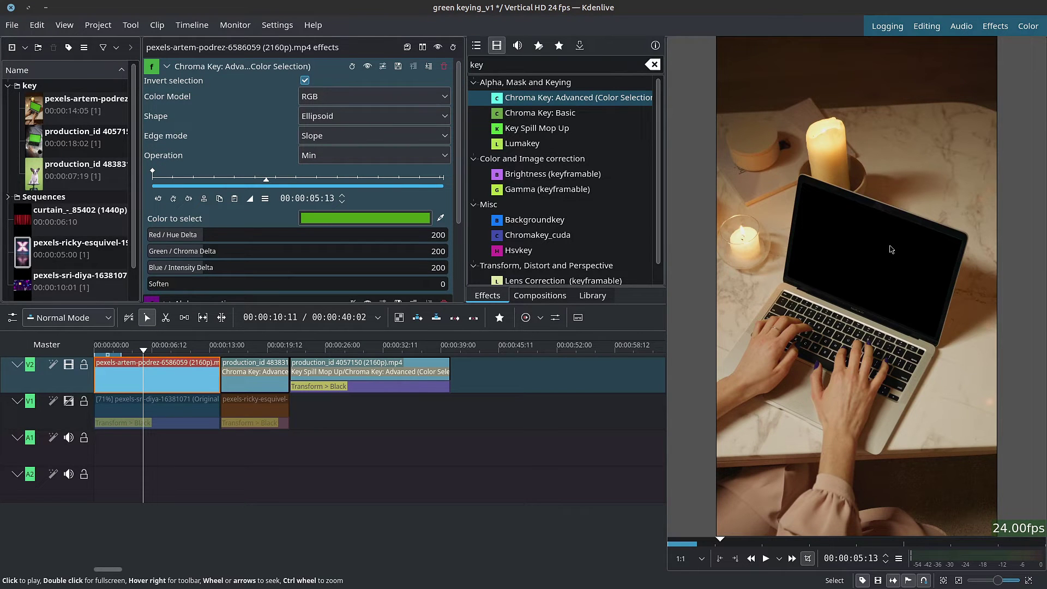
{"action": "left_click", "coordinate": [351, 66]}
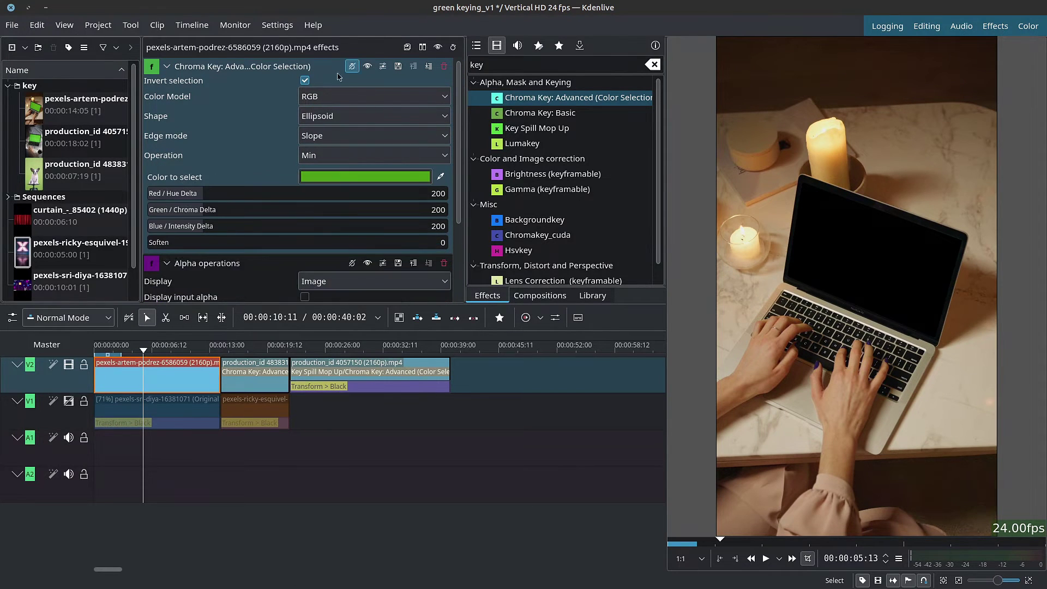
{"action": "left_click", "coordinate": [305, 81]}
{"action": "left_click", "coordinate": [167, 66]}
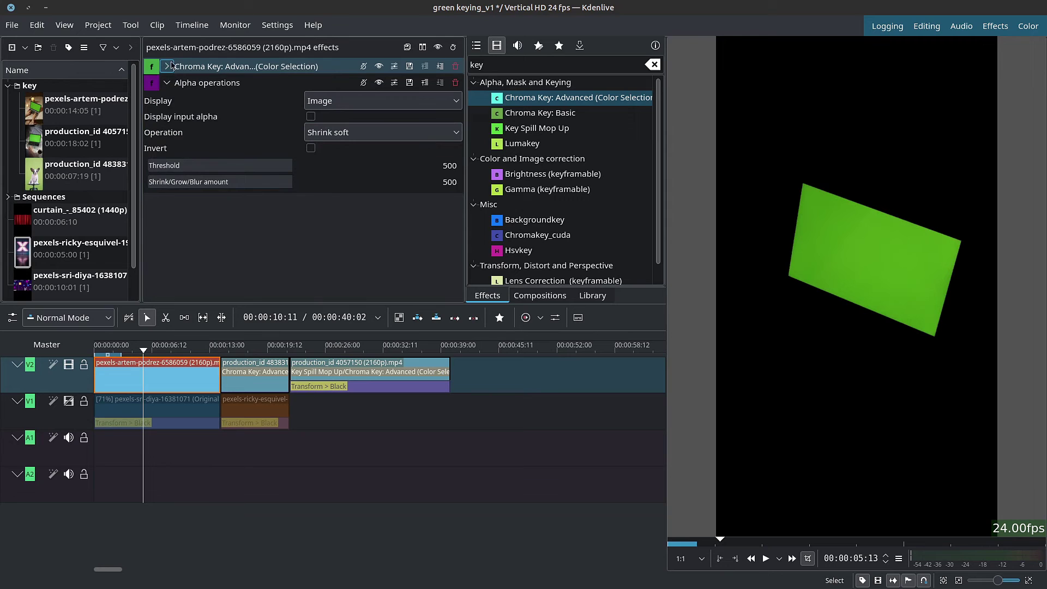
In Alpha operations, enable Invert, set Operation to Grow soft and set the Shrink/Grow/Blur amount to 418
{"action": "left_click", "coordinate": [311, 149]}
{"action": "left_click", "coordinate": [381, 133]}
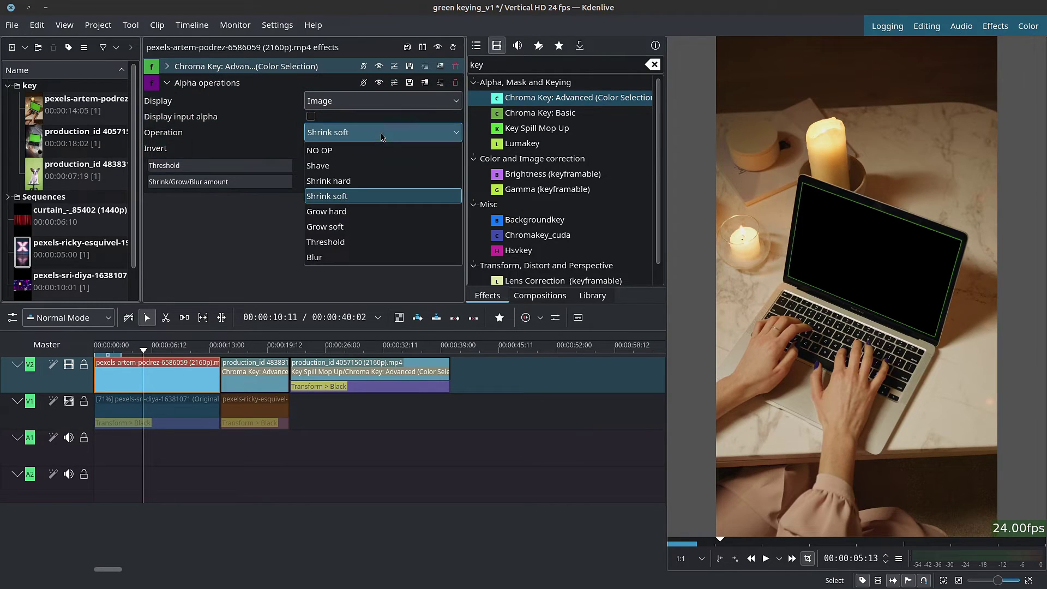
{"action": "left_click", "coordinate": [374, 227]}
{"action": "left_click_drag", "start_coordinate": [292, 182], "coordinate": [235, 193]}
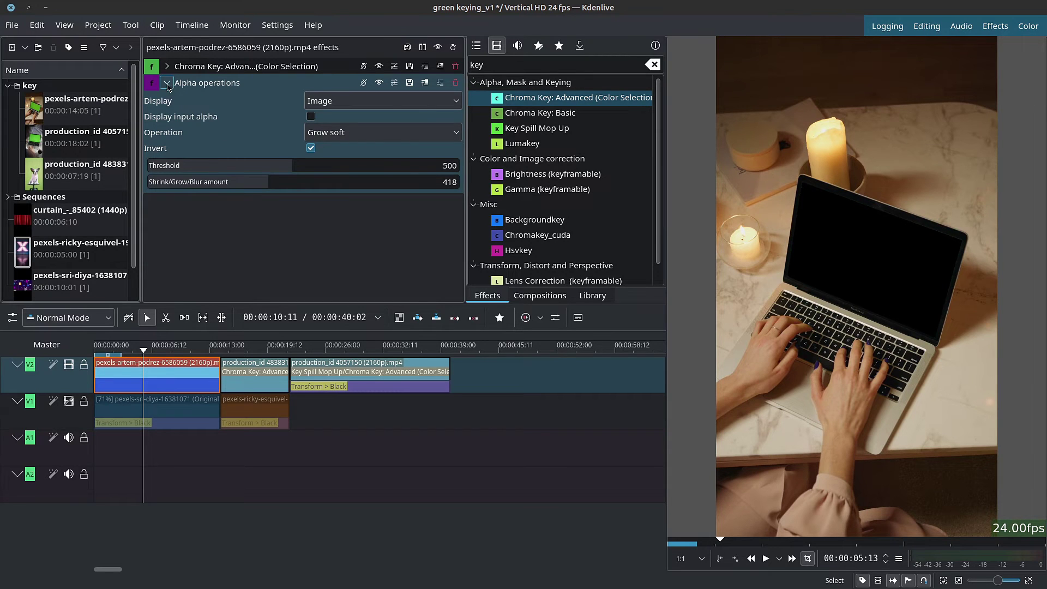
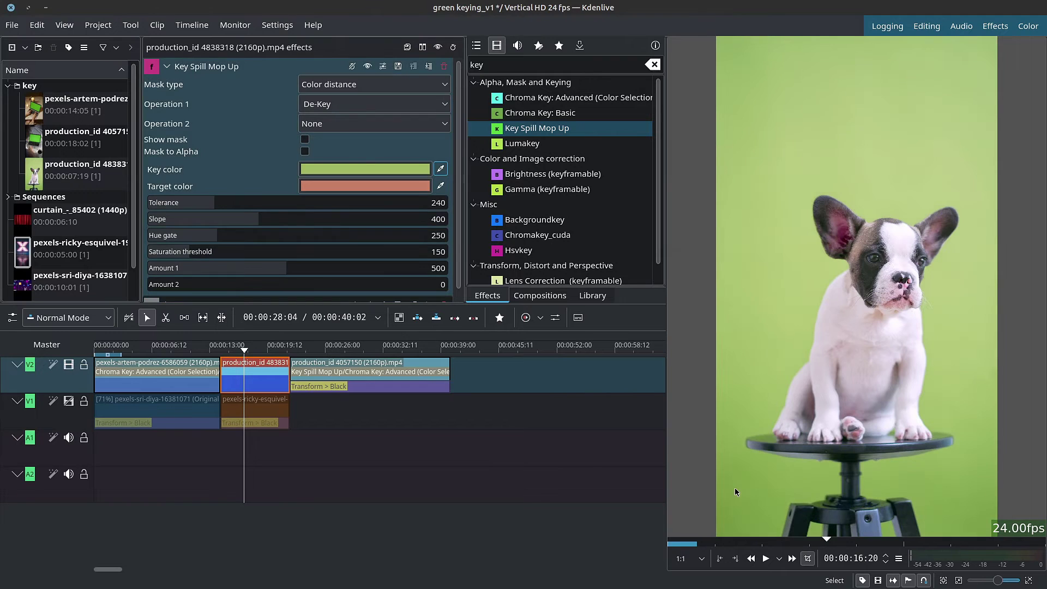
With the mask shown temporarily, set the dog clip's Key Spill Mop Up Tolerance to 96, Slope to 94, Hue gate to 98 and Saturation threshold to 84
{"action": "left_click", "coordinate": [304, 139]}
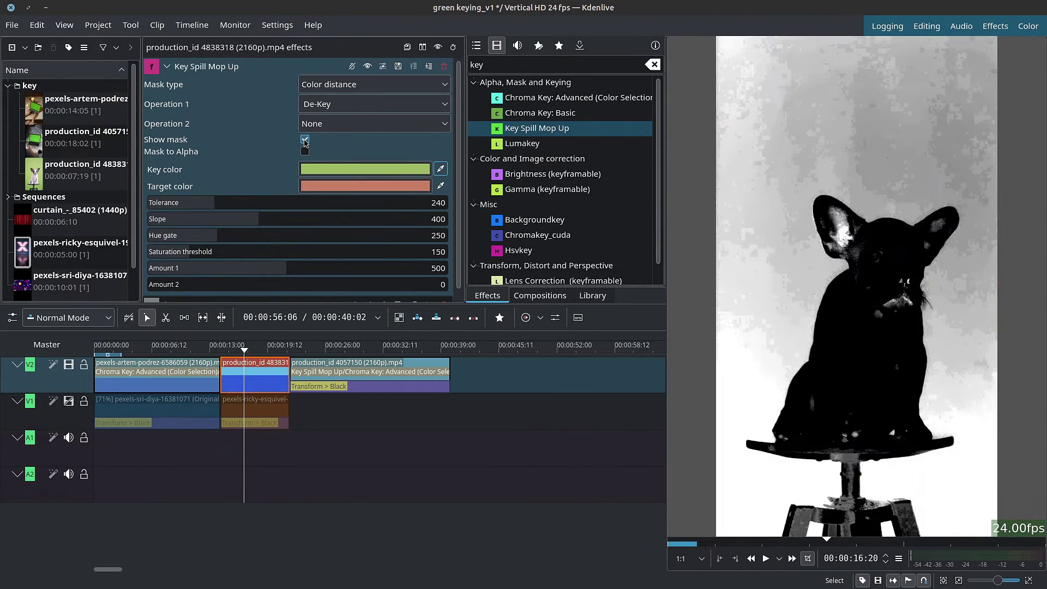
{"action": "left_click_drag", "start_coordinate": [214, 202], "coordinate": [176, 203]}
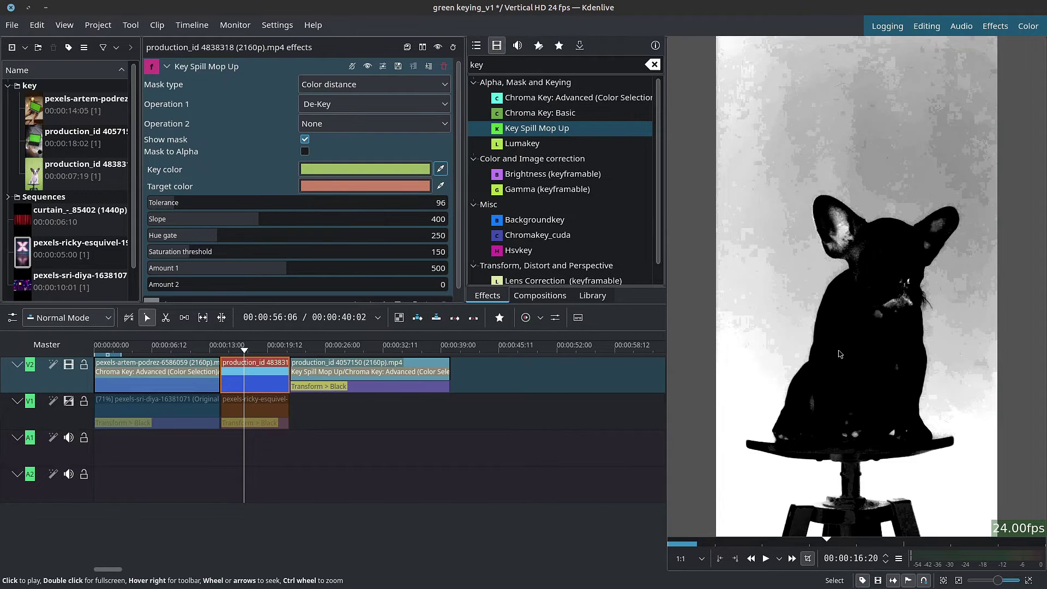
{"action": "left_click_drag", "start_coordinate": [257, 222], "coordinate": [166, 255]}
{"action": "left_click_drag", "start_coordinate": [183, 221], "coordinate": [172, 234]}
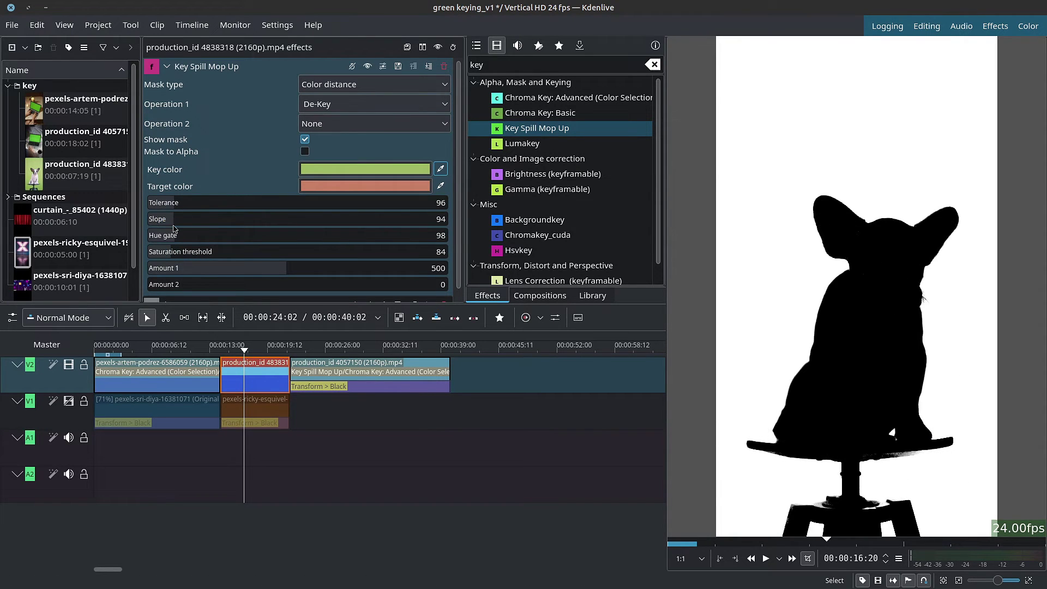
{"action": "left_click", "coordinate": [305, 141]}
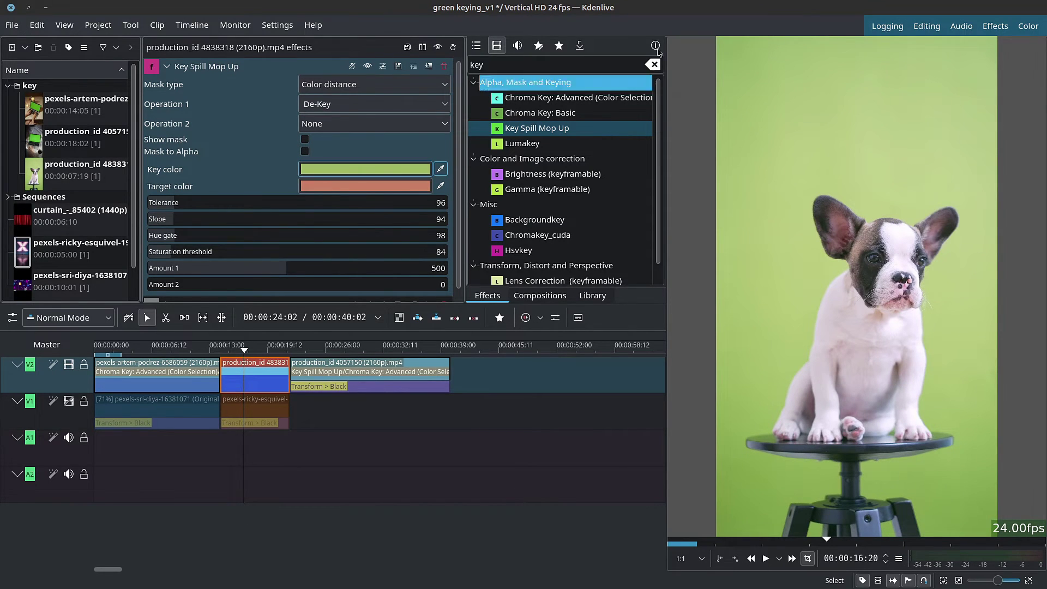
Set Operation 1 to Luma adjust with Amount 1 at 429, and change the Target color to bright green #3ac80f
{"action": "left_click", "coordinate": [372, 108]}
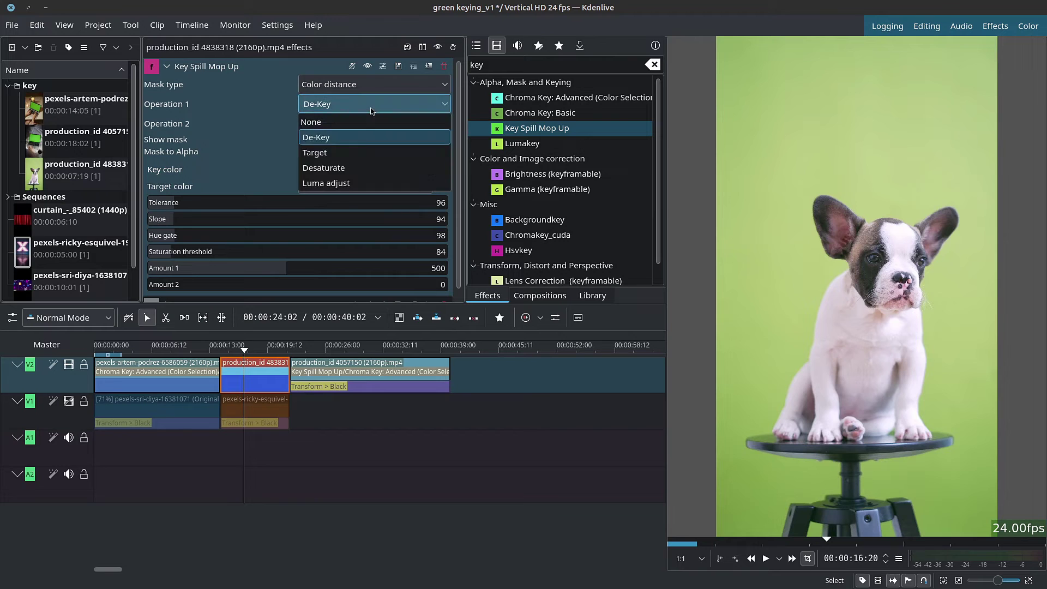
{"action": "left_click", "coordinate": [326, 183]}
{"action": "mouse_move", "coordinate": [286, 268]}
{"action": "left_mouse_down"}
{"action": "mouse_move", "coordinate": [247, 274]}
{"action": "mouse_move", "coordinate": [337, 277]}
{"action": "mouse_move", "coordinate": [267, 275]}
{"action": "left_mouse_up"}
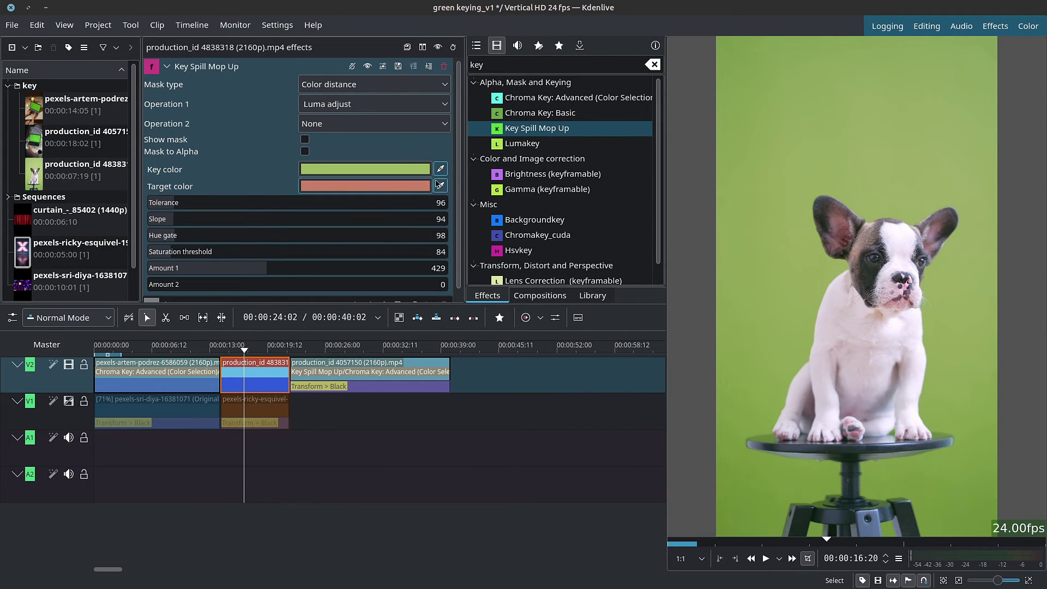
{"action": "left_click", "coordinate": [410, 186]}
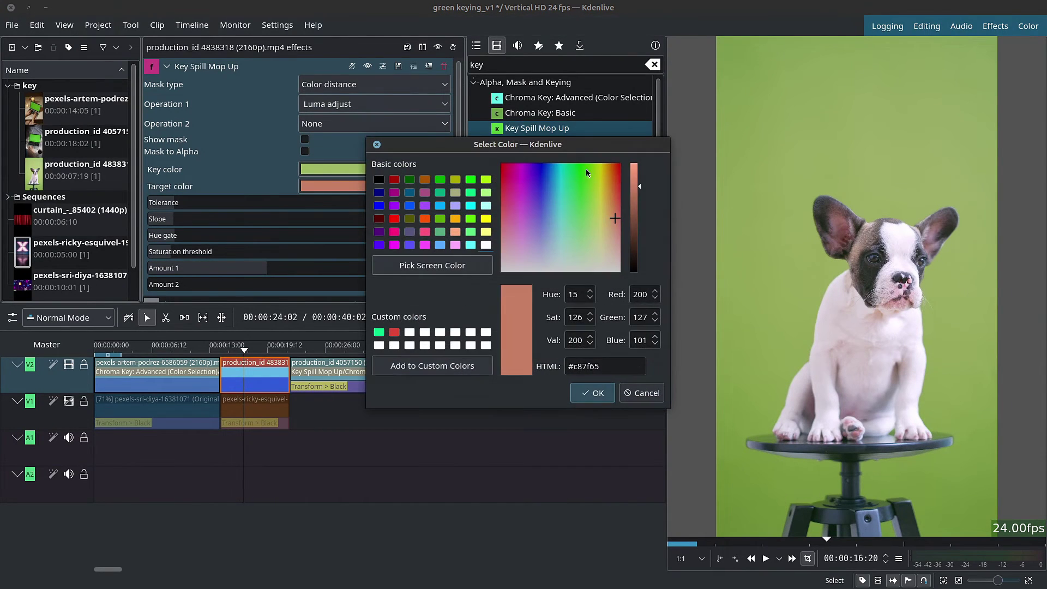
{"action": "left_click_drag", "start_coordinate": [585, 169], "coordinate": [585, 173]}
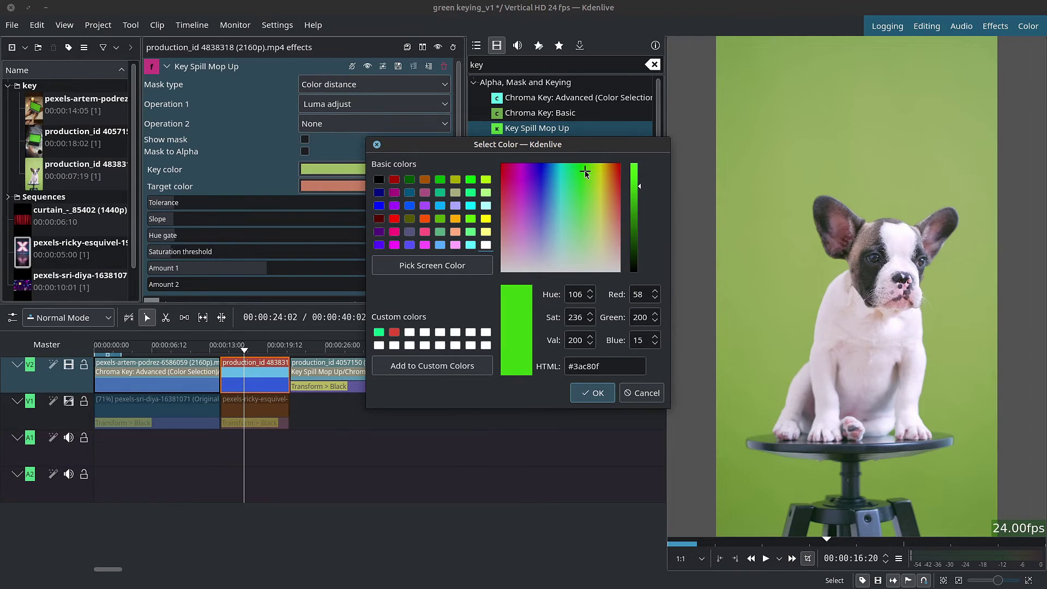
{"action": "left_click", "coordinate": [593, 393]}
Set Operation 2 to Target with Amount 2 at 676, and lower Amount 1 to 235
{"action": "left_click", "coordinate": [335, 124]}
{"action": "left_click", "coordinate": [335, 163]}
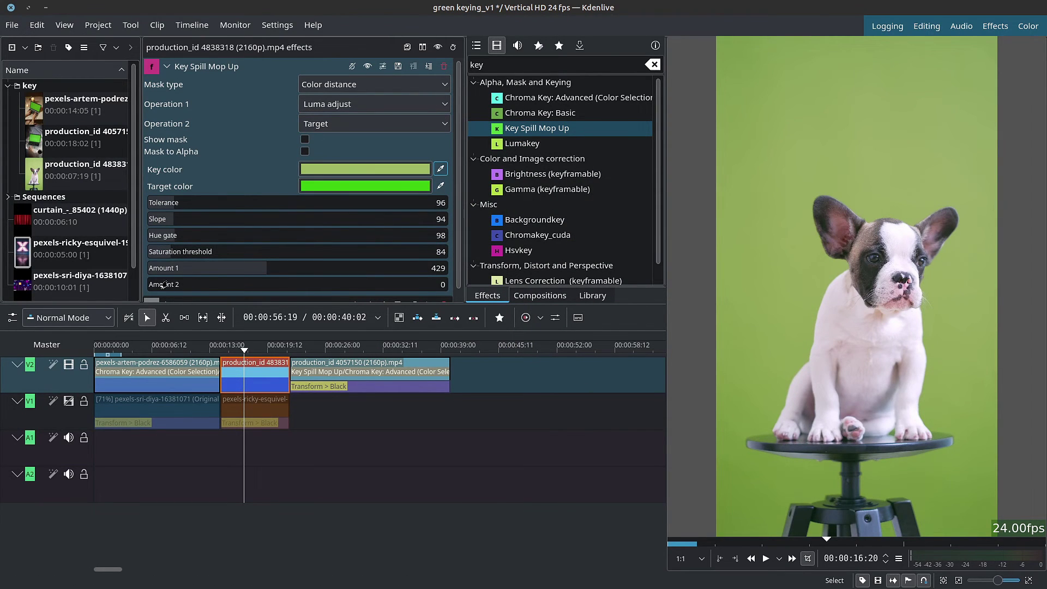
{"action": "left_click_drag", "start_coordinate": [166, 284], "coordinate": [332, 286]}
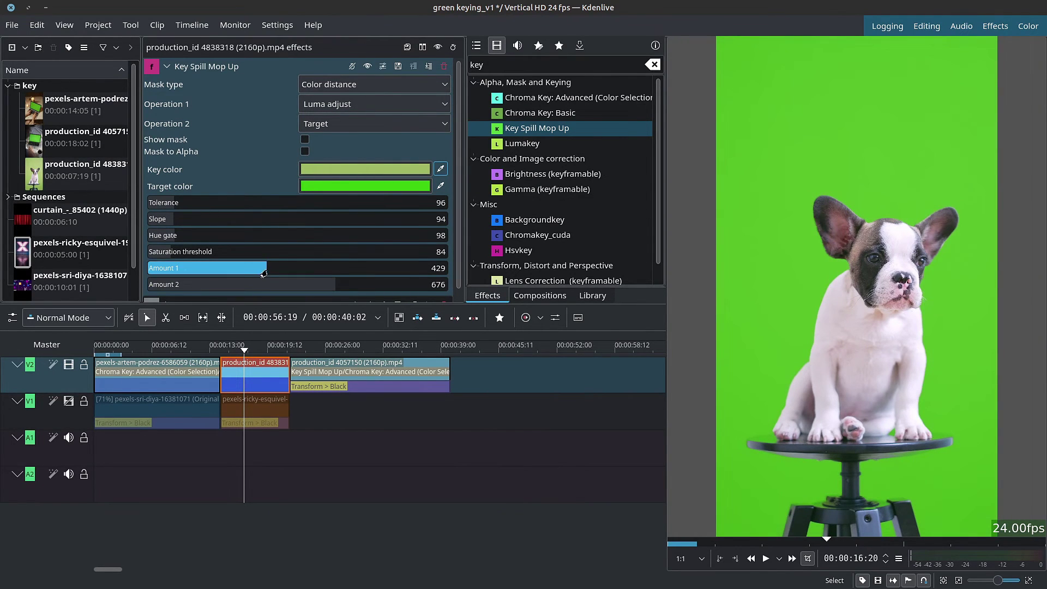
{"action": "left_click_drag", "start_coordinate": [263, 274], "coordinate": [208, 278]}
{"action": "left_click", "coordinate": [167, 66]}
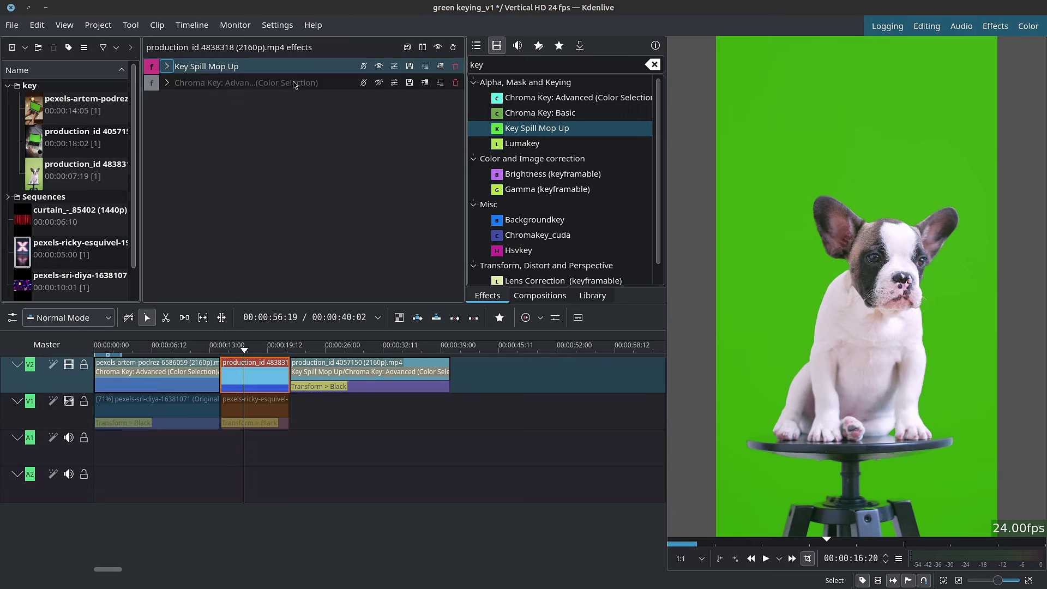
Re-enable the dog clip's Chroma Key: Advanced effect and sample the recolored green background as its color to select
{"action": "left_click", "coordinate": [378, 85]}
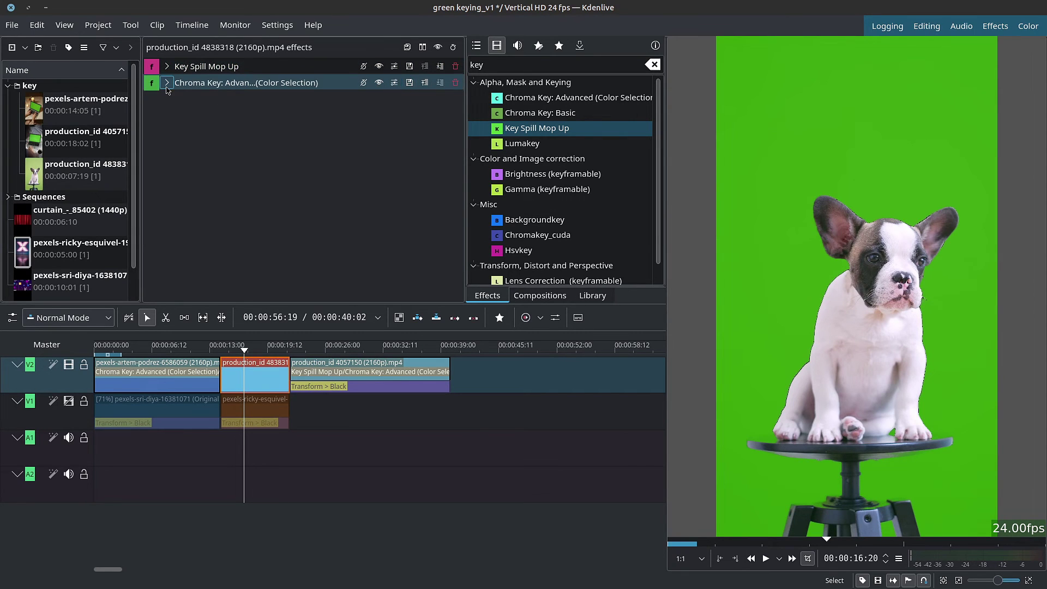
{"action": "left_click", "coordinate": [166, 83]}
{"action": "left_click", "coordinate": [451, 193]}
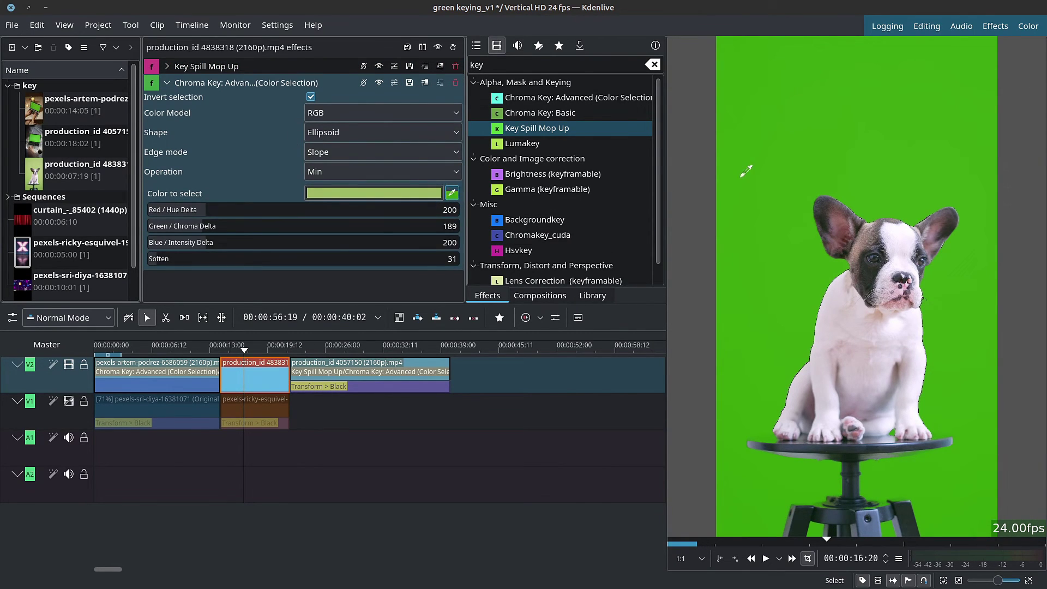
{"action": "left_click", "coordinate": [737, 485]}
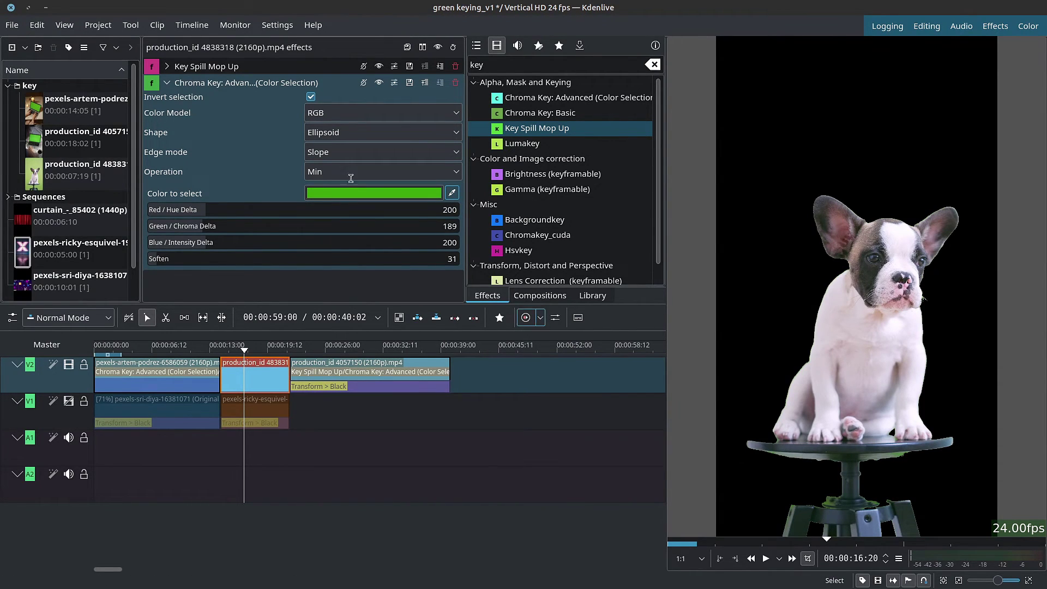
With the mask shown temporarily, refine Key Spill Mop Up to Tolerance 22, Slope 86, Hue gate 25 and Saturation threshold 41
{"action": "left_click", "coordinate": [166, 66]}
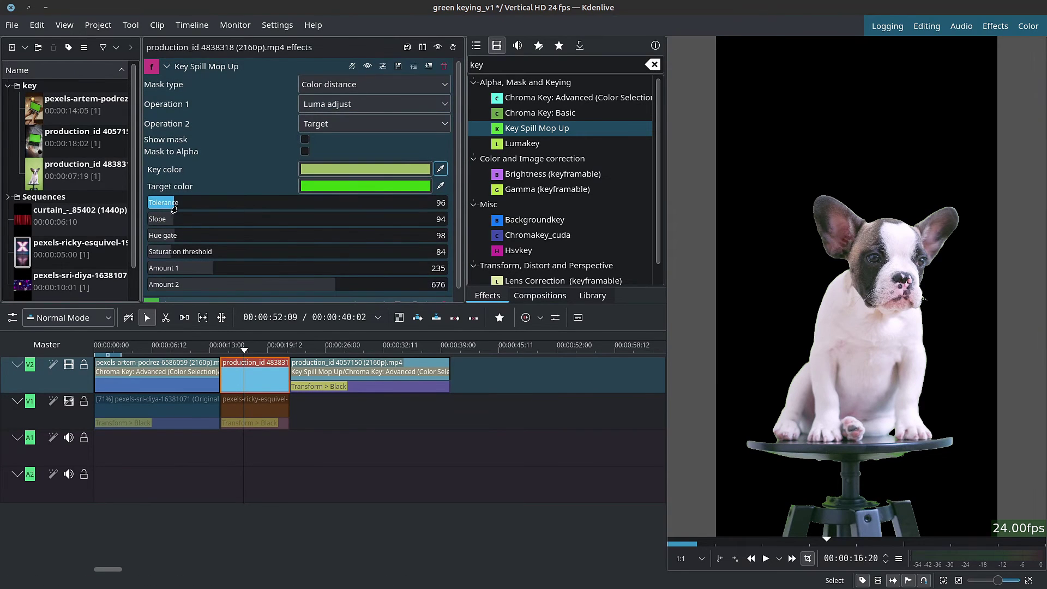
{"action": "left_click", "coordinate": [304, 139]}
{"action": "left_click_drag", "start_coordinate": [171, 224], "coordinate": [218, 251]}
{"action": "left_click_drag", "start_coordinate": [164, 202], "coordinate": [154, 235]}
{"action": "mouse_move", "coordinate": [164, 252]}
{"action": "left_mouse_down"}
{"action": "mouse_move", "coordinate": [230, 256]}
{"action": "mouse_move", "coordinate": [166, 251]}
{"action": "left_mouse_up"}
{"action": "left_click_drag", "start_coordinate": [161, 202], "coordinate": [167, 225]}
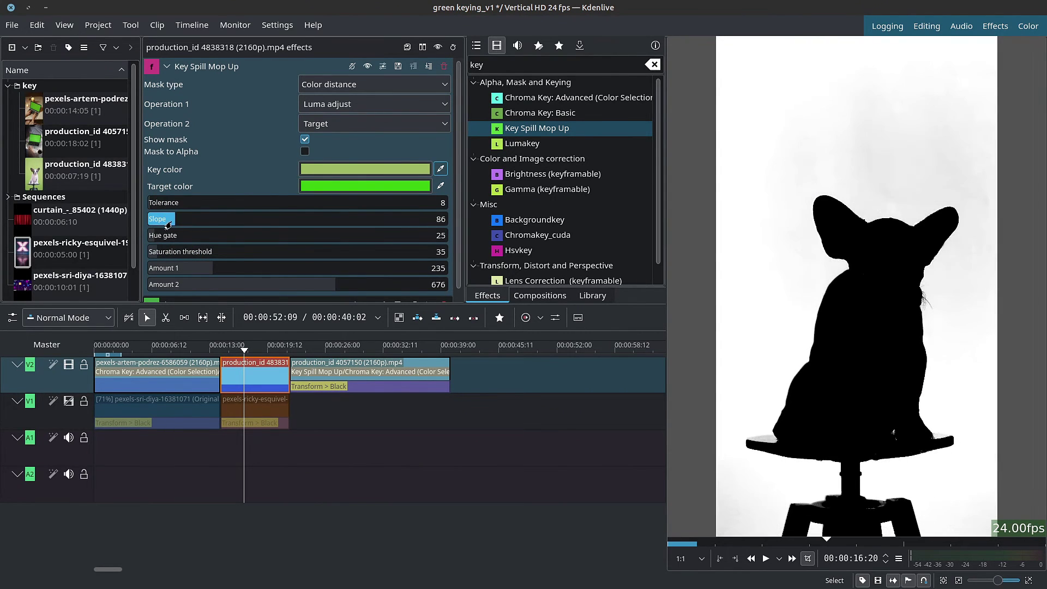
{"action": "left_click", "coordinate": [166, 66]}
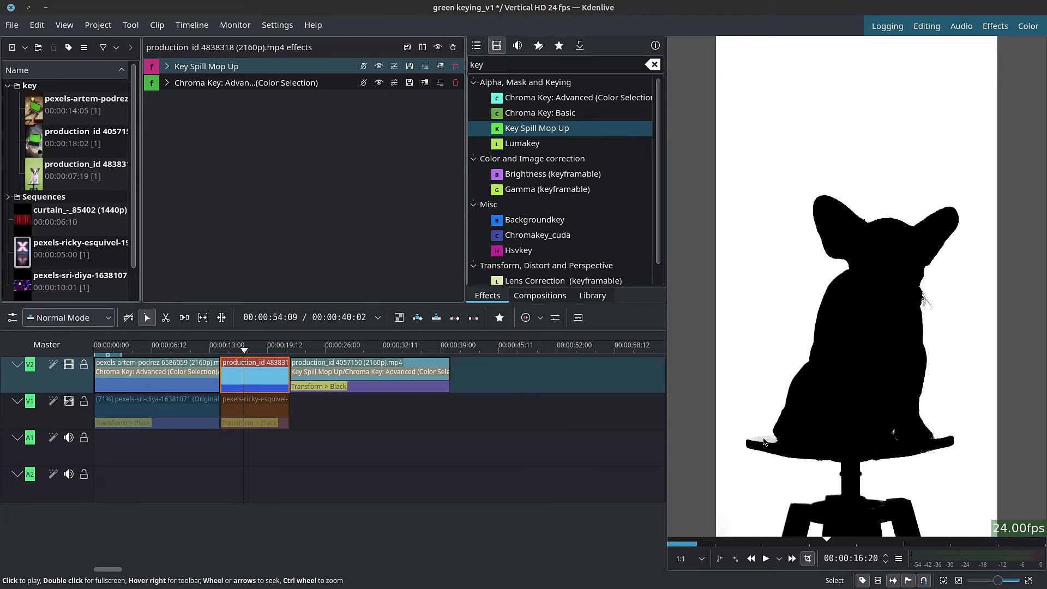
{"action": "left_click", "coordinate": [166, 66]}
{"action": "left_click", "coordinate": [307, 140]}
{"action": "left_click", "coordinate": [167, 66]}
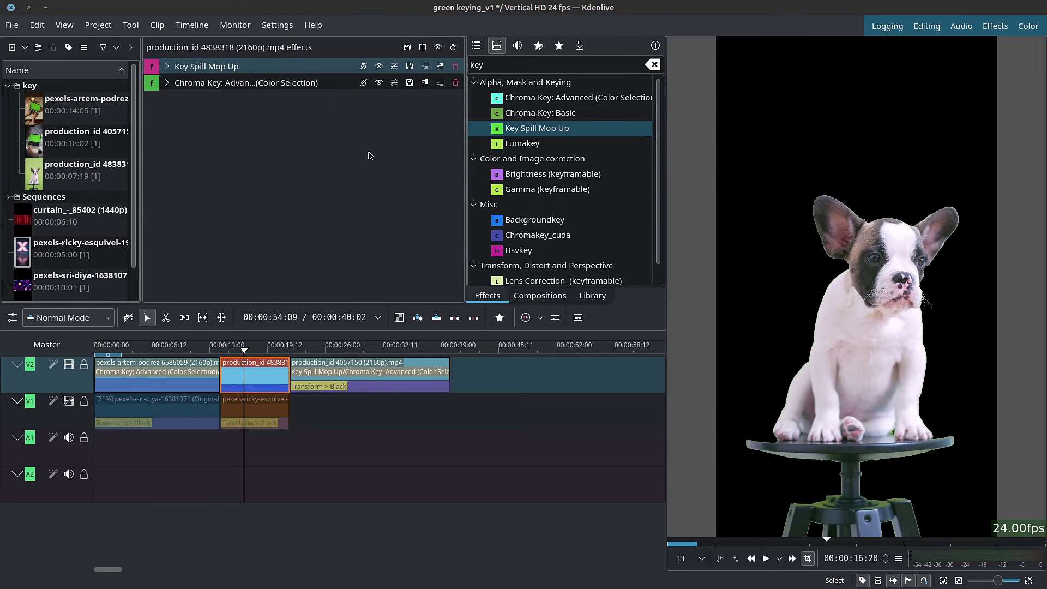
Add a second Key Spill Mop Up effect after the dog clip's Chroma Key: Advanced and turn off its keyframes
{"action": "left_click_drag", "start_coordinate": [537, 128], "coordinate": [375, 165]}
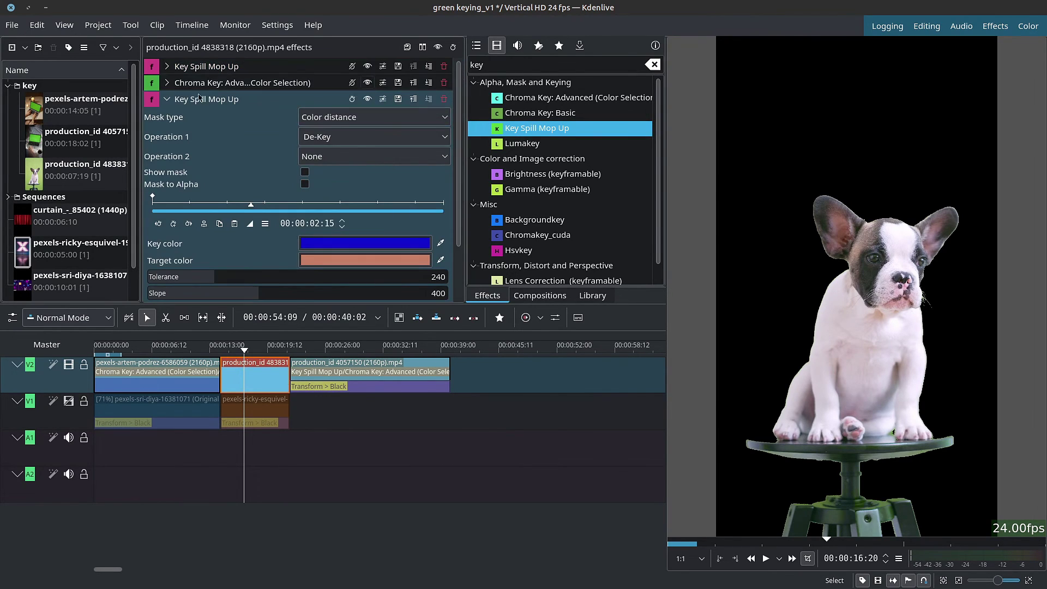
{"action": "left_click", "coordinate": [166, 66]}
{"action": "scroll", "coordinate": [456, 194], "scroll_direction": "down", "scroll_amount": 5}
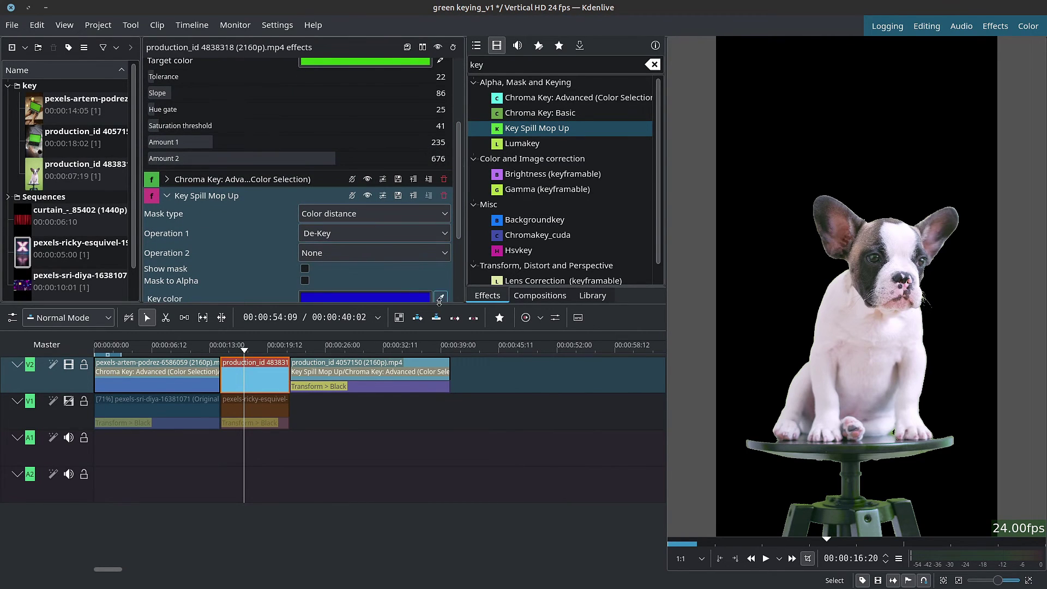
In the second Key Spill Mop Up, sample the first one's key color, set Operation 2 to Desaturate and lower Amount 2 to 349
{"action": "left_click", "coordinate": [443, 299]}
{"action": "scroll", "coordinate": [423, 116], "scroll_direction": "up", "scroll_amount": 3}
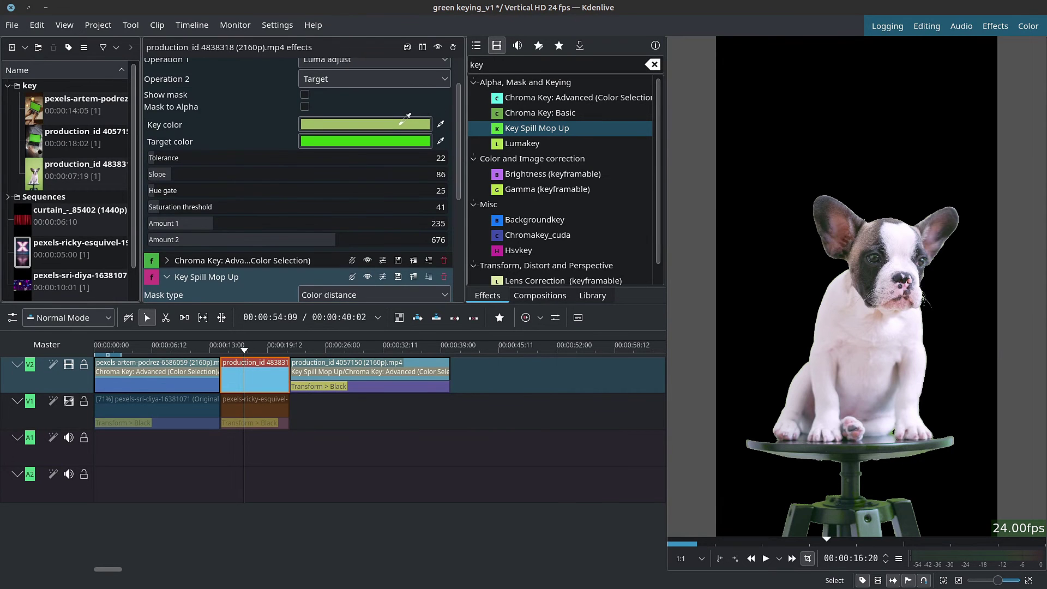
{"action": "scroll", "coordinate": [168, 68], "scroll_direction": "up", "scroll_amount": 1}
{"action": "left_click", "coordinate": [167, 69]}
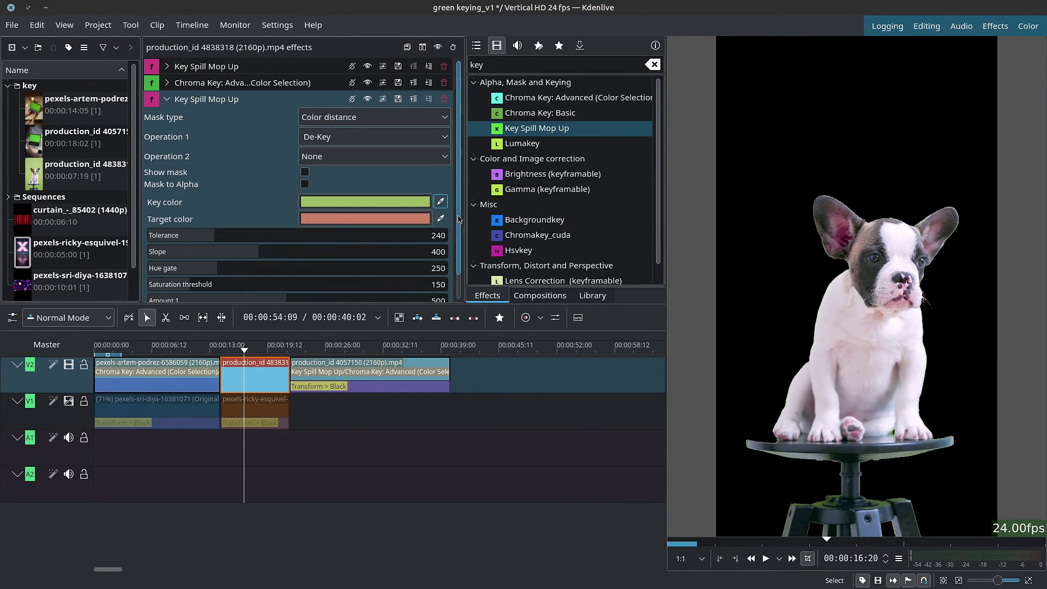
{"action": "left_click", "coordinate": [374, 128]}
{"action": "left_click", "coordinate": [374, 186]}
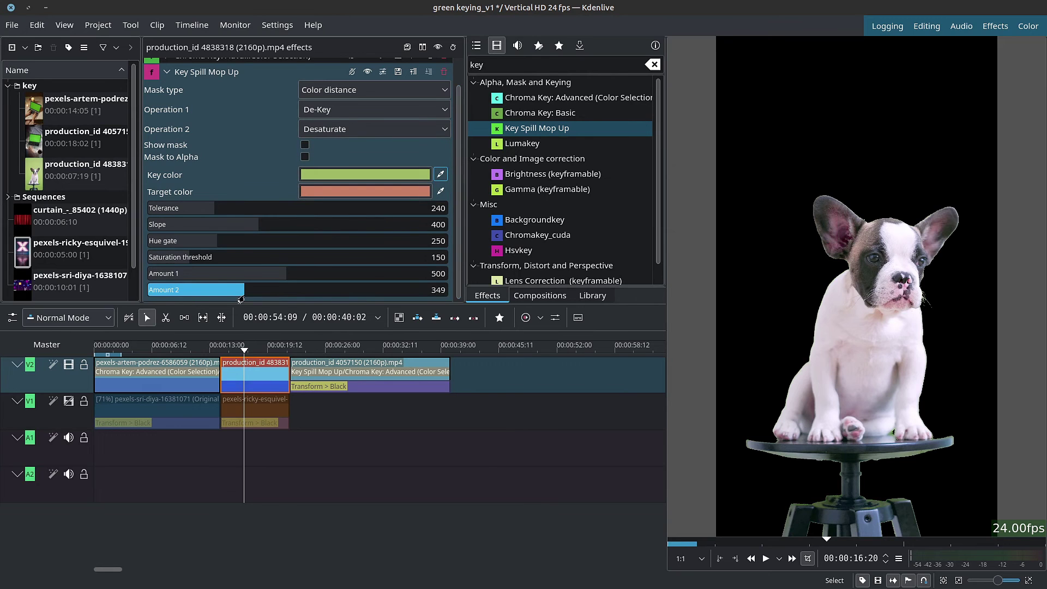
{"action": "left_click", "coordinate": [167, 71]}
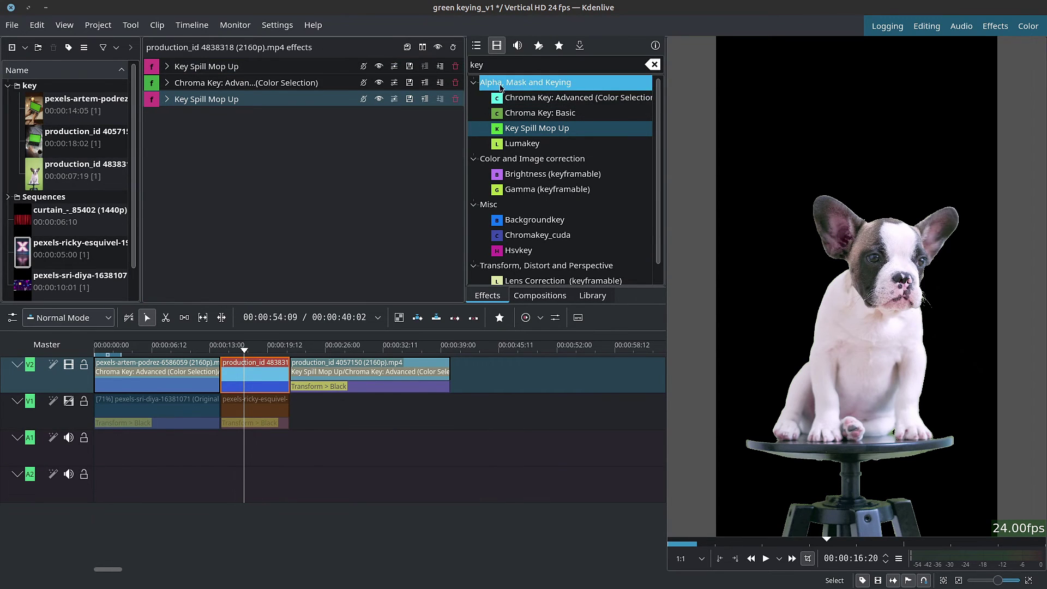
Add an Alpha operations effect to the dog clip and place it between Chroma Key: Advanced and the second Key Spill Mop Up
{"action": "double_click", "coordinate": [520, 63]}
{"action": "type", "text": "alp"}
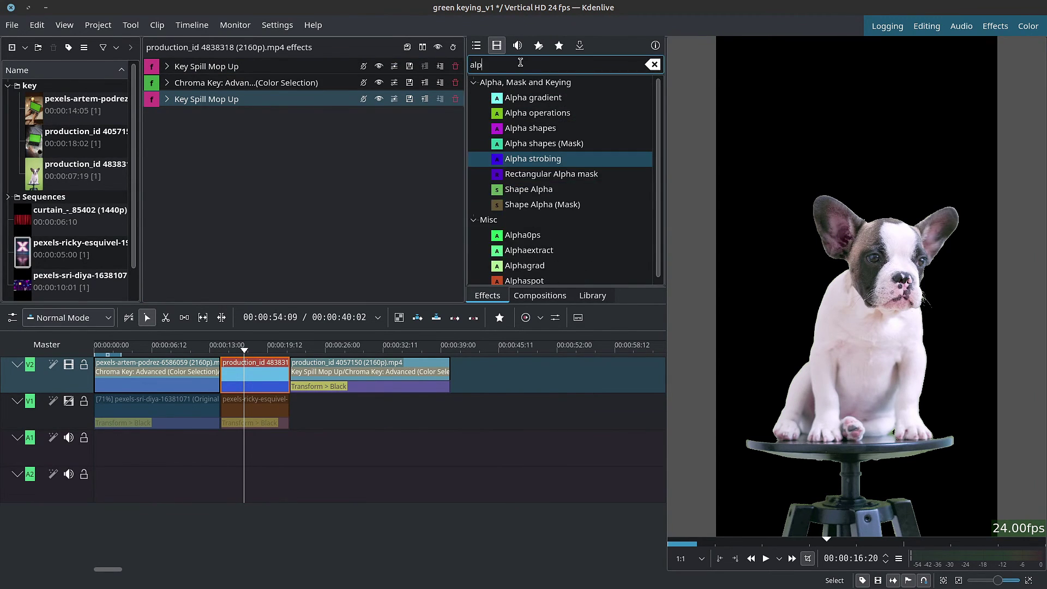
{"action": "left_click_drag", "start_coordinate": [537, 113], "coordinate": [241, 172]}
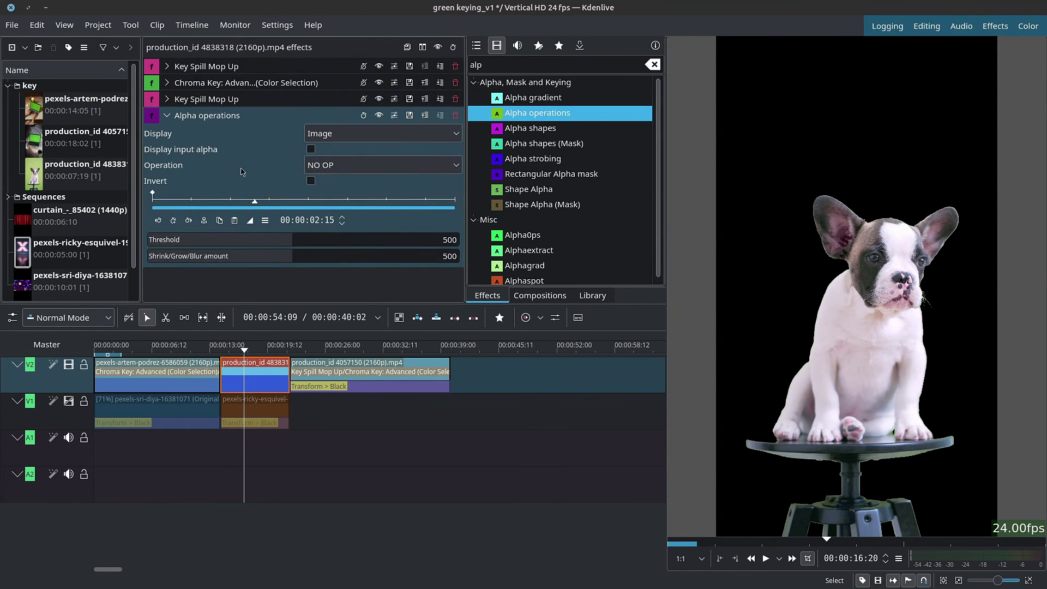
{"action": "left_click_drag", "start_coordinate": [201, 116], "coordinate": [211, 103]}
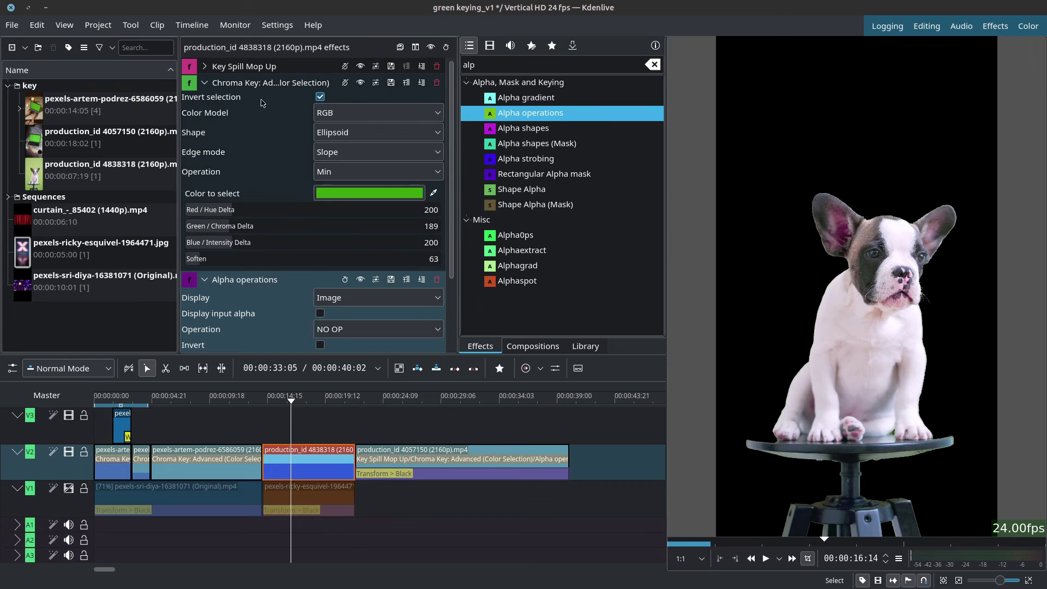
Turn off Invert selection in the dog clip's Chroma Key: Advanced and set its Operation to Subtract
{"action": "left_click", "coordinate": [320, 96]}
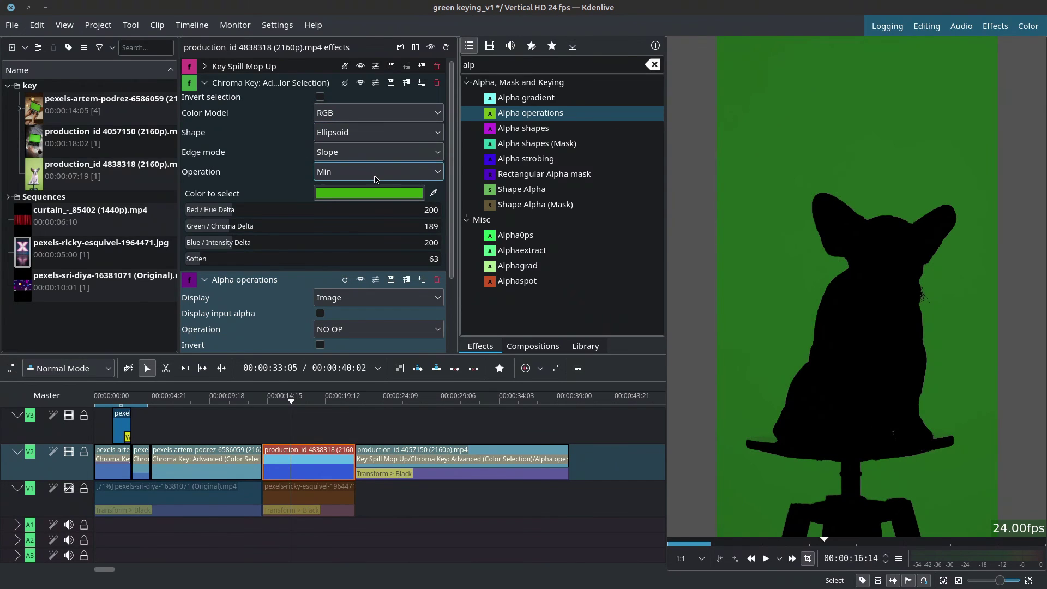
{"action": "left_click", "coordinate": [377, 172]}
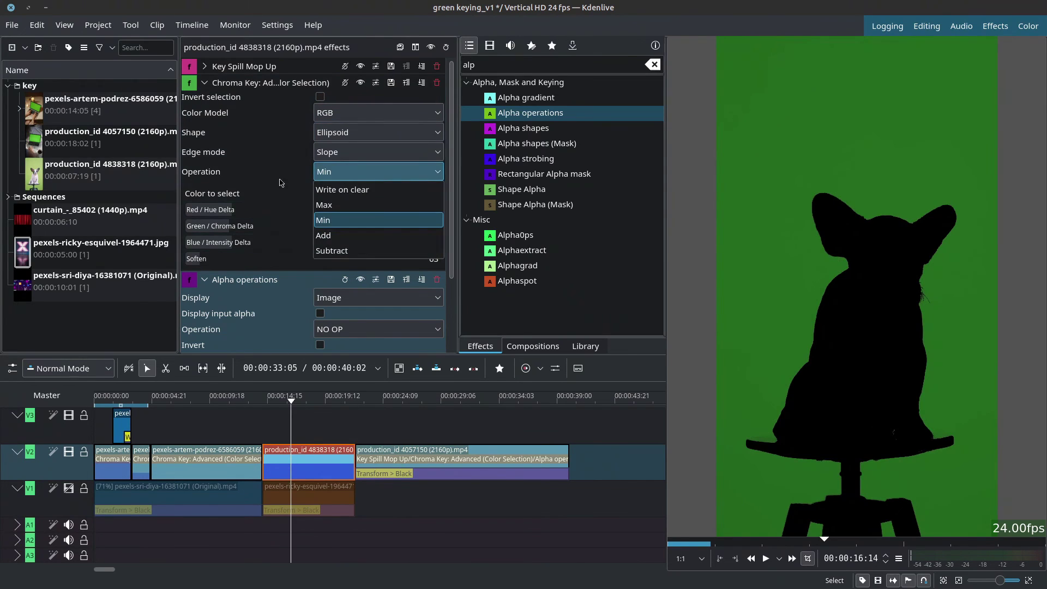
{"action": "left_click", "coordinate": [332, 250]}
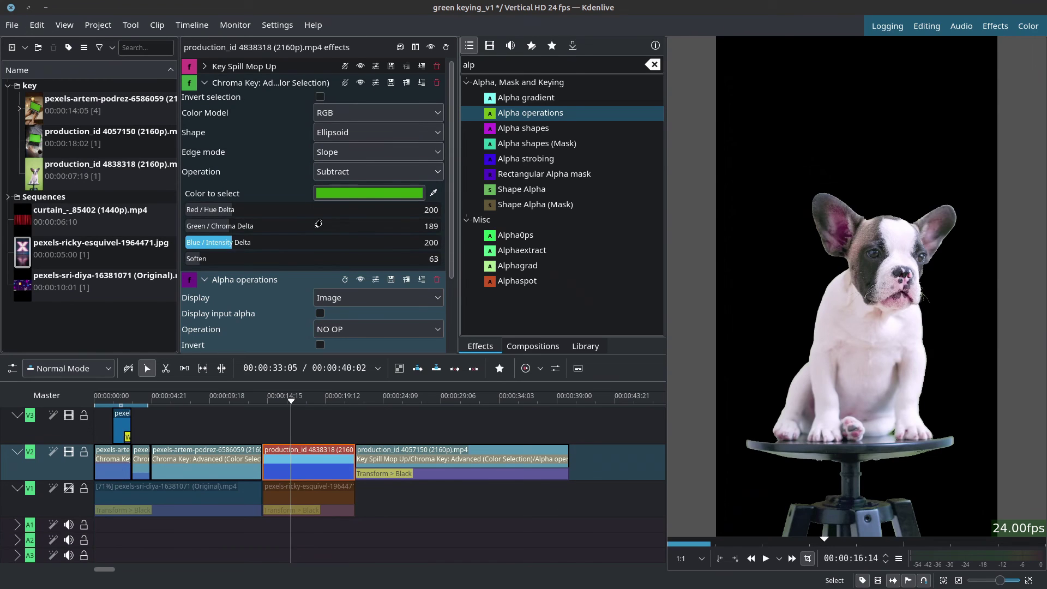
{"action": "left_click", "coordinate": [205, 82]}
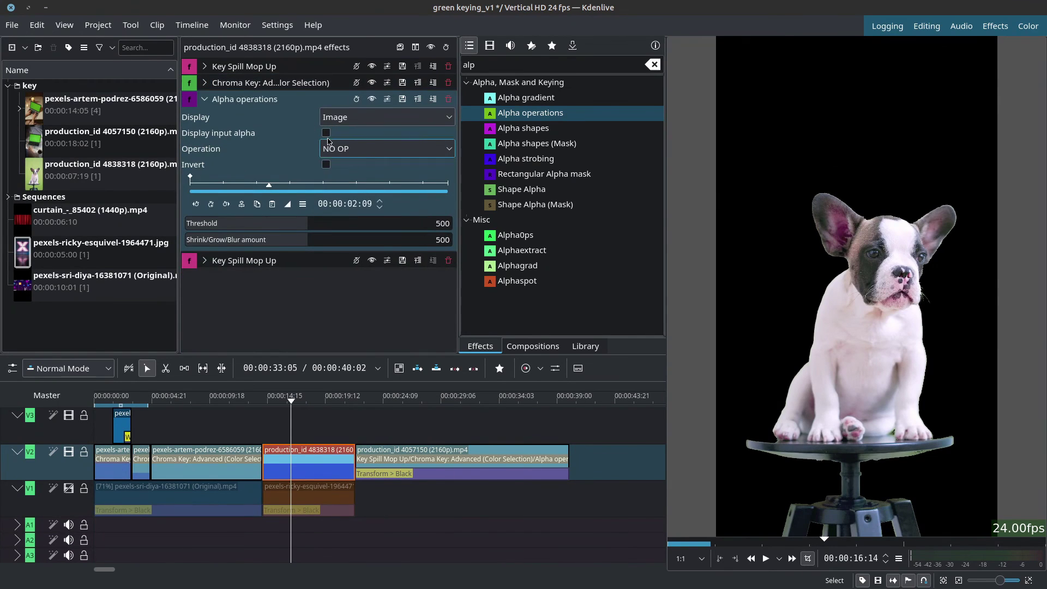
Turn off the Alpha operations keyframes, set the operation to Shrink soft and reduce the Shrink/Grow/Blur amount to 327
{"action": "left_click", "coordinate": [356, 98]}
{"action": "left_click", "coordinate": [339, 150]}
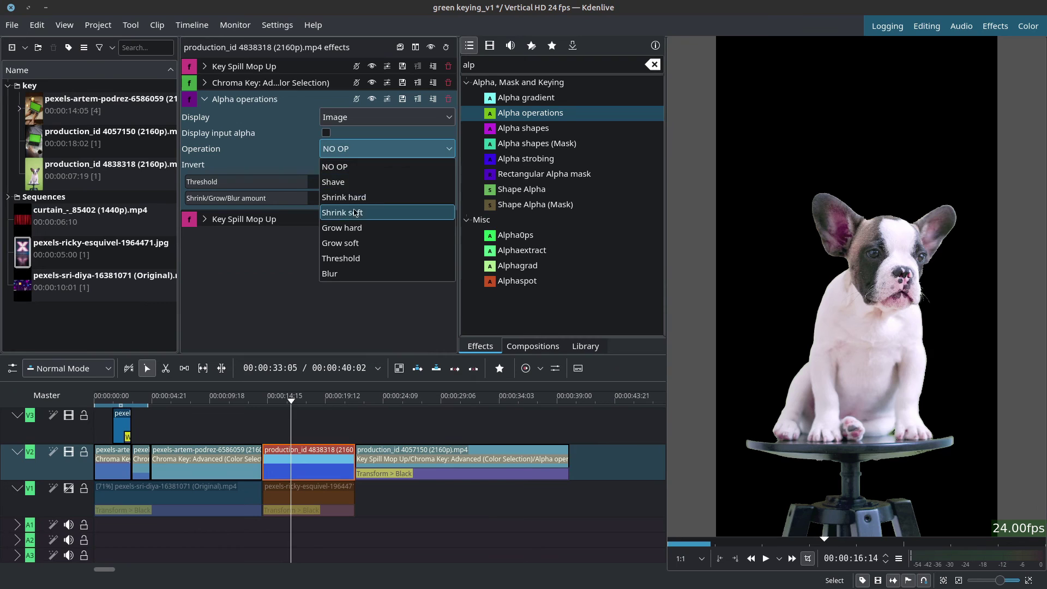
{"action": "left_click", "coordinate": [366, 212]}
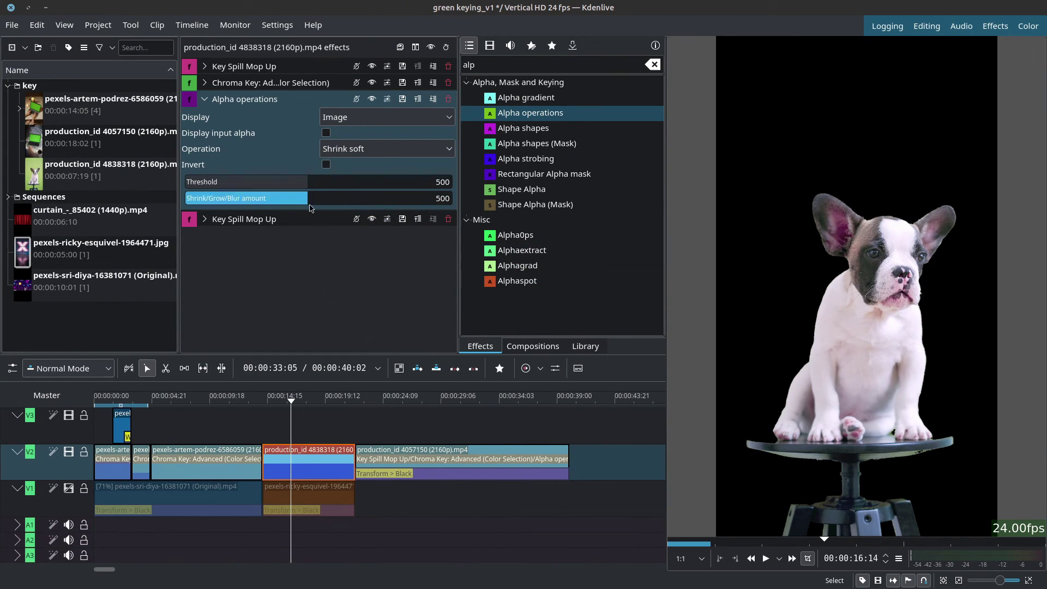
{"action": "left_click_drag", "start_coordinate": [308, 204], "coordinate": [341, 210]}
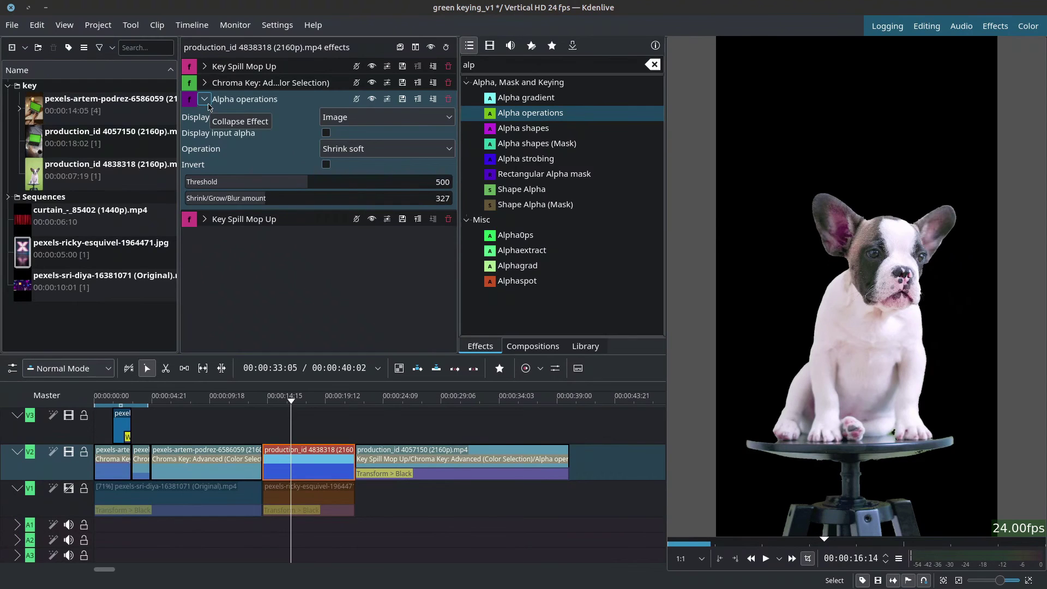
{"action": "left_click", "coordinate": [204, 99]}
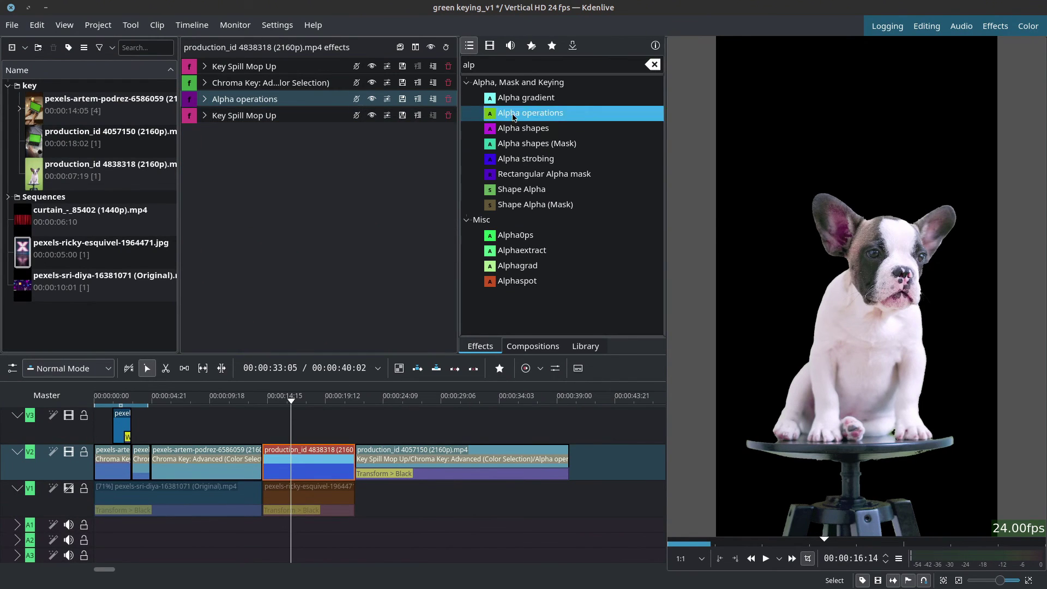
Add a second Alpha operations effect after the first, set its operation to Blur and reduce the Shrink/Grow/Blur amount to a slight blur
{"action": "left_click_drag", "start_coordinate": [530, 113], "coordinate": [327, 120]}
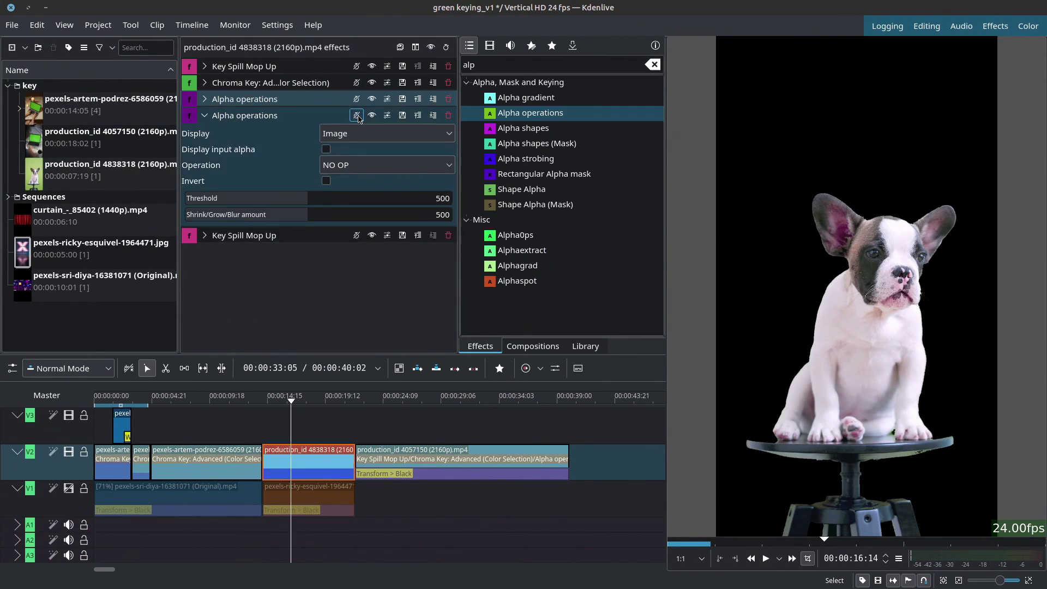
{"action": "left_click", "coordinate": [382, 165]}
{"action": "left_click", "coordinate": [359, 290]}
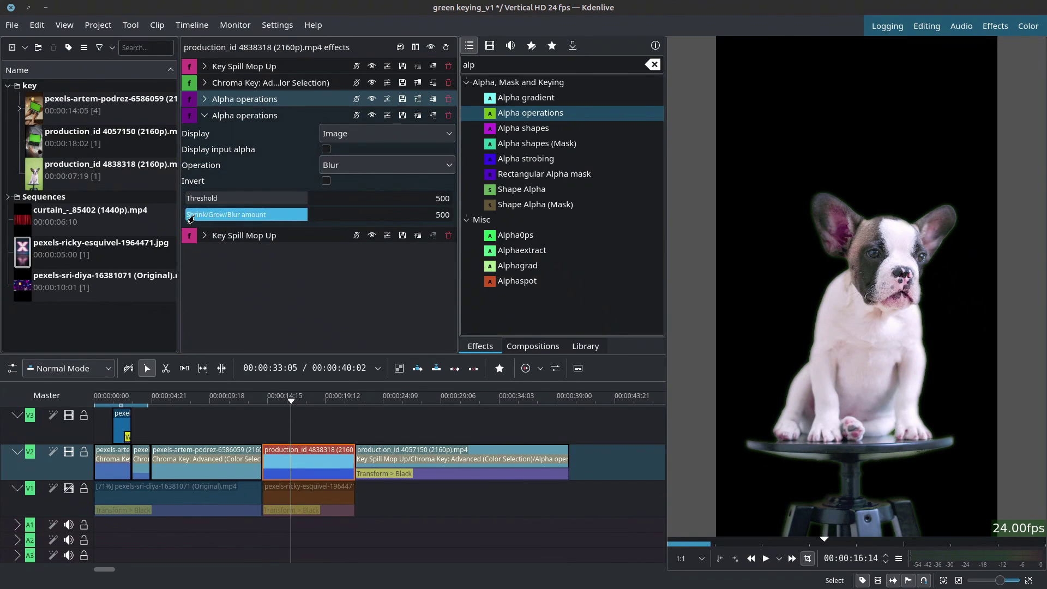
{"action": "left_click_drag", "start_coordinate": [202, 217], "coordinate": [196, 218]}
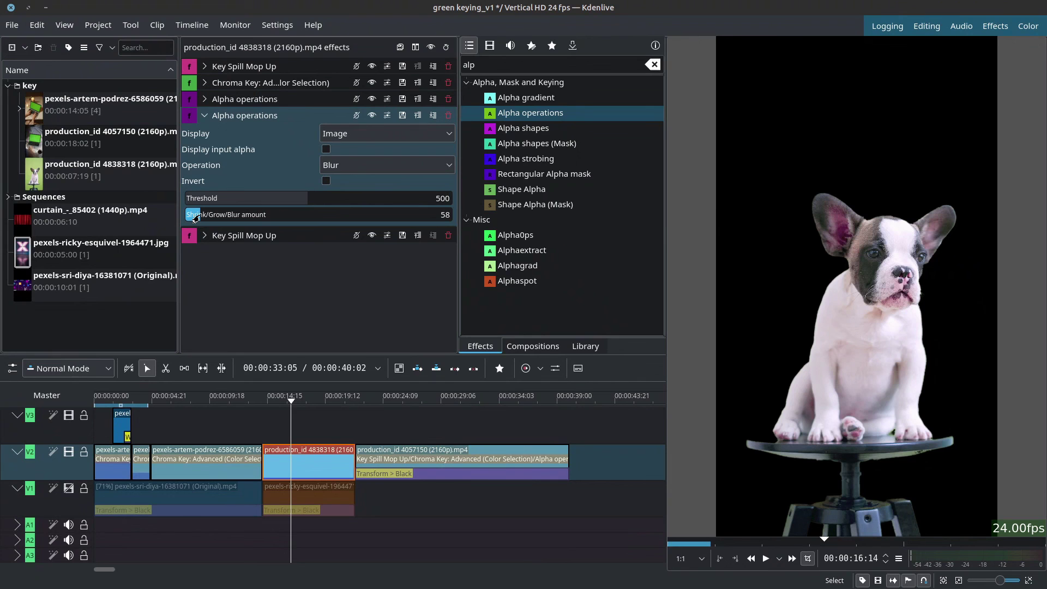
{"action": "left_click_drag", "start_coordinate": [189, 218], "coordinate": [189, 218]}
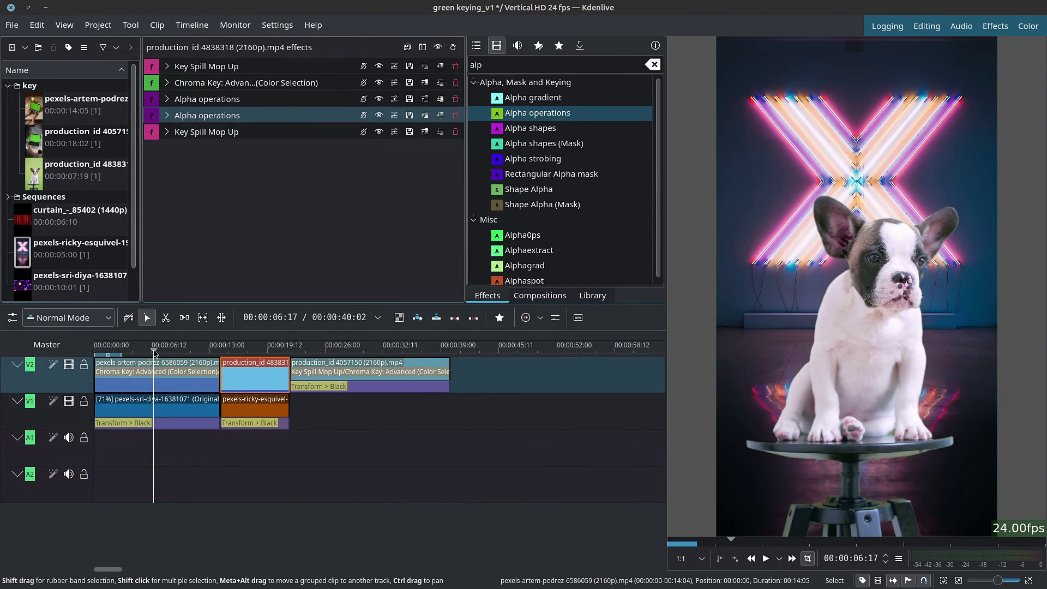
Review the keyed laptop and dog clips over their backgrounds at several points on the timeline
{"action": "left_click", "coordinate": [154, 353]}
{"action": "left_click", "coordinate": [195, 346]}
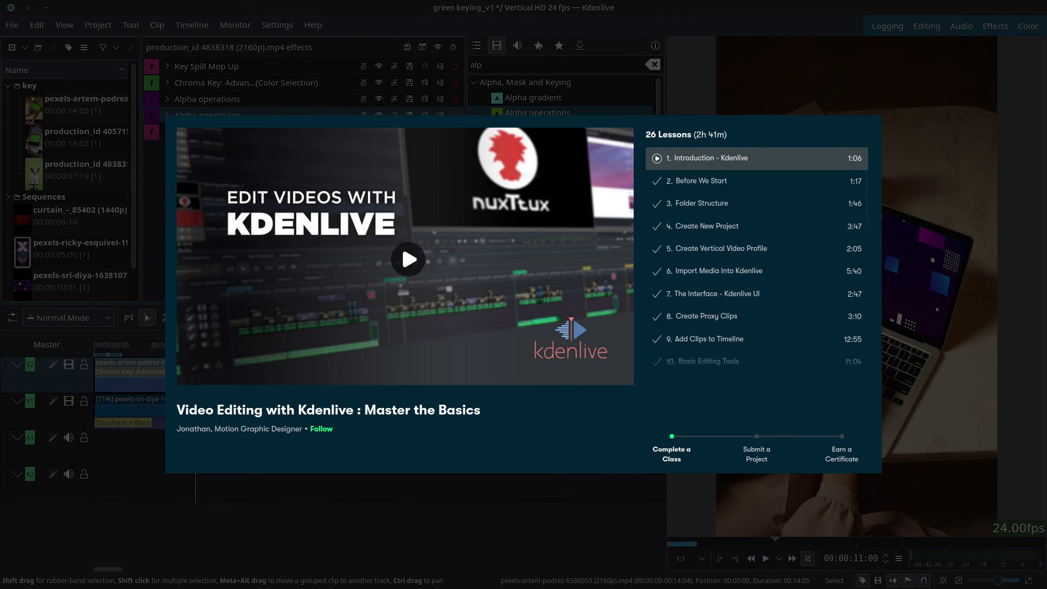
{"action": "left_click", "coordinate": [246, 348]}
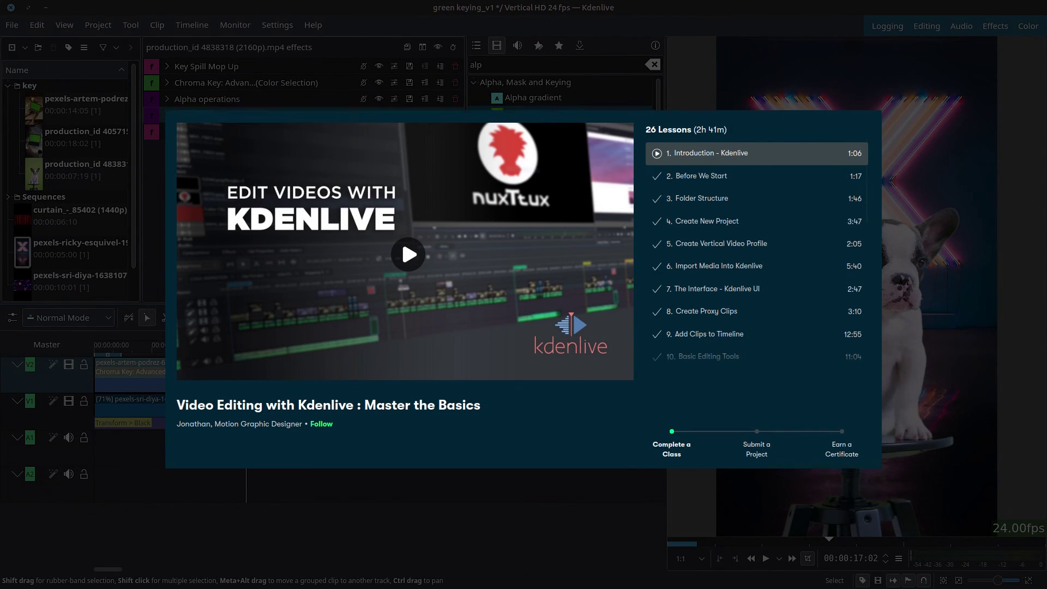